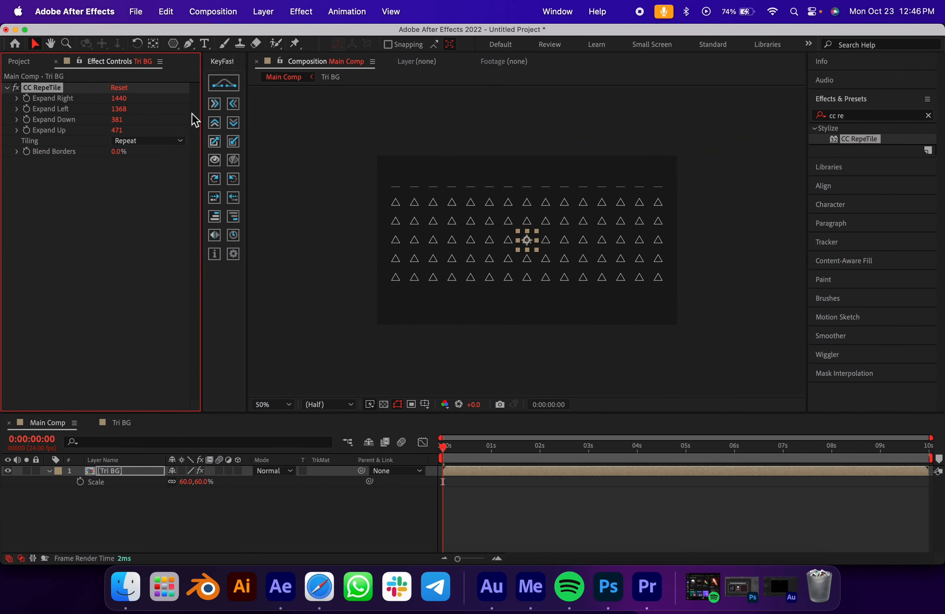
Extend the triangle pattern vertically with CC RepeTile by setting Expand Down to 831 and Expand Up to 809.
drag(123, 128, 391, 112)
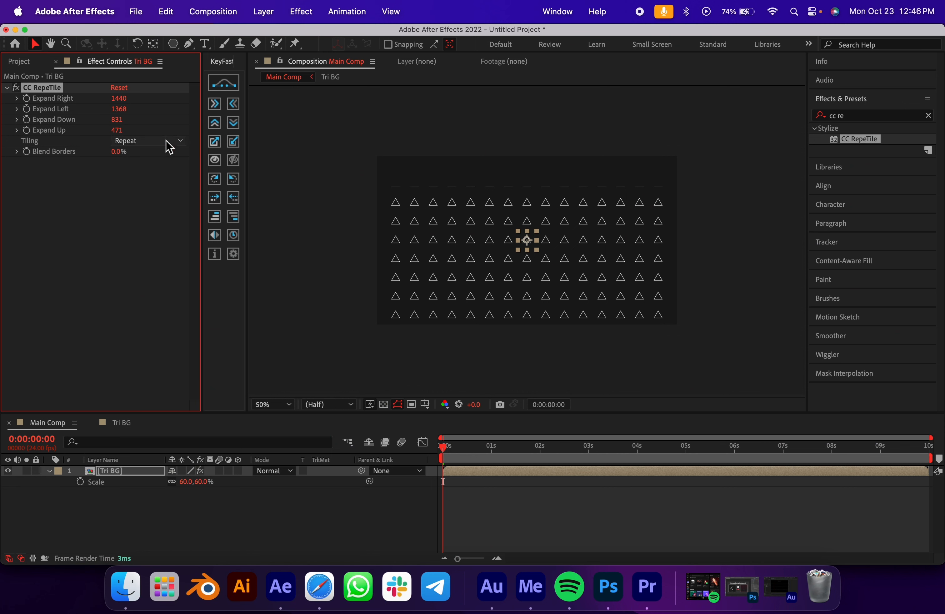
drag(125, 134, 317, 128)
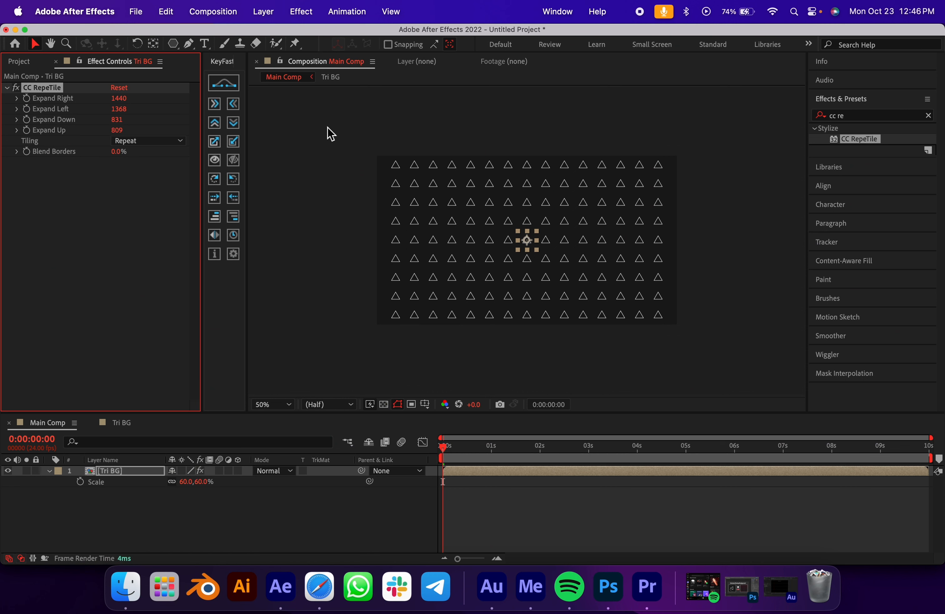
click(301, 516)
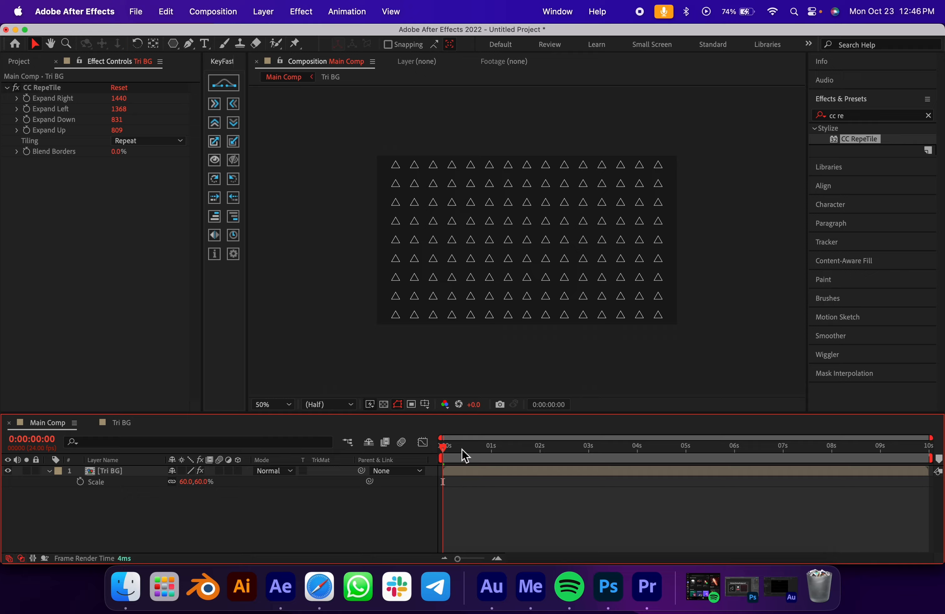
Preview the tiled triangle animation in Main Comp with the composition view fitted to the viewer.
key(space)
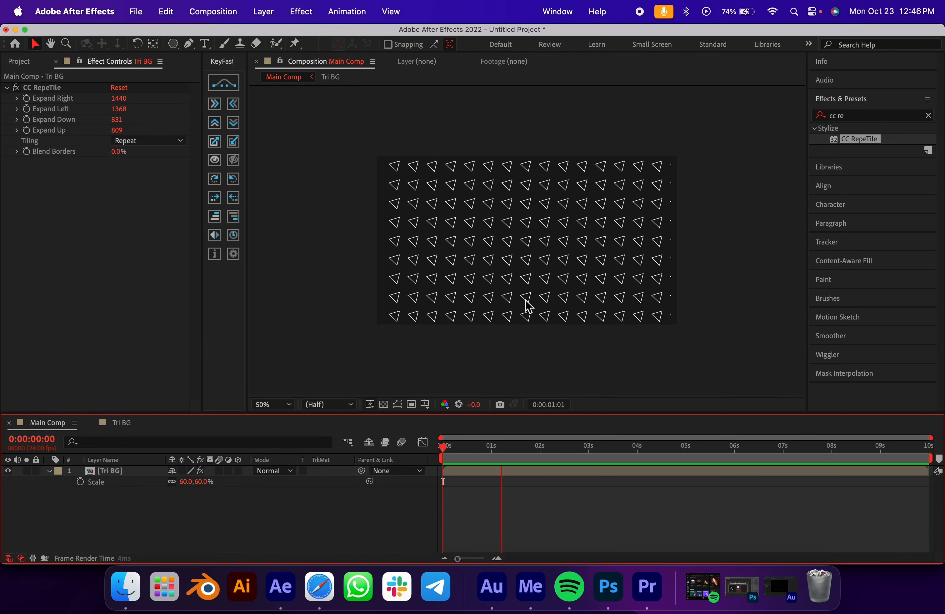
click(293, 404)
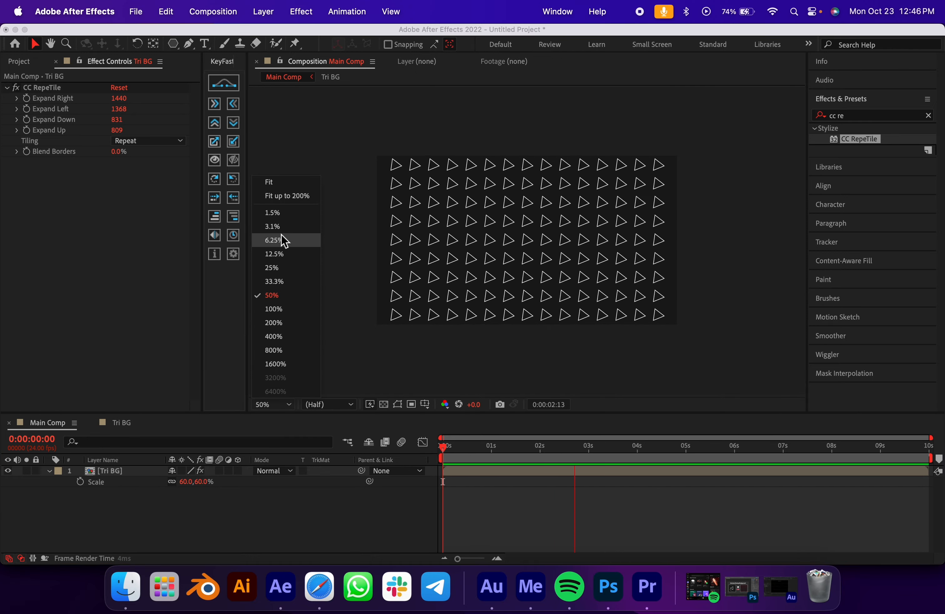
click(276, 200)
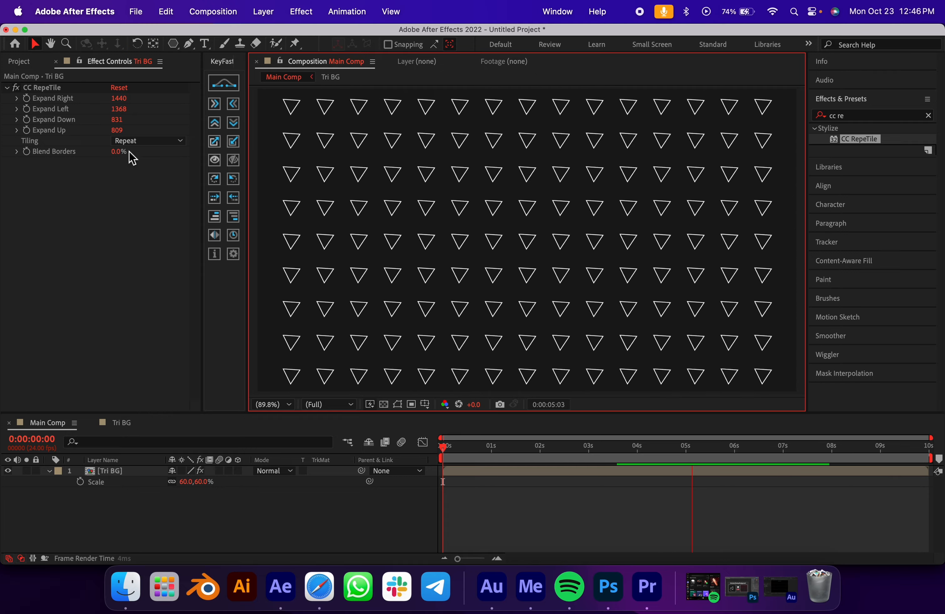
Try the checker flip tiling on CC RepeTile, settle on Checker 180 deg, and preview the pattern.
click(131, 141)
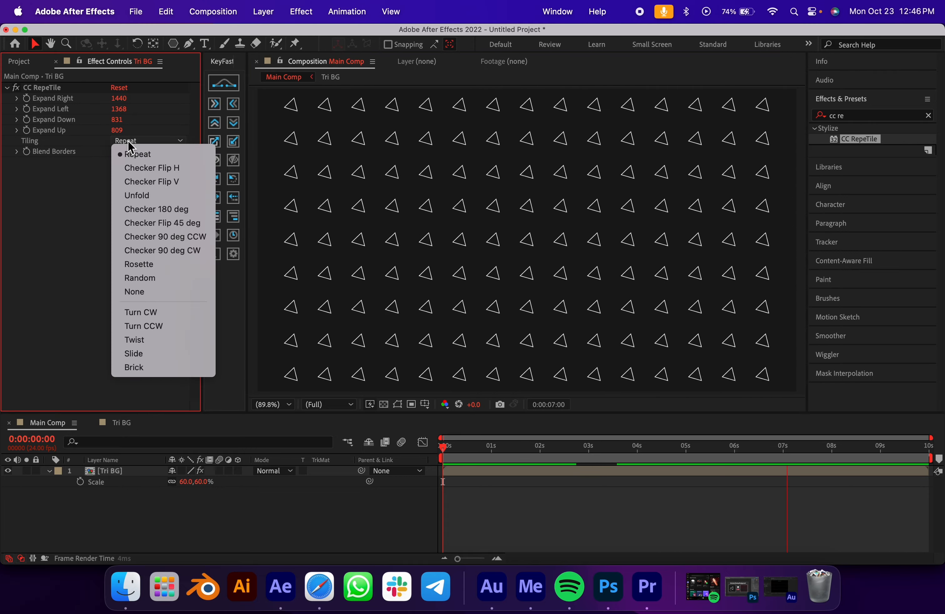
click(137, 170)
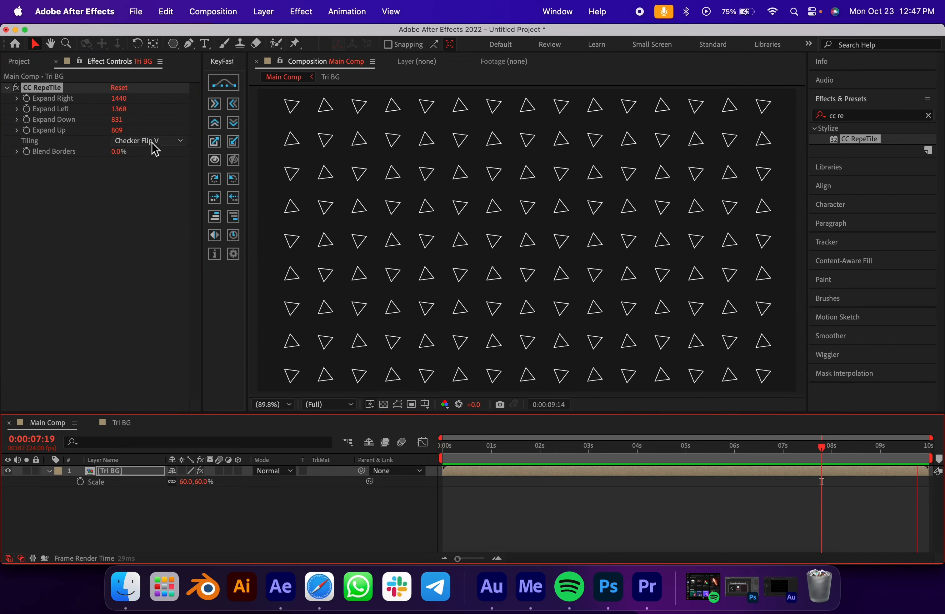
click(151, 142)
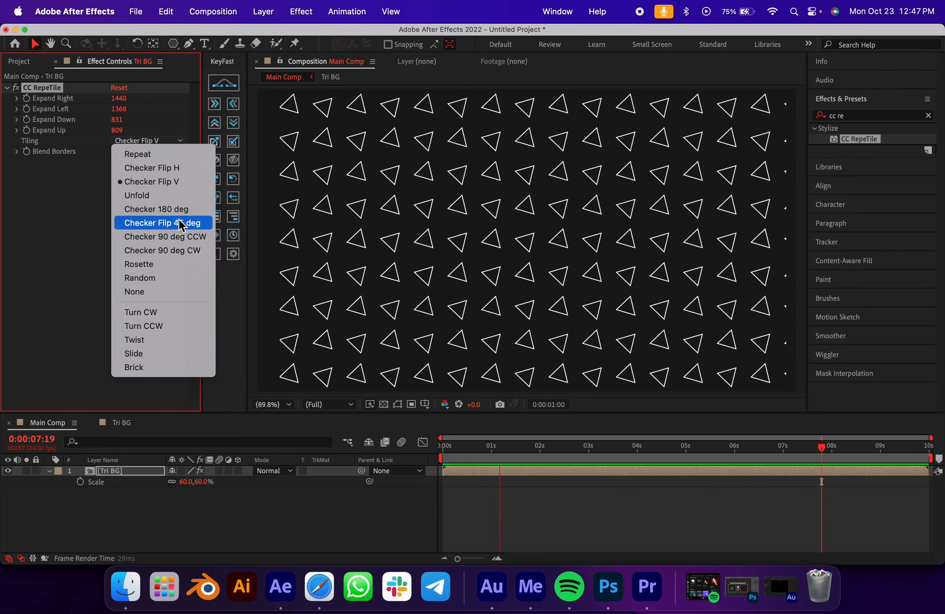
click(174, 209)
key(space)
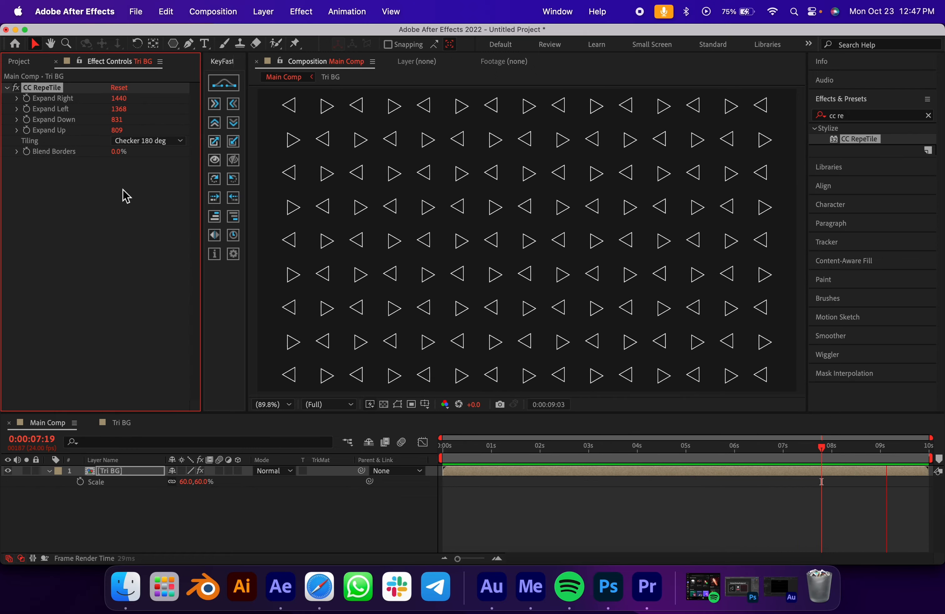
click(149, 140)
click(74, 313)
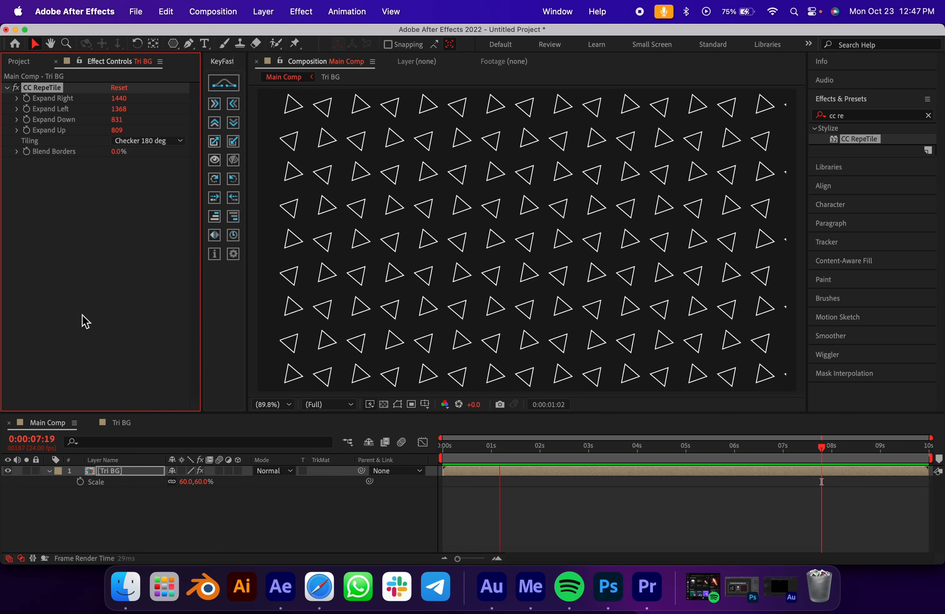
click(104, 334)
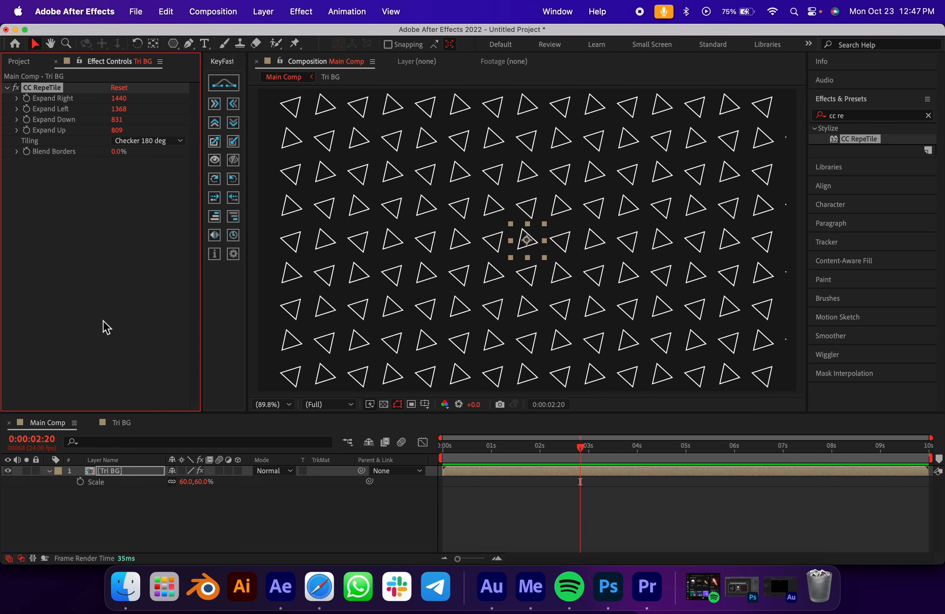
Open the Tri BG composition, return to its first frame, and hide Shape Layer 1.
click(132, 504)
click(49, 471)
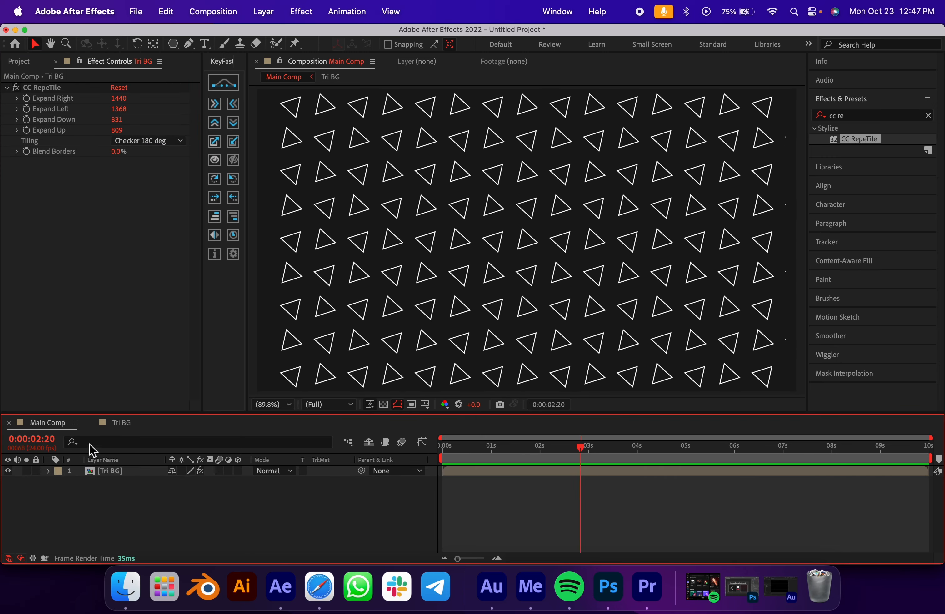
click(122, 422)
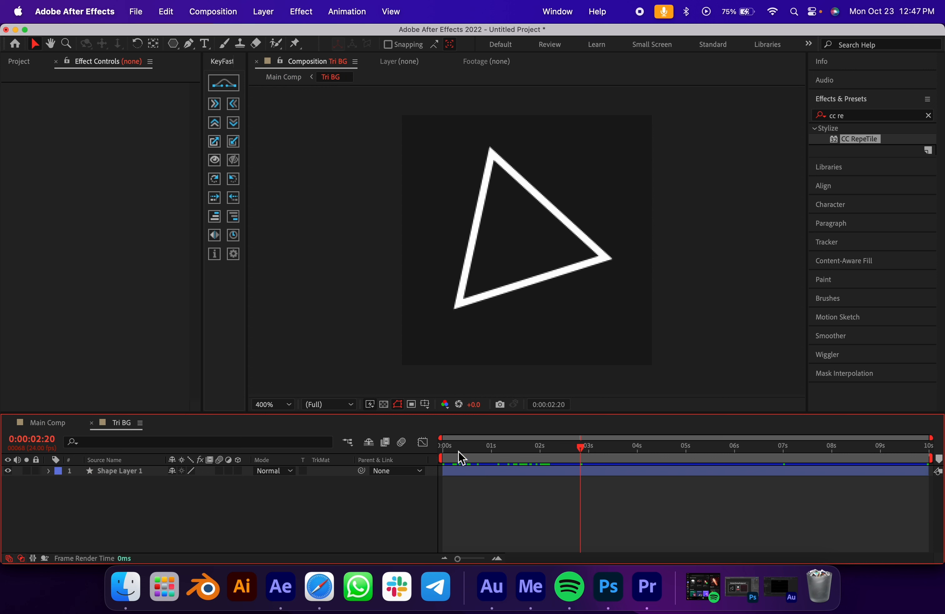
drag(458, 451, 437, 451)
click(8, 470)
Activate the Pen tool and show the grid over the Tri BG canvas.
key(q)
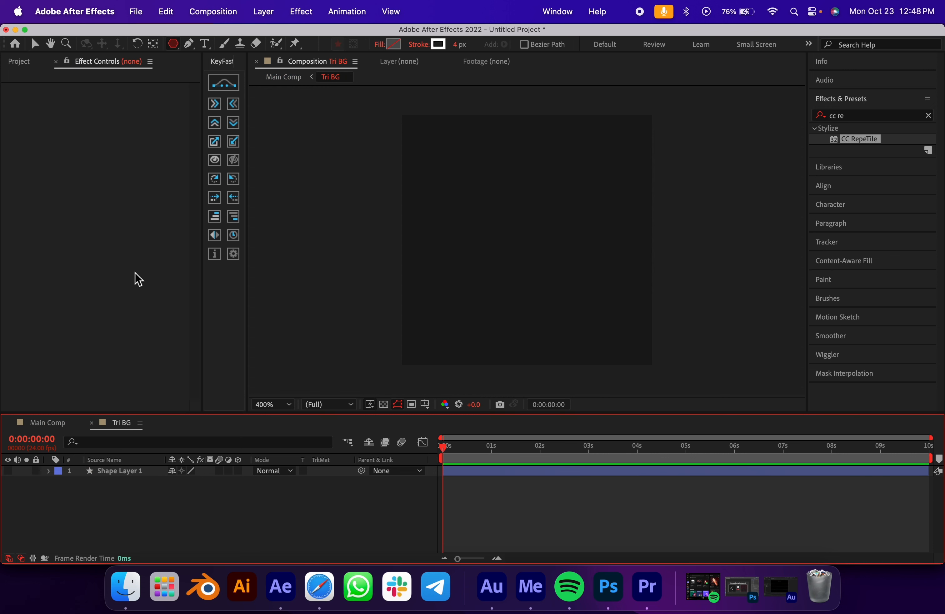
click(189, 43)
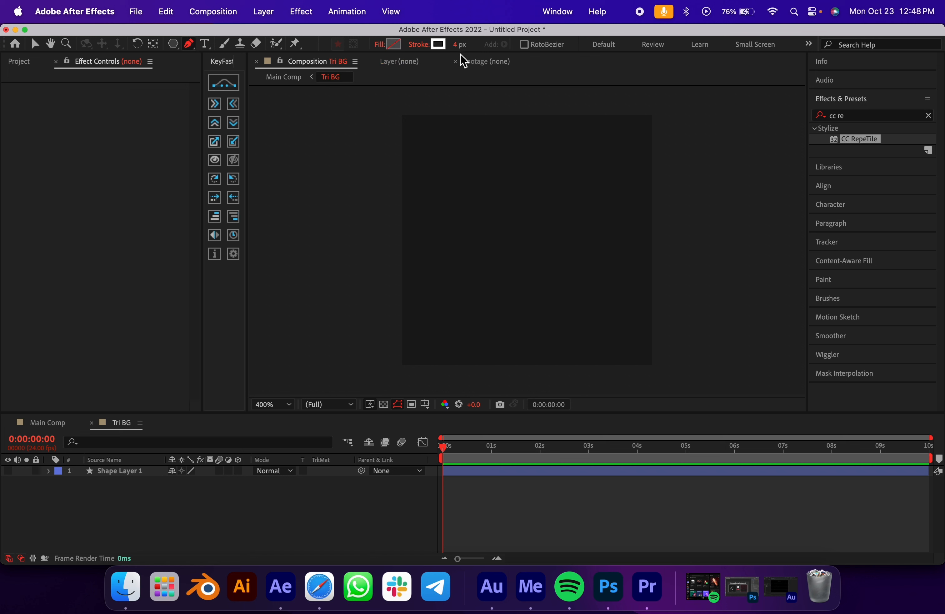
click(424, 404)
click(438, 448)
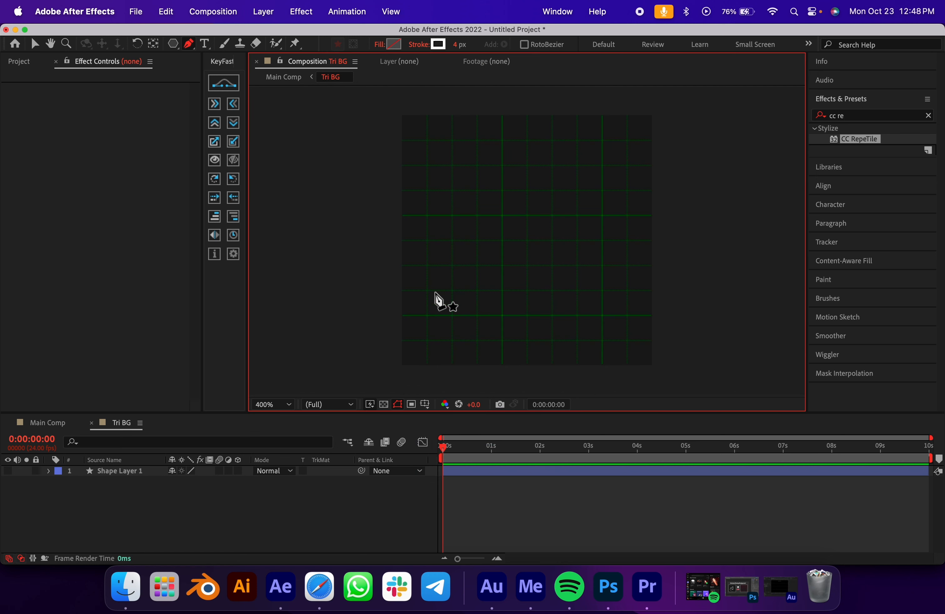
Draw an open ten-point zigzag path with a white 4 px stroke, placing its points along the edges of the Tri BG canvas.
click(453, 365)
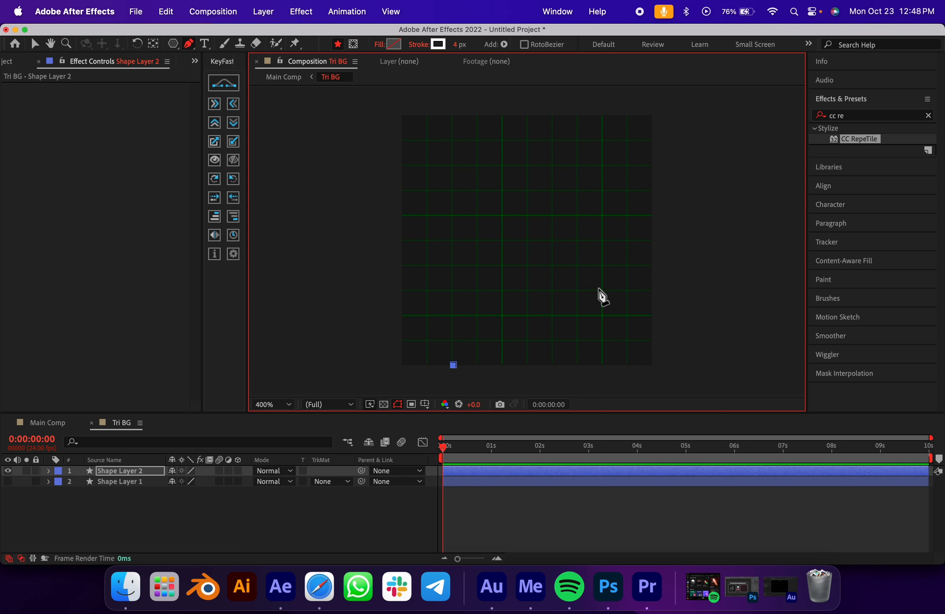
click(651, 242)
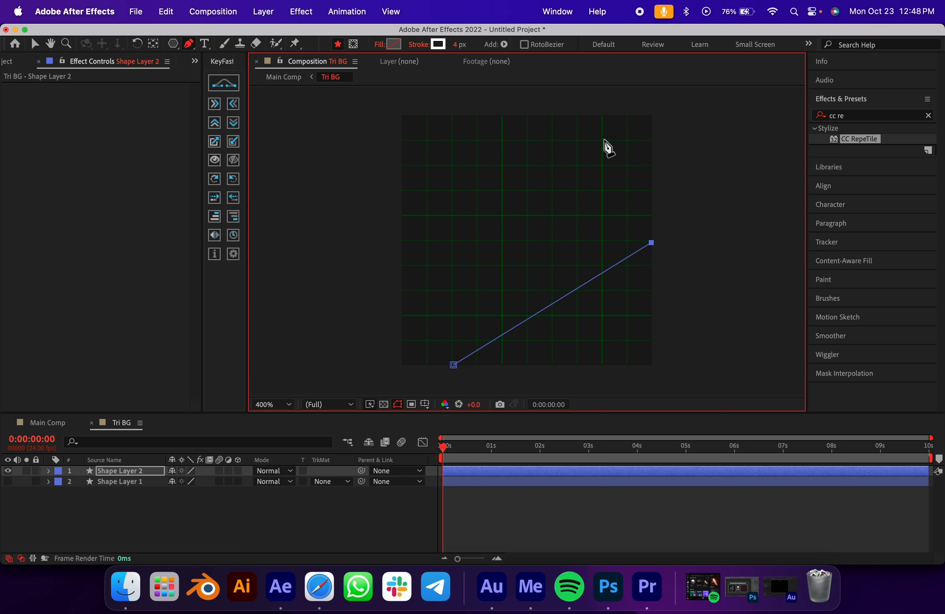
click(578, 117)
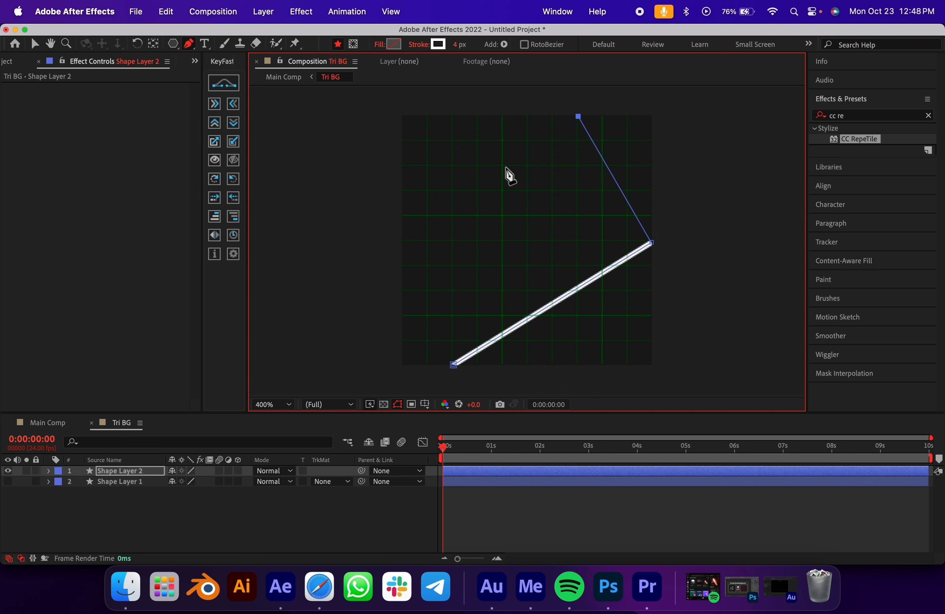
click(403, 165)
click(652, 315)
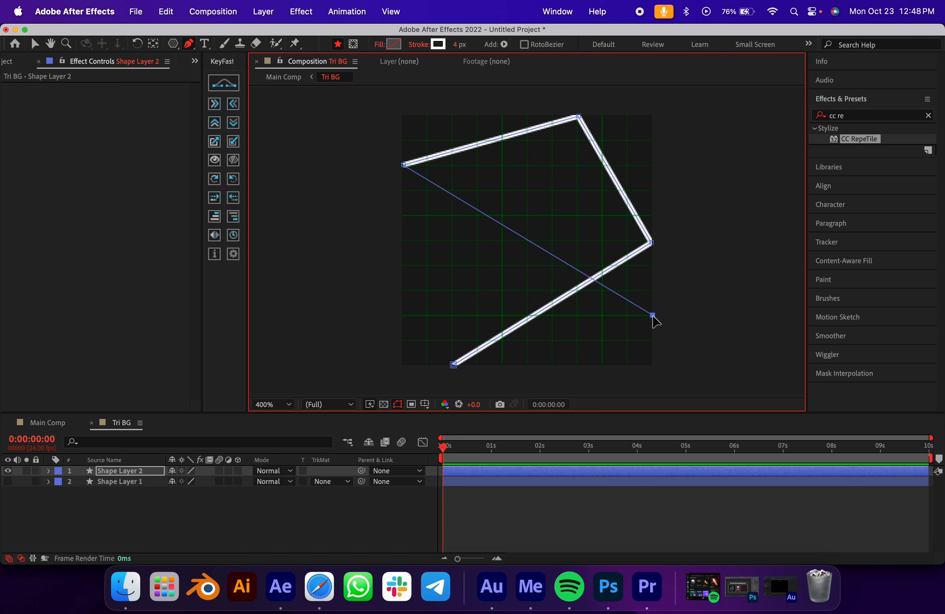
click(555, 363)
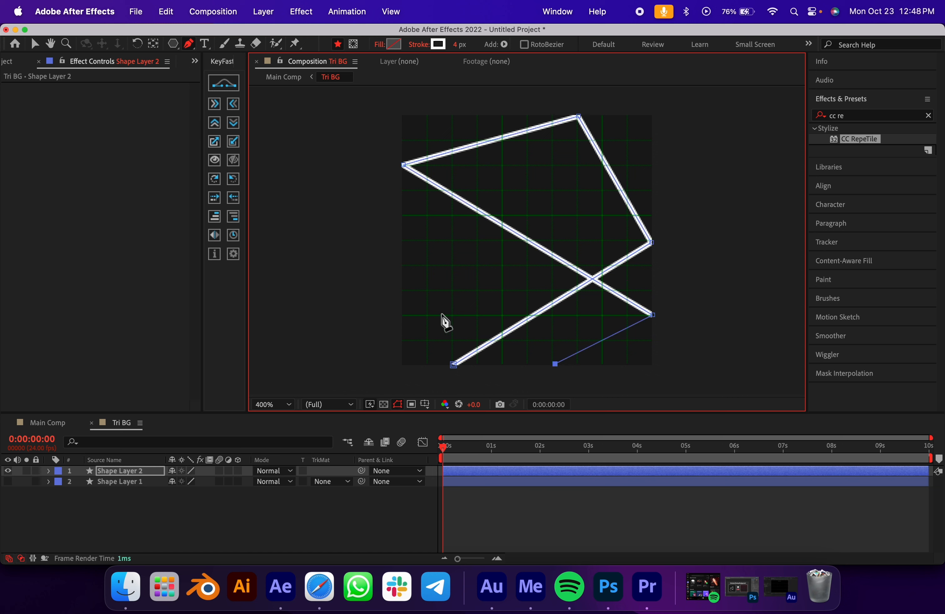
click(403, 290)
click(628, 116)
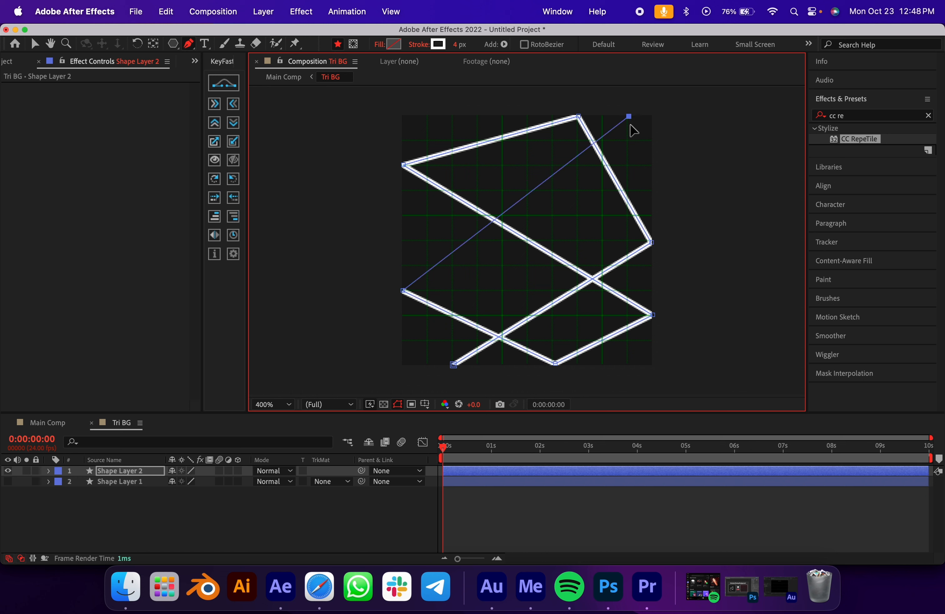
click(651, 166)
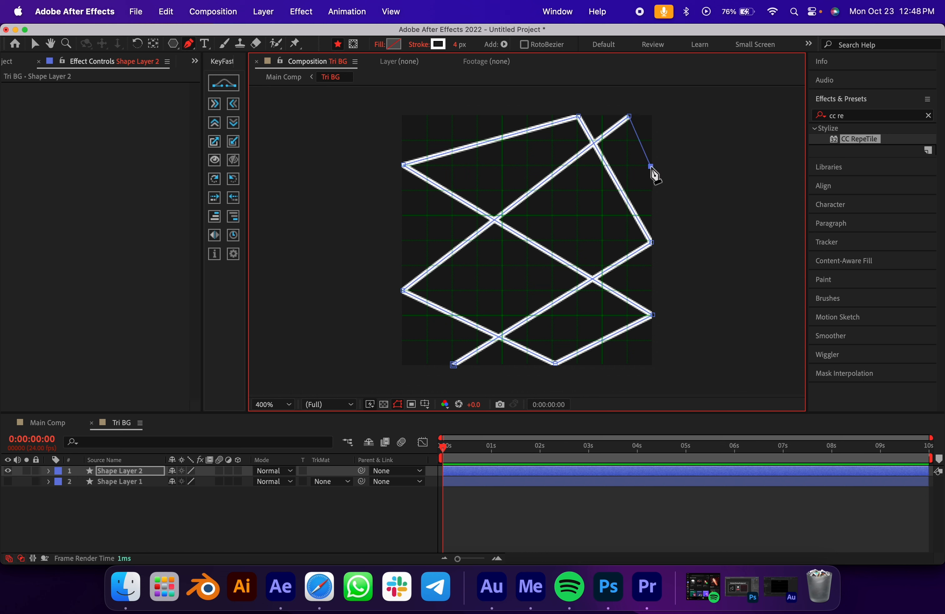
click(403, 365)
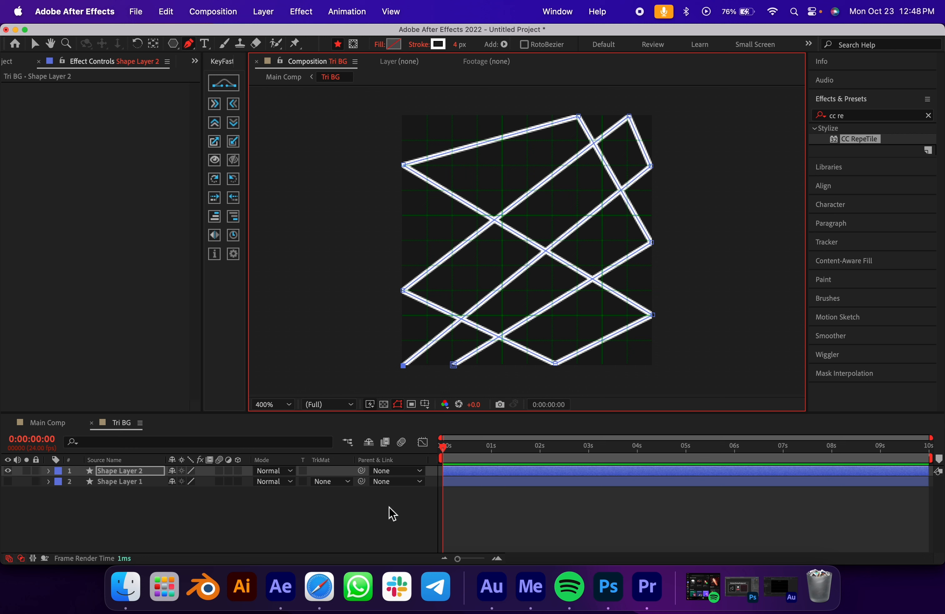
click(132, 518)
Add Trim Paths to Shape Layer 2 and expand its properties.
click(49, 471)
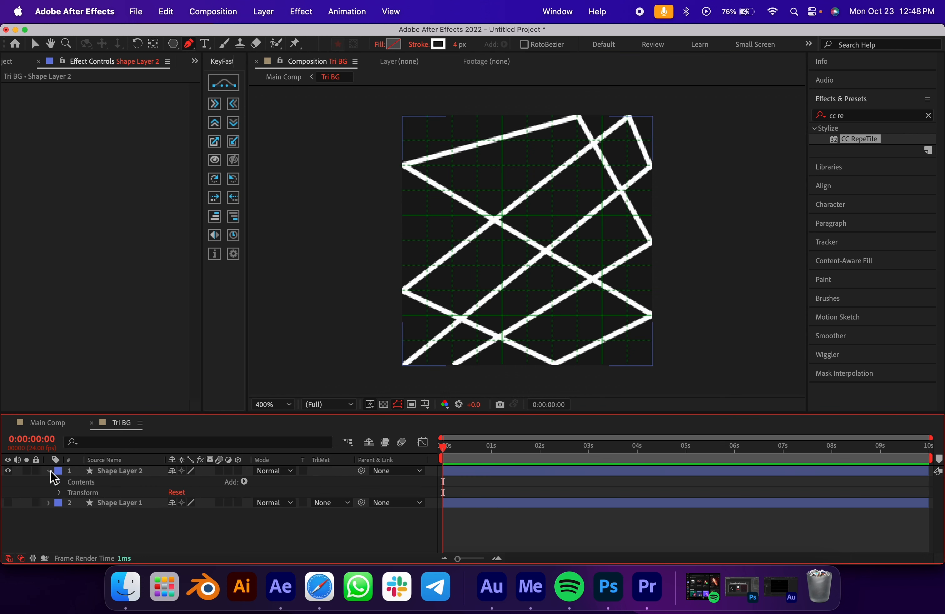
click(244, 482)
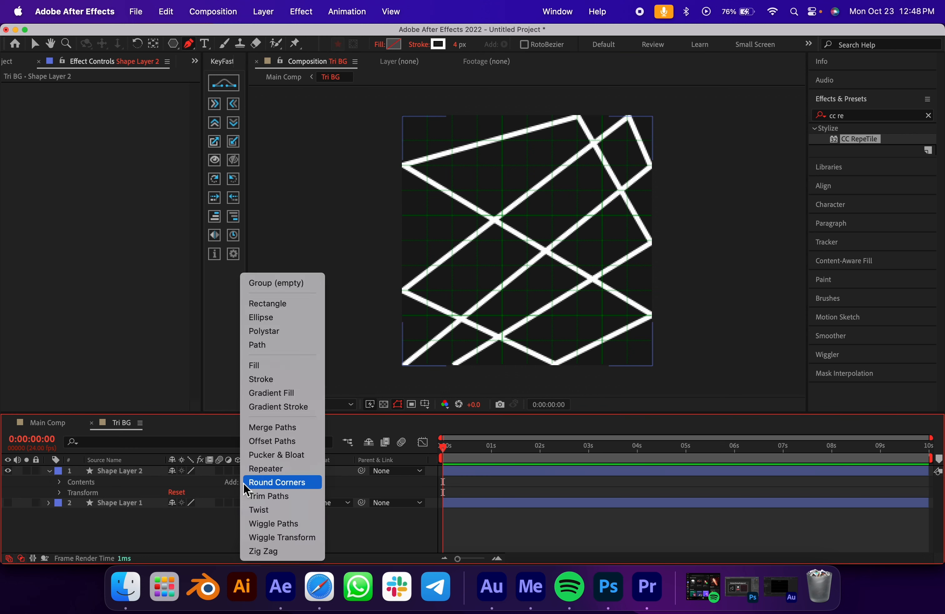
click(257, 496)
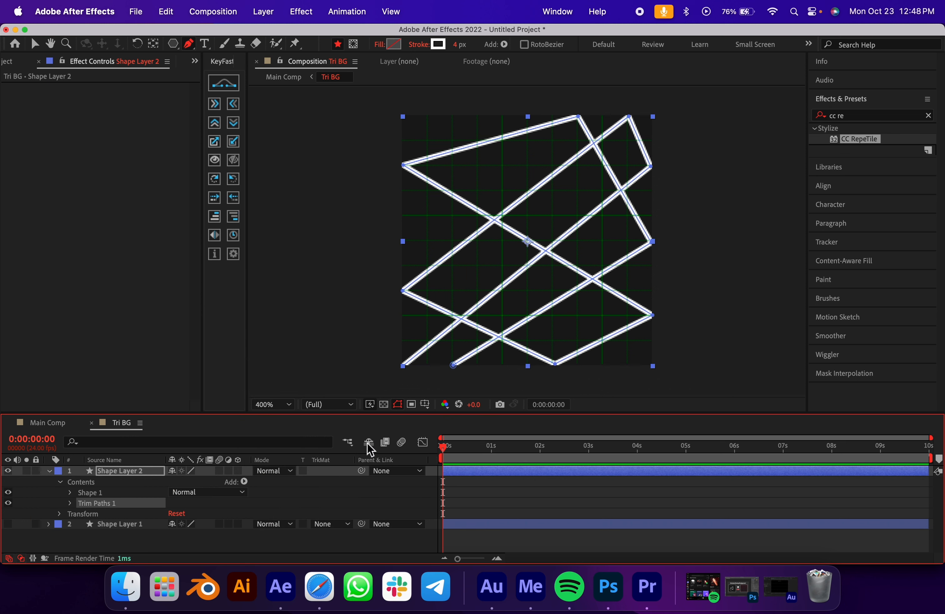
click(70, 503)
scroll(113, 510, down, 1)
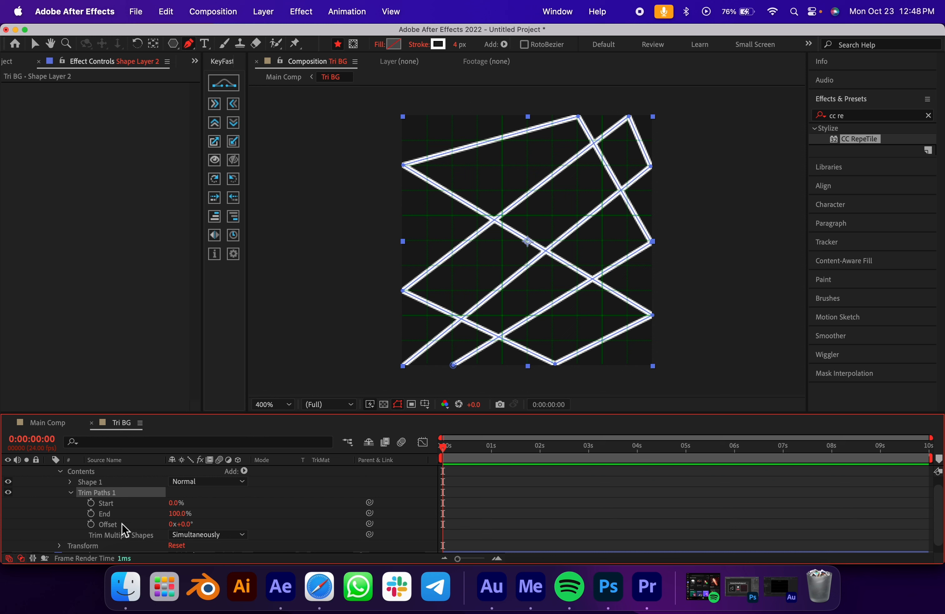
Set Trim Paths End to 0% and enable keyframes for Start and End at the first frame.
drag(181, 514, 4, 514)
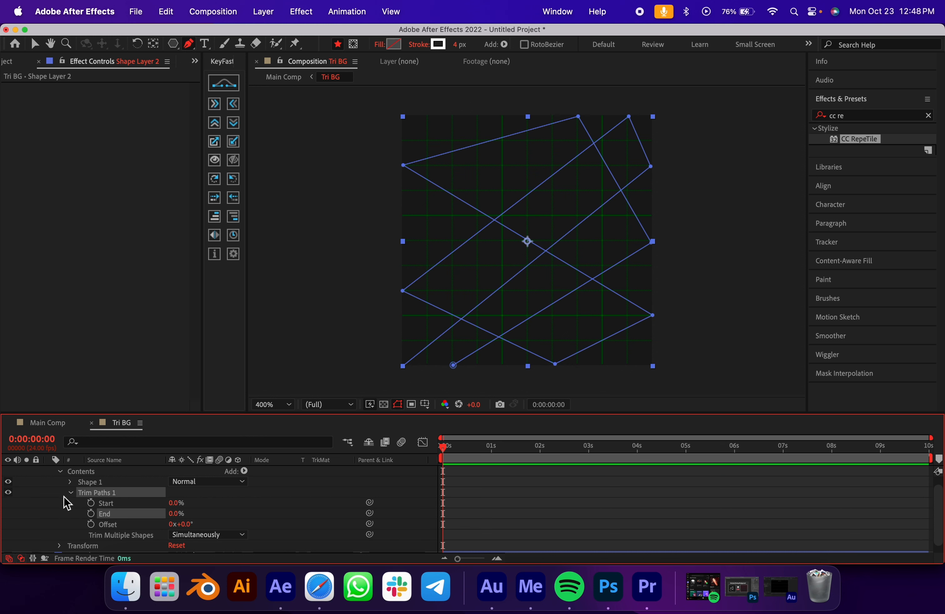
click(91, 513)
click(91, 503)
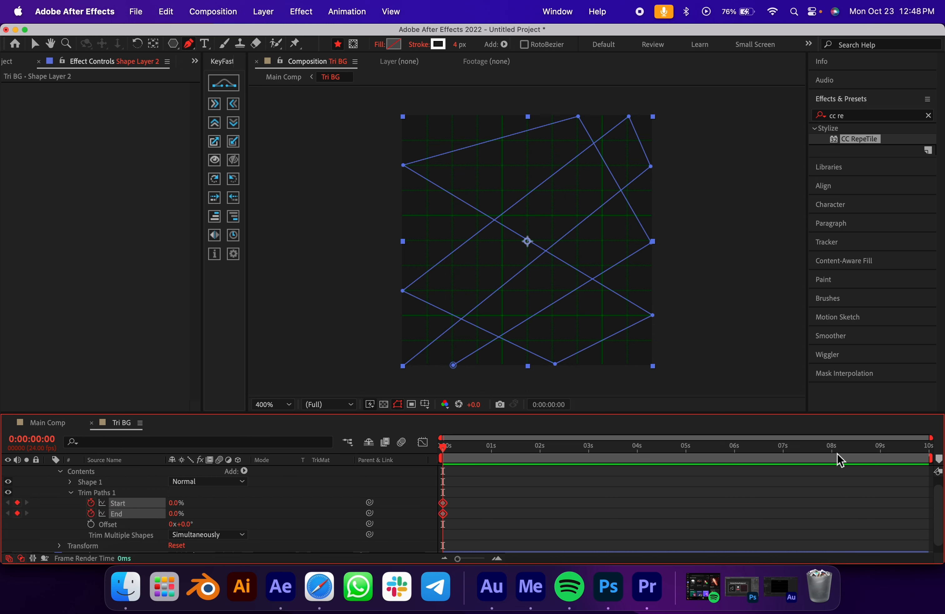
Keyframe the Trim Paths Start and End at 100% at 0:00:09:23.
click(927, 447)
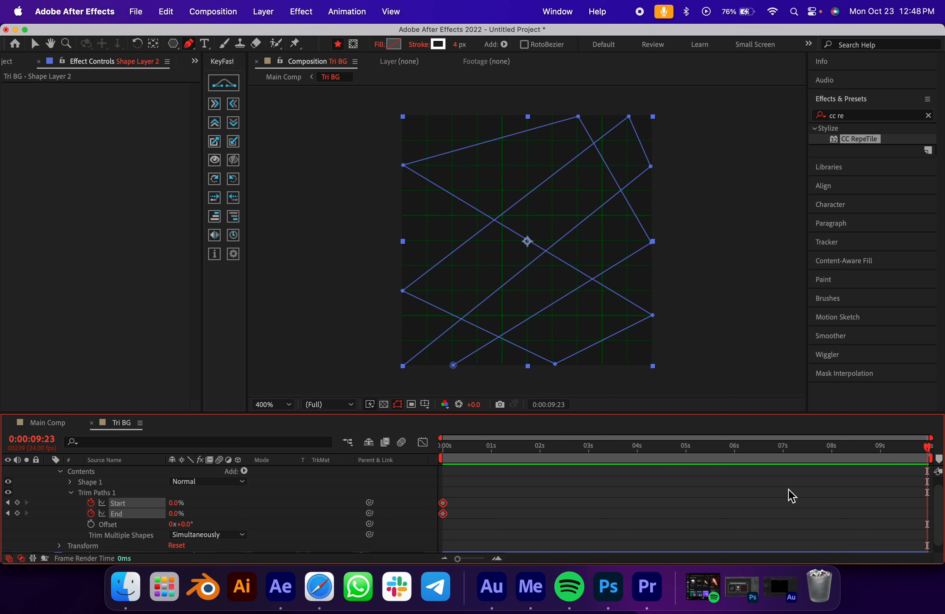
drag(177, 503, 329, 506)
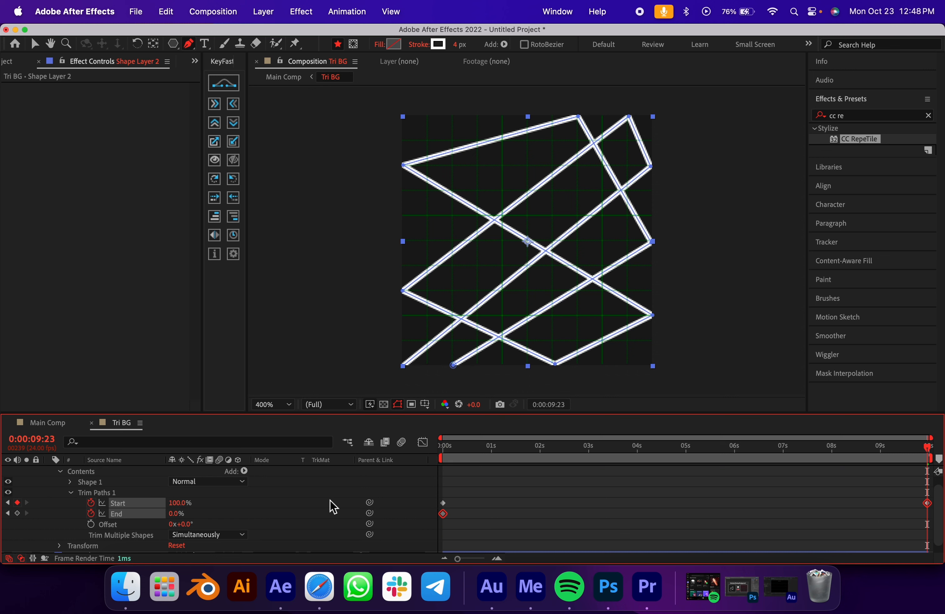
drag(177, 514, 445, 506)
click(805, 491)
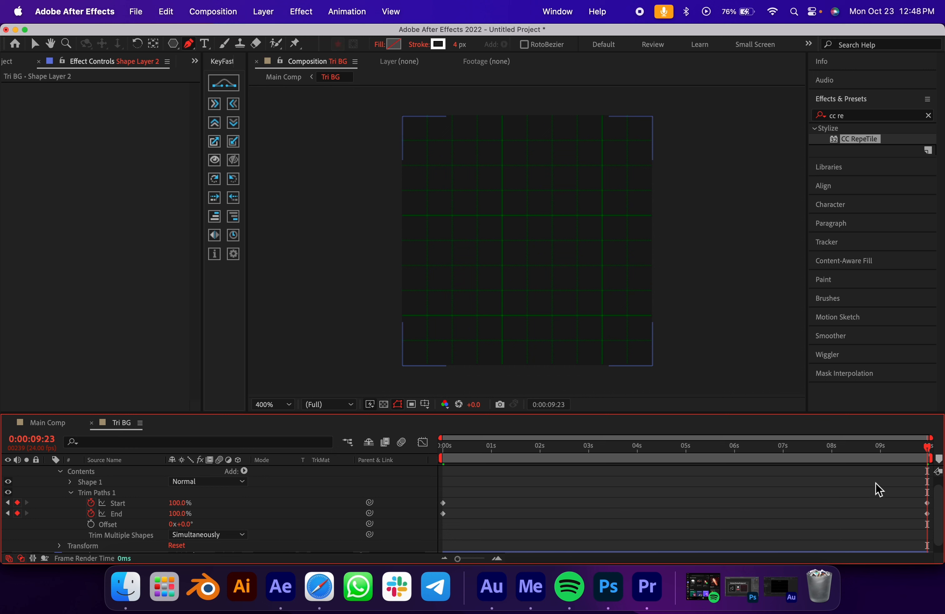
Move the final Start and End keyframes earlier, to about 9 seconds.
drag(924, 447, 887, 514)
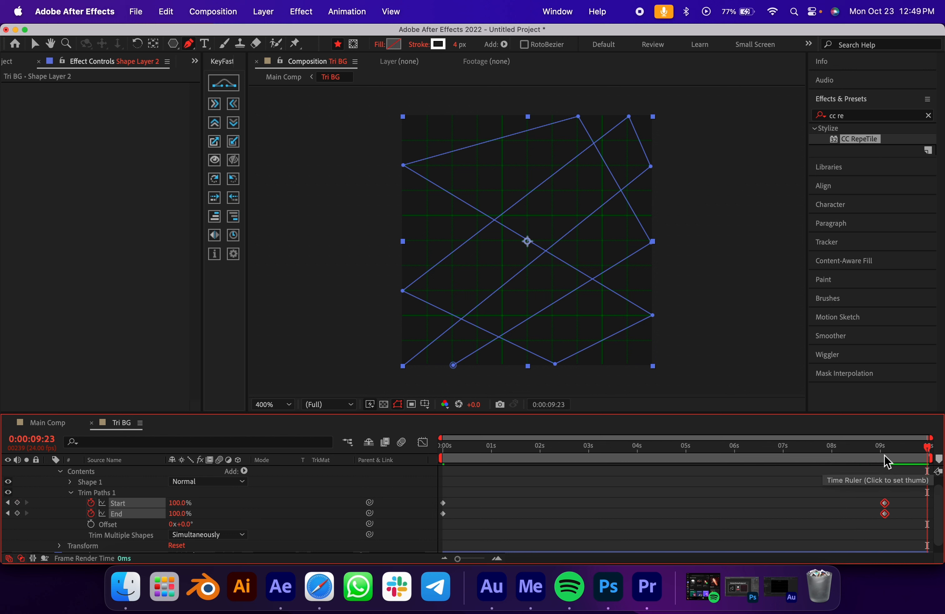
Align the final Trim Paths keyframes at 0:00:09:00 and shift both Start keyframes about half a second later.
click(882, 454)
key(Page_Up)
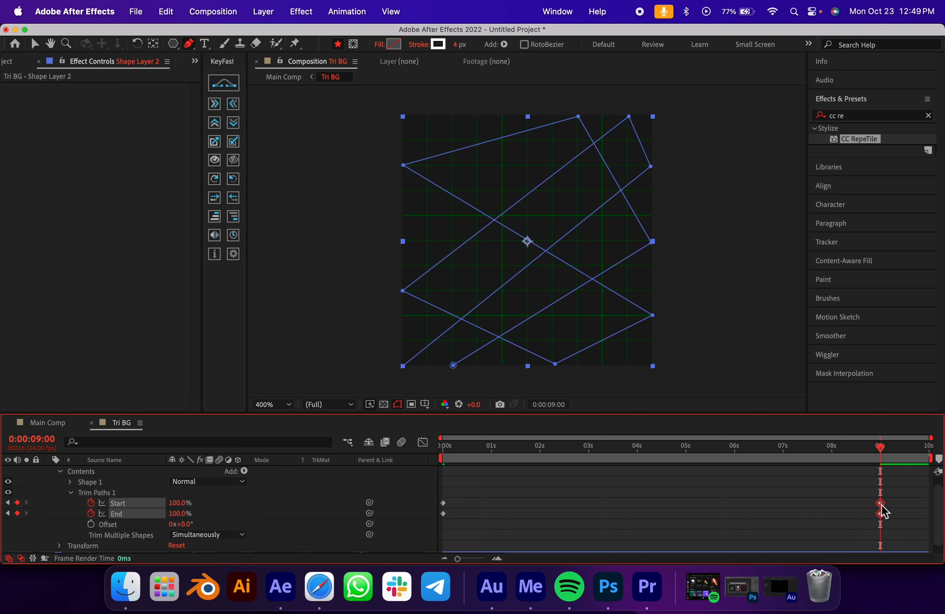
drag(906, 489, 439, 507)
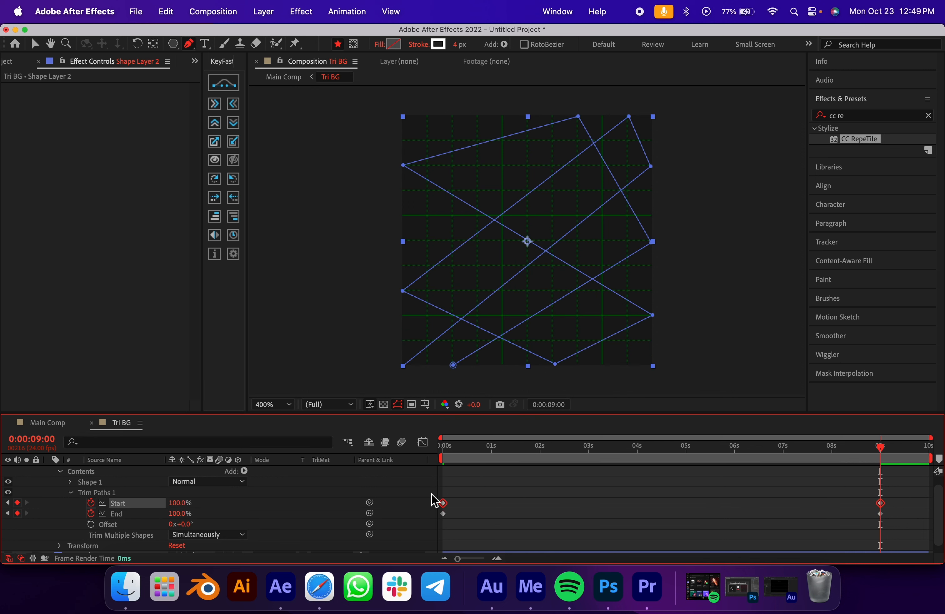
drag(444, 505, 471, 505)
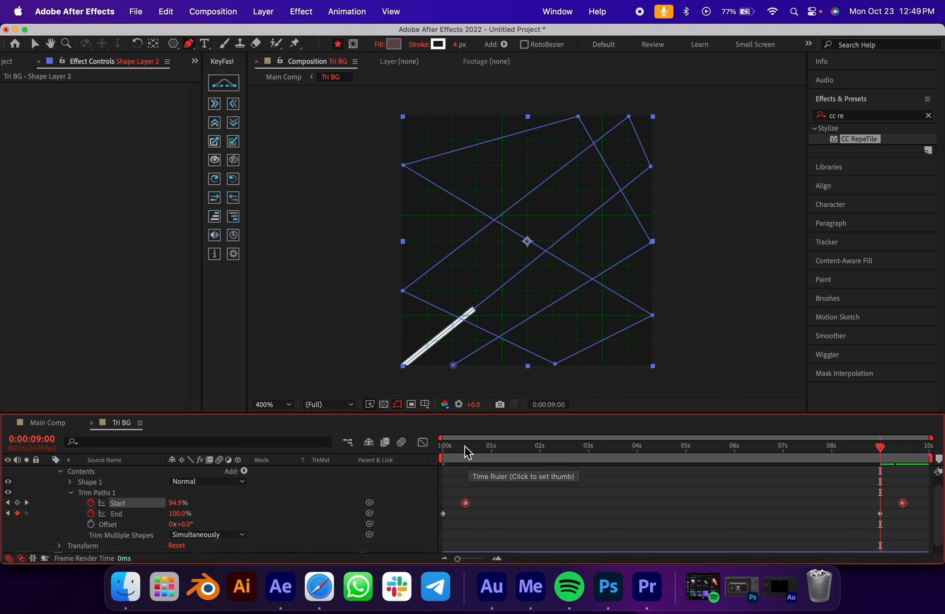
Preview the trimmed line animation in Tri BG from the first frame.
key(Home)
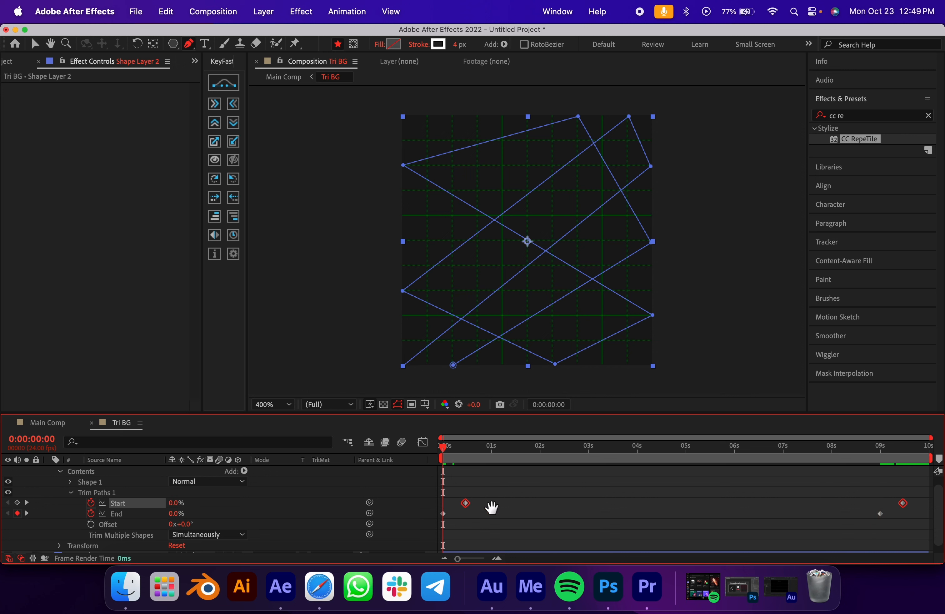
key(space)
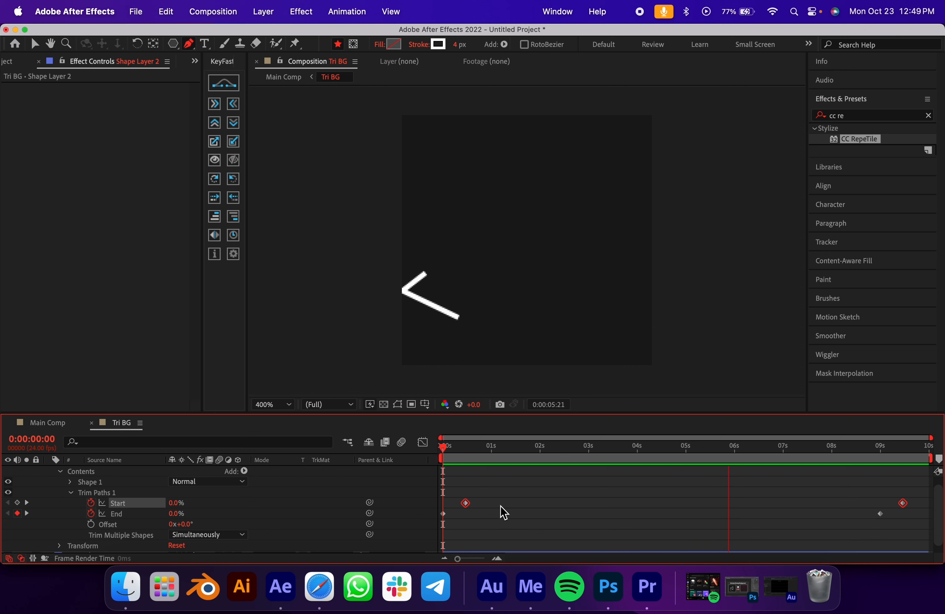
key(space)
key(Home)
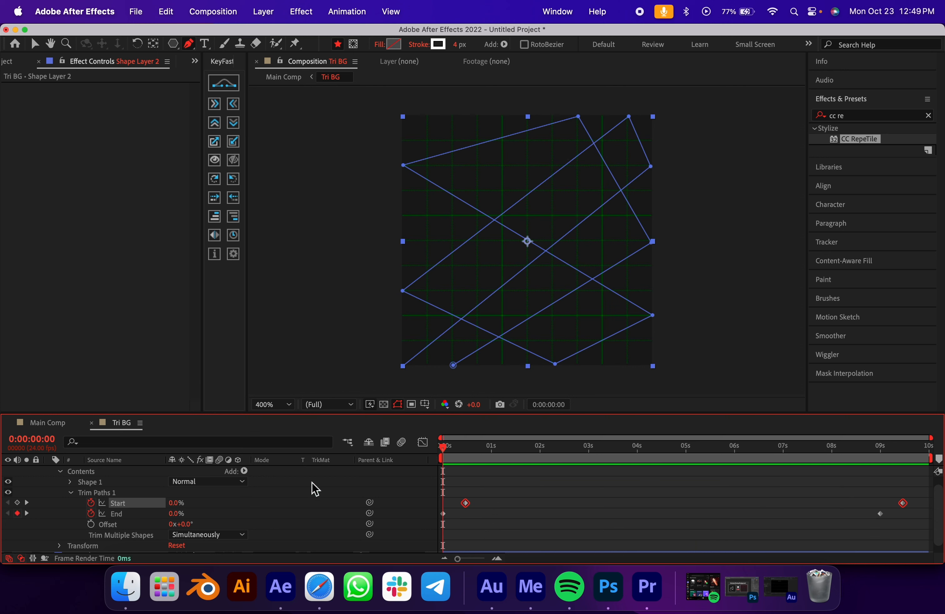
Collapse Shape Layer 2 and duplicate it twice.
scroll(108, 489, up, 1)
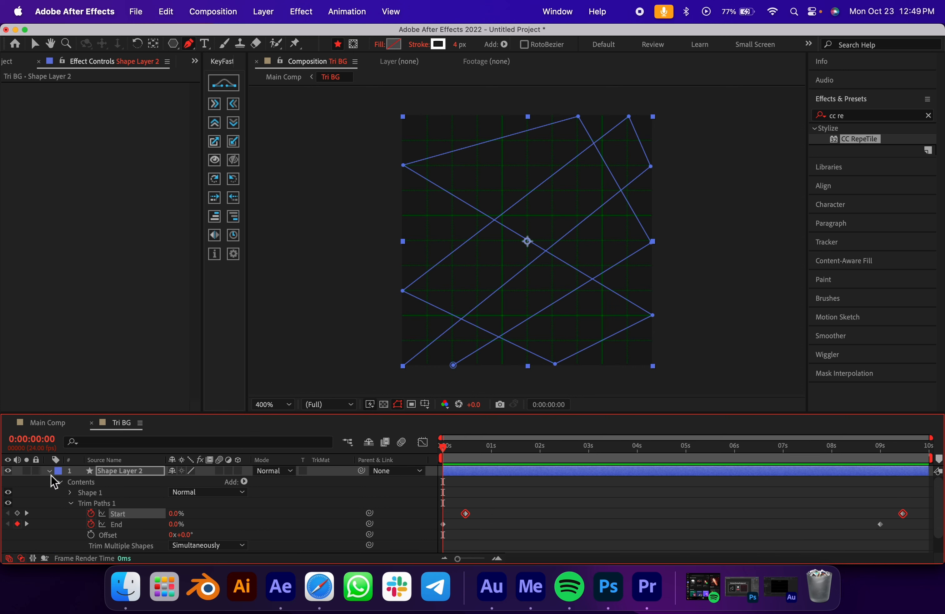
click(50, 471)
click(130, 524)
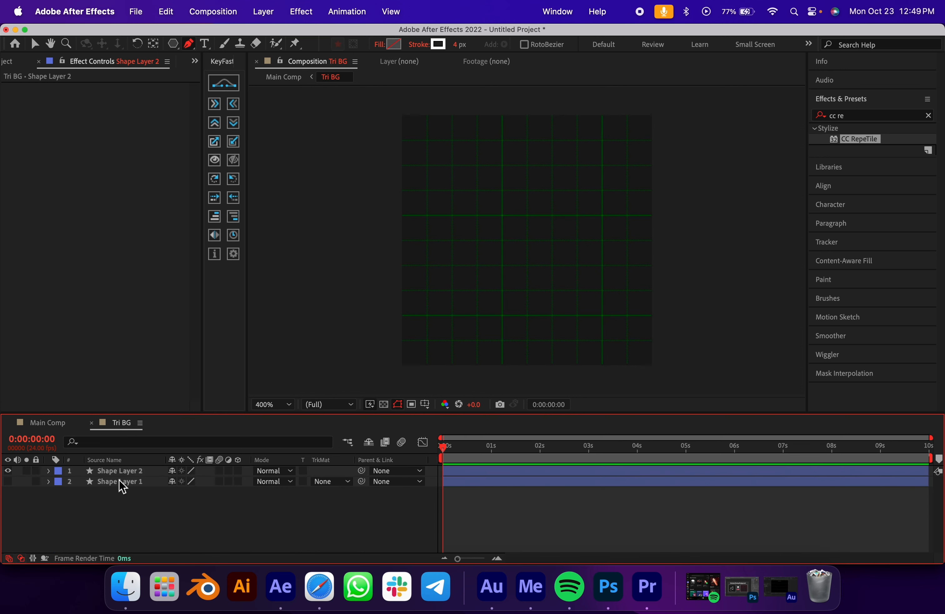
click(118, 475)
key(super+d)
key(super+d)
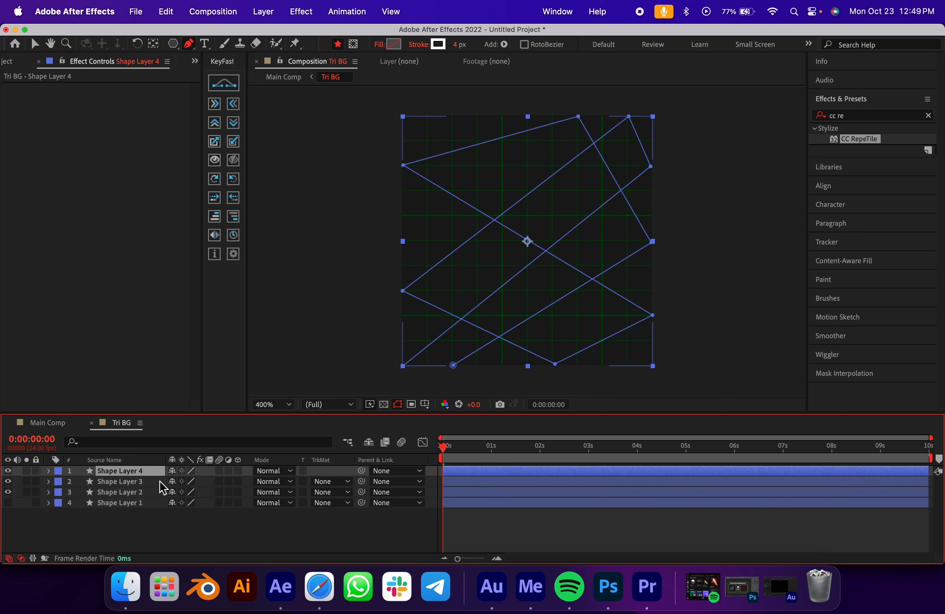
Stagger the line layers so Shape Layer 3 starts about 3 frames in and Shape Layer 2 about 6 frames in, and preview them.
shift+click(132, 492)
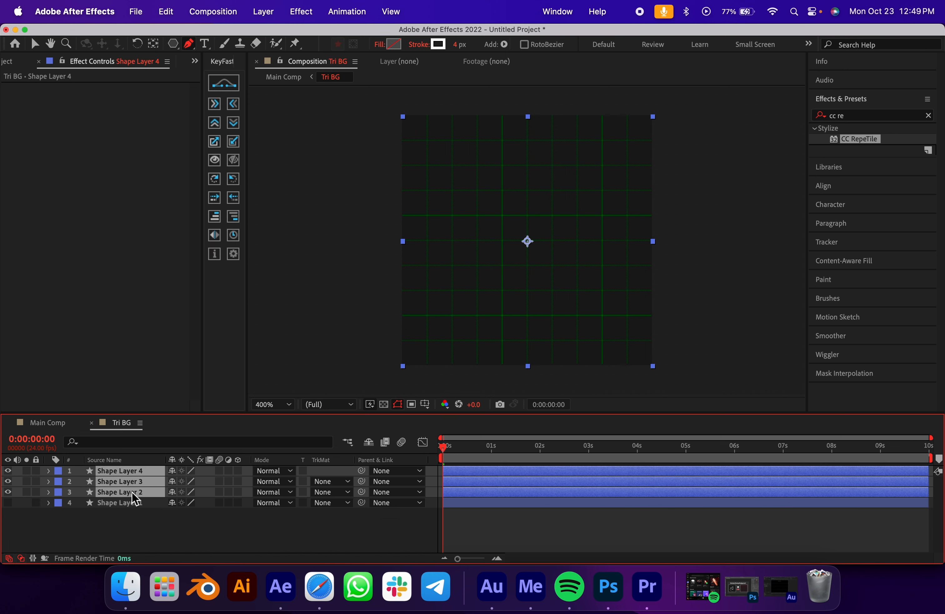
key(u)
click(479, 504)
drag(481, 505, 486, 537)
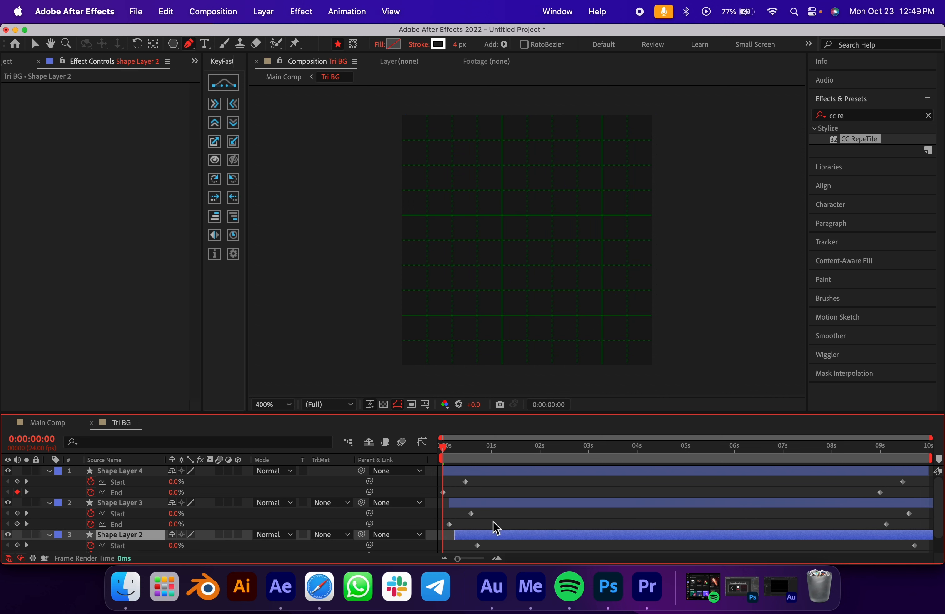
key(space)
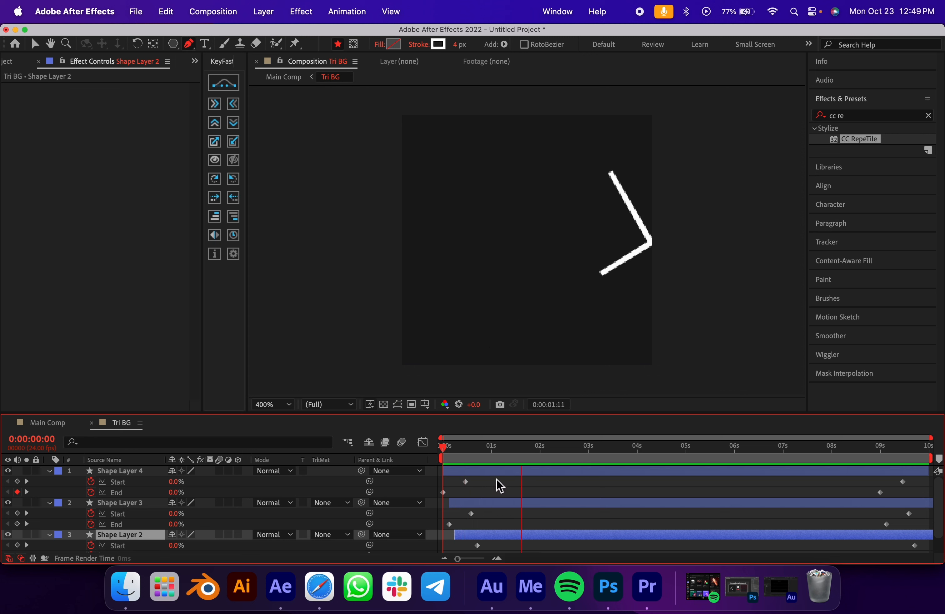
key(space)
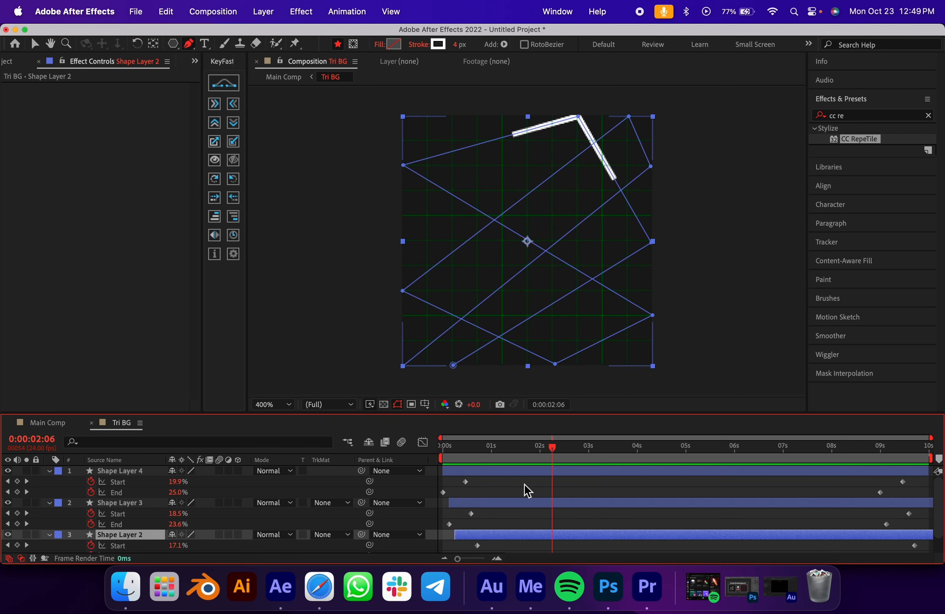
Set the opacity of Shape Layer 3 to 50% and Shape Layer 2 to 25%.
click(518, 503)
shift+click(511, 535)
key(t)
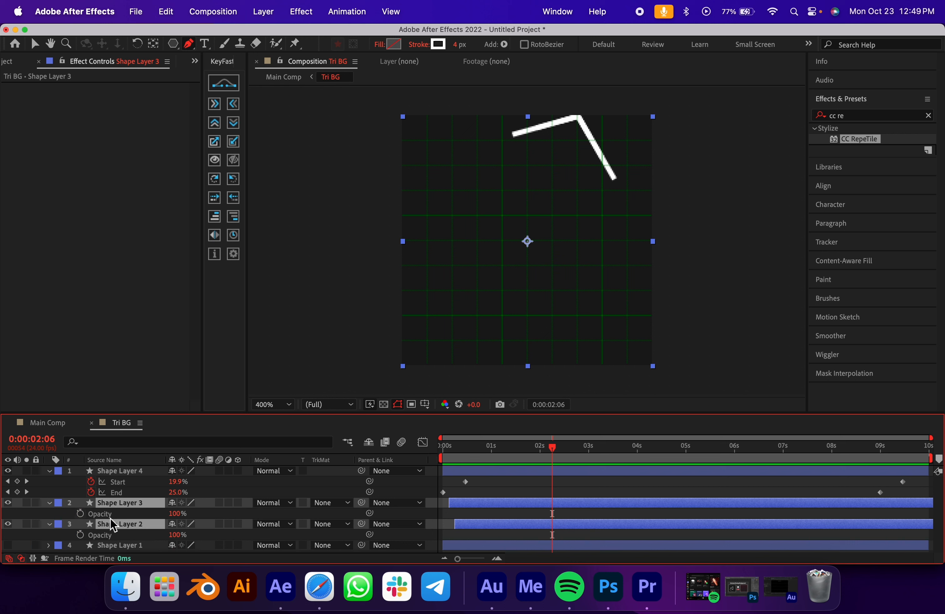
click(156, 516)
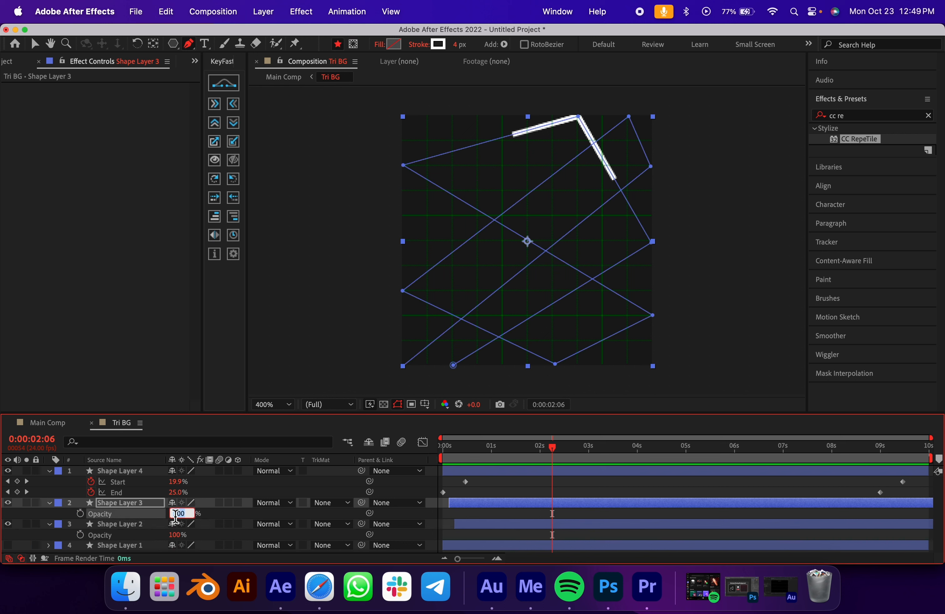
key(Return)
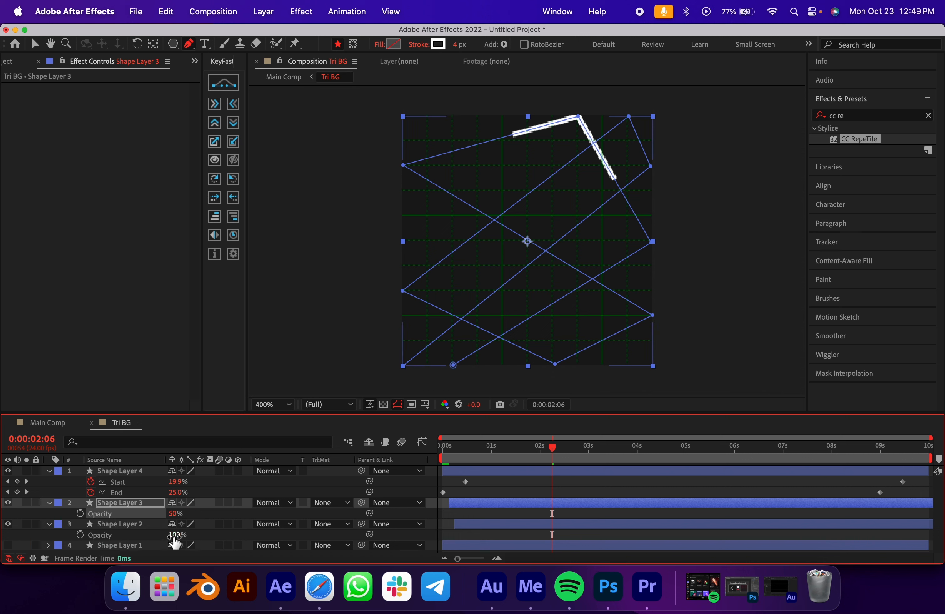
text(25)
key(Return)
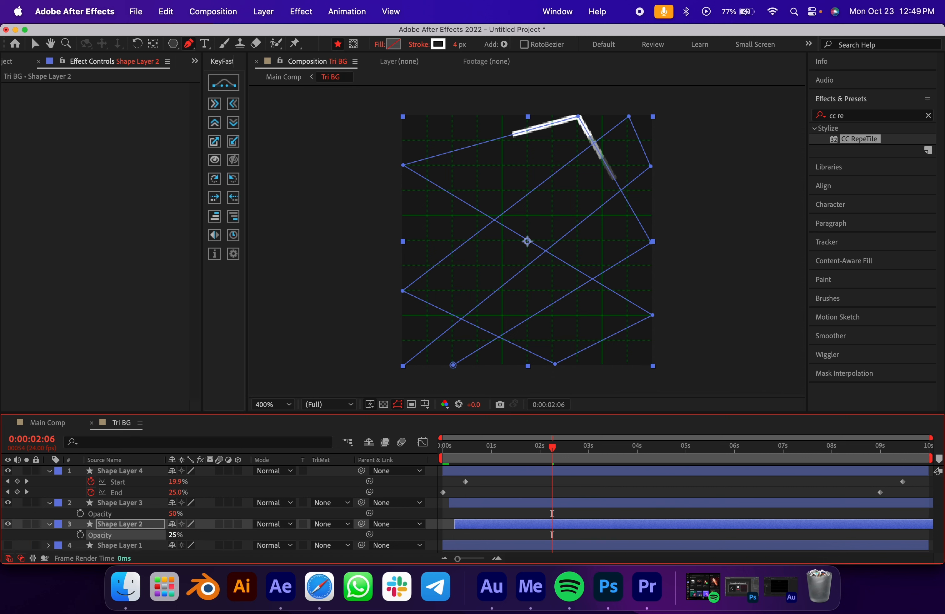
Widen the trail by starting Shape Layer 3 about 6 frames in and Shape Layer 2 about 11 frames in, and preview it.
key(Home)
key(space)
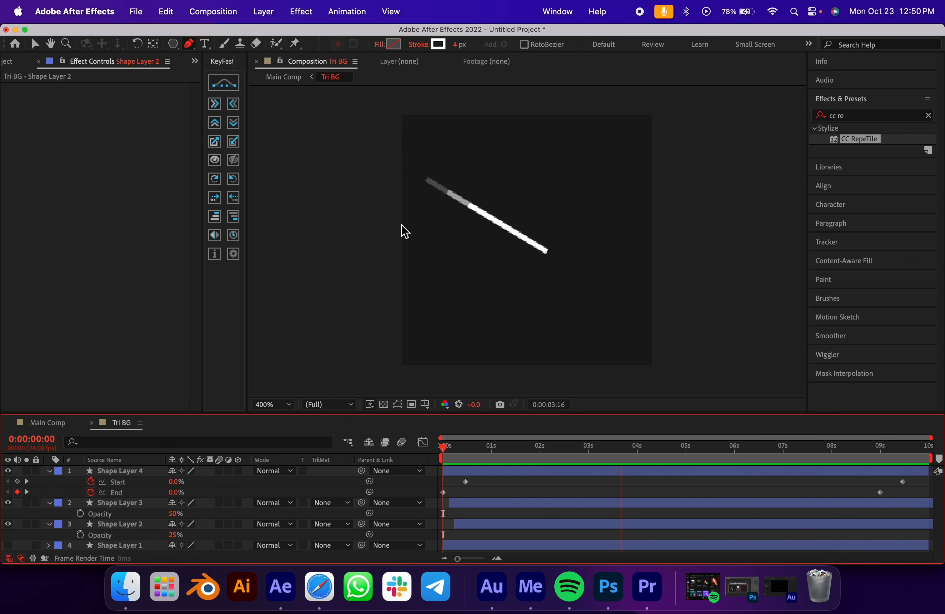
key(space)
drag(544, 523, 516, 508)
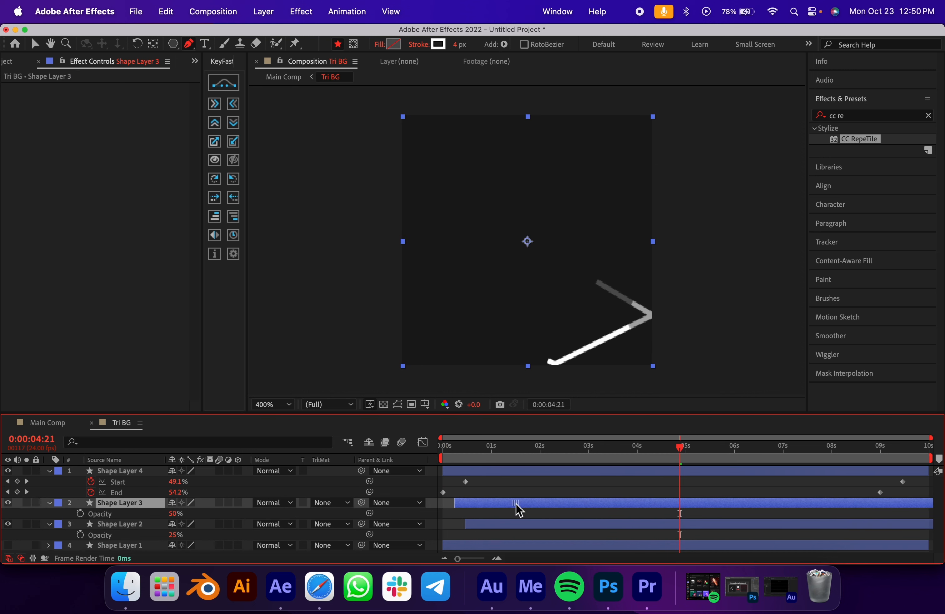
key(Home)
key(space)
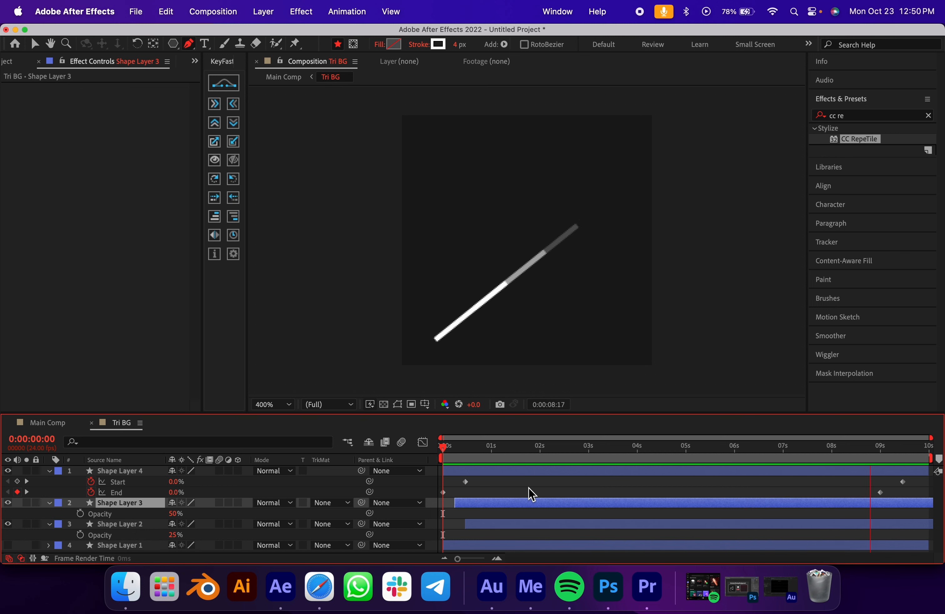
key(space)
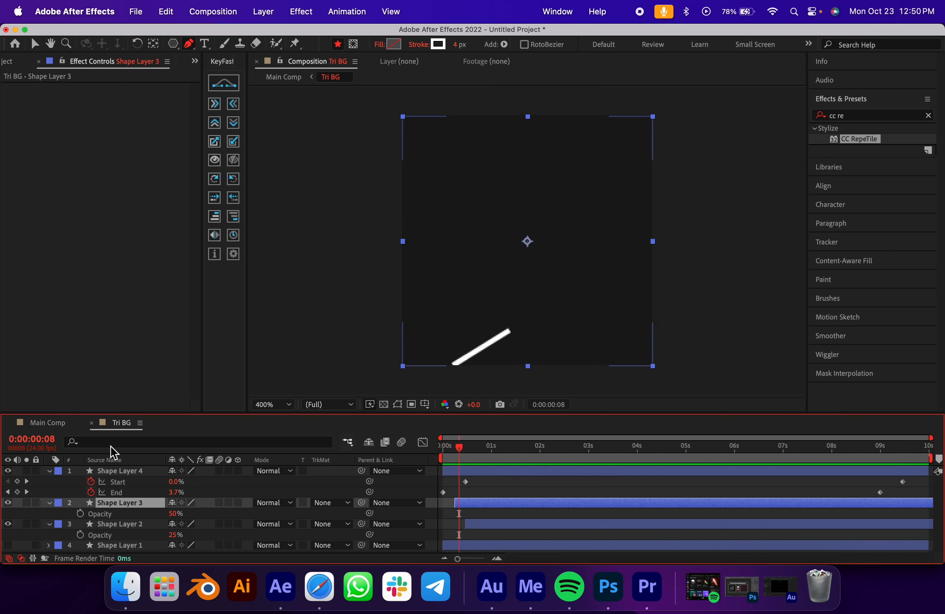
Preview the tiled fading line pattern in Main Comp from the first frame.
click(48, 424)
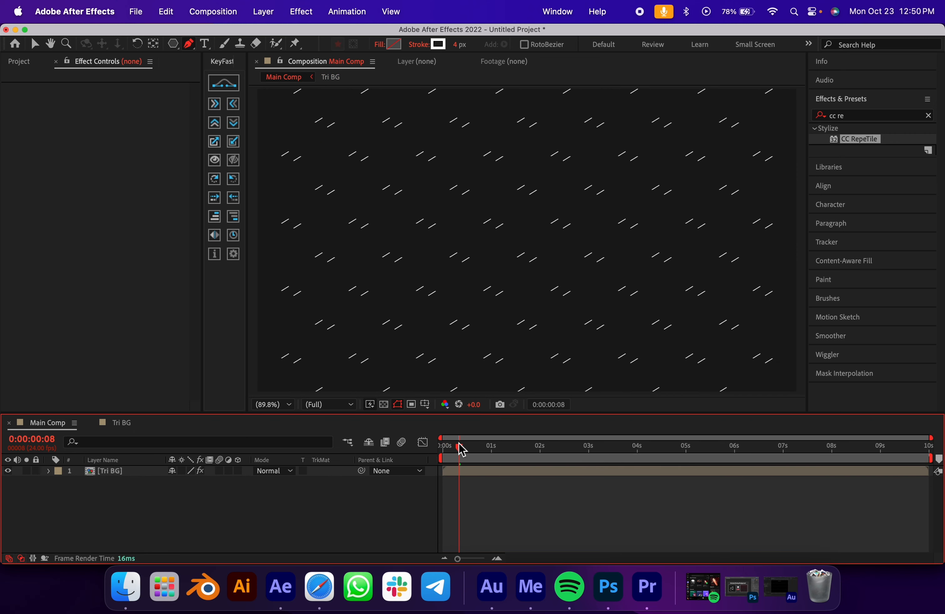
drag(459, 447, 442, 447)
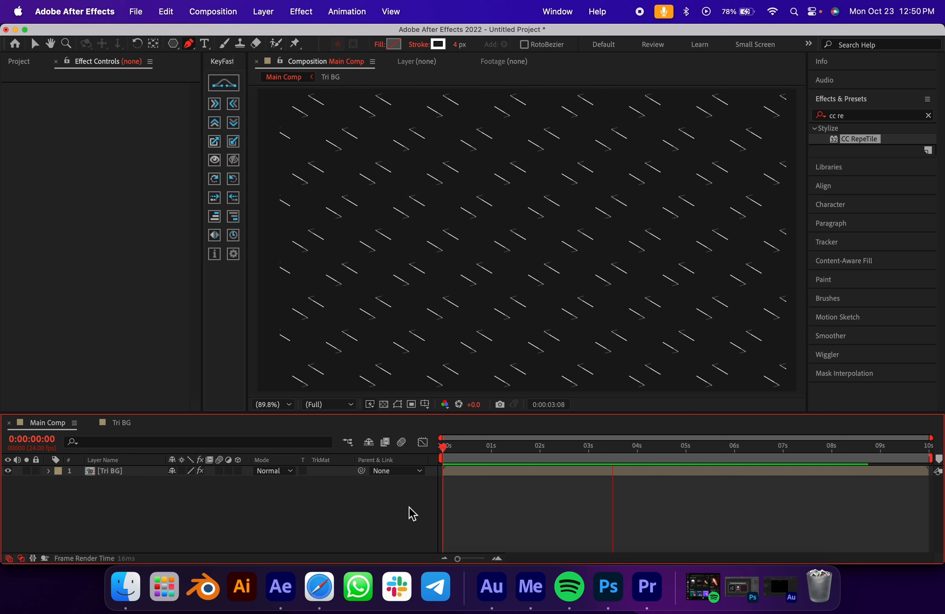
key(space)
Try starting Shape Layer 2 in Tri BG about 18 frames in, and undo the move.
click(131, 423)
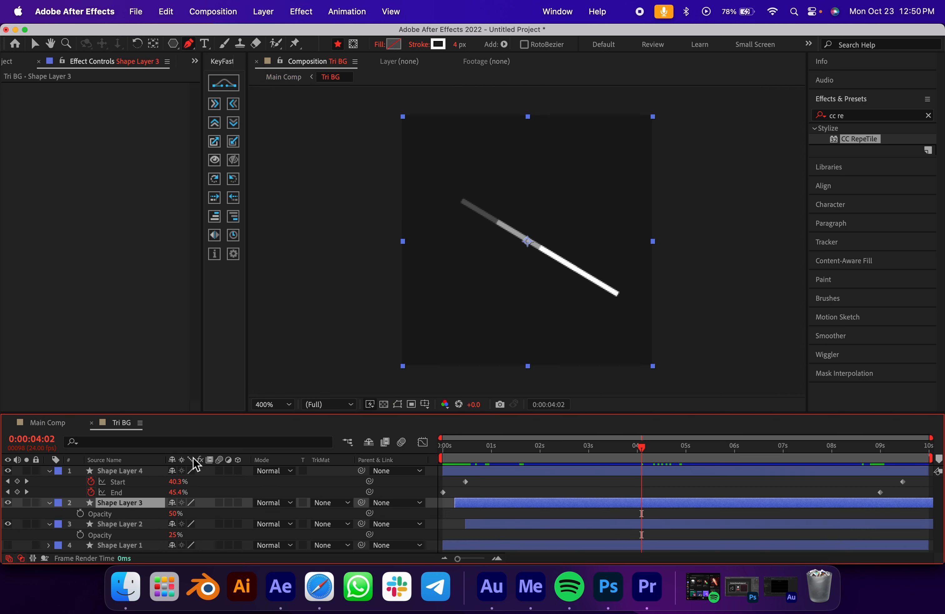
click(515, 490)
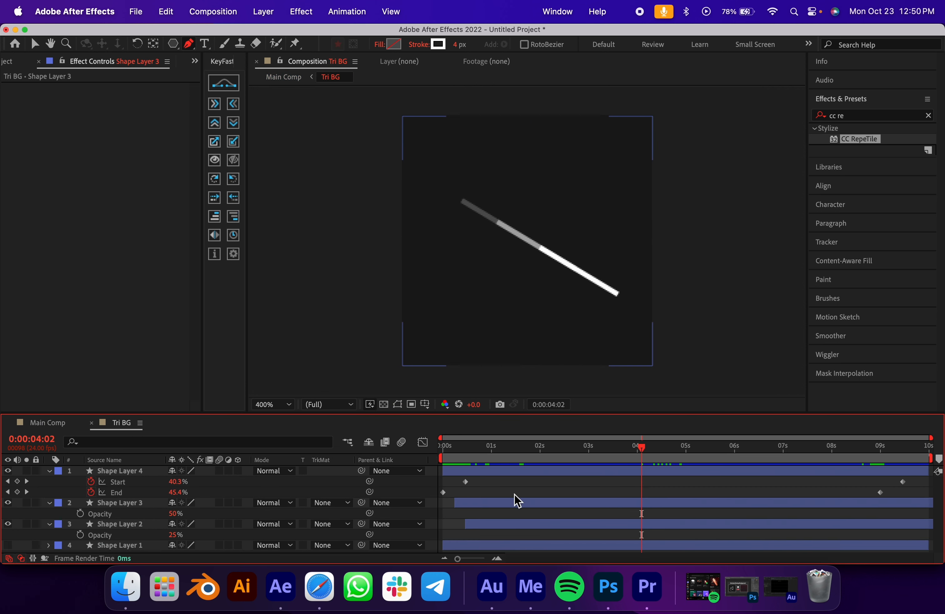
drag(502, 523, 522, 529)
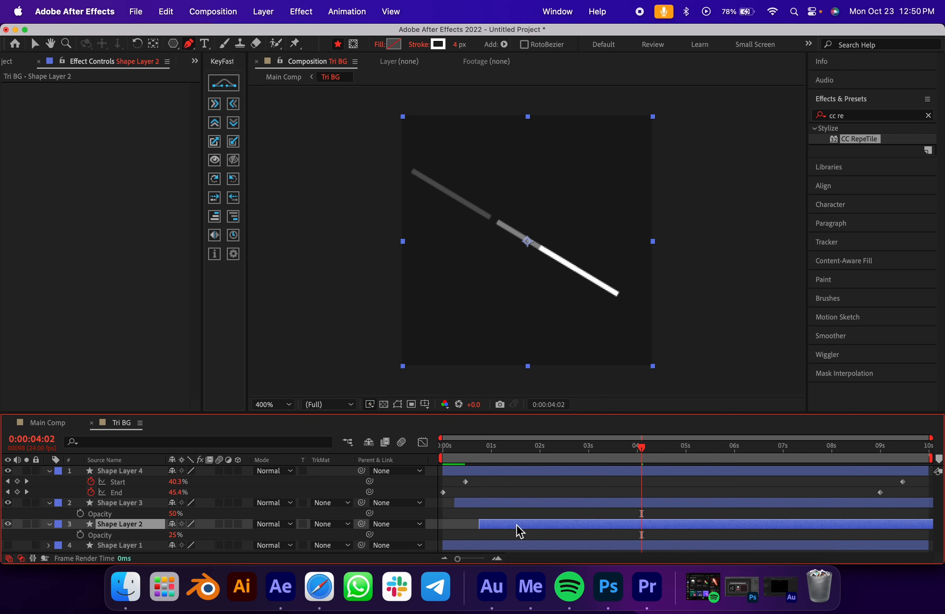
drag(500, 524, 502, 525)
drag(798, 459, 539, 468)
key(space)
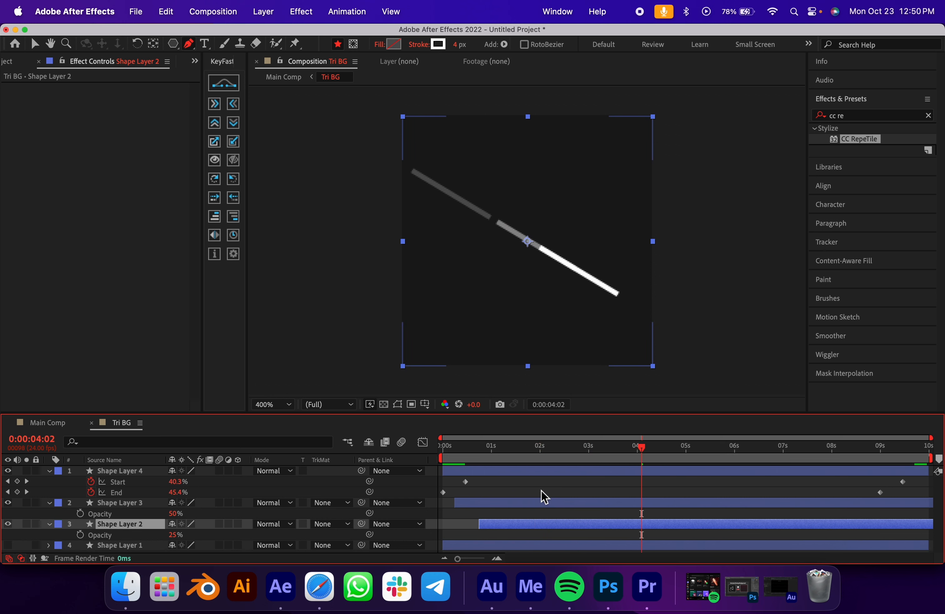
key(super+z)
key(Home)
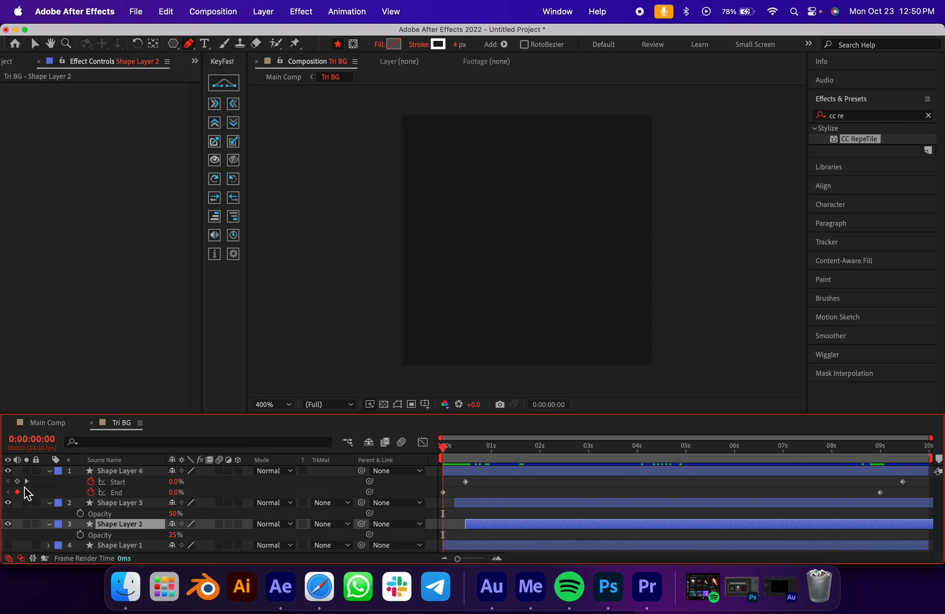
Check the opening frames of the tiled line pattern in Main Comp.
click(48, 422)
click(452, 449)
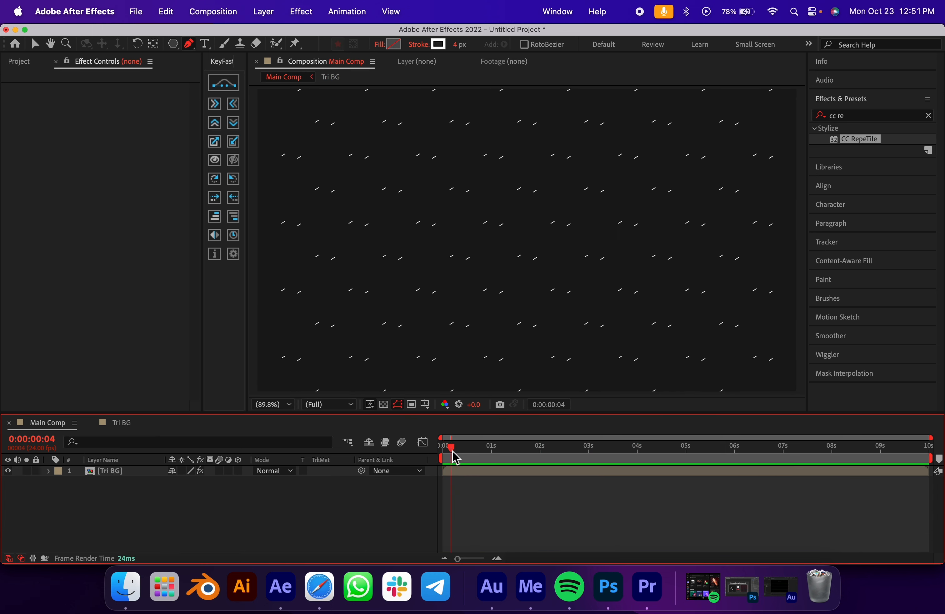
click(443, 448)
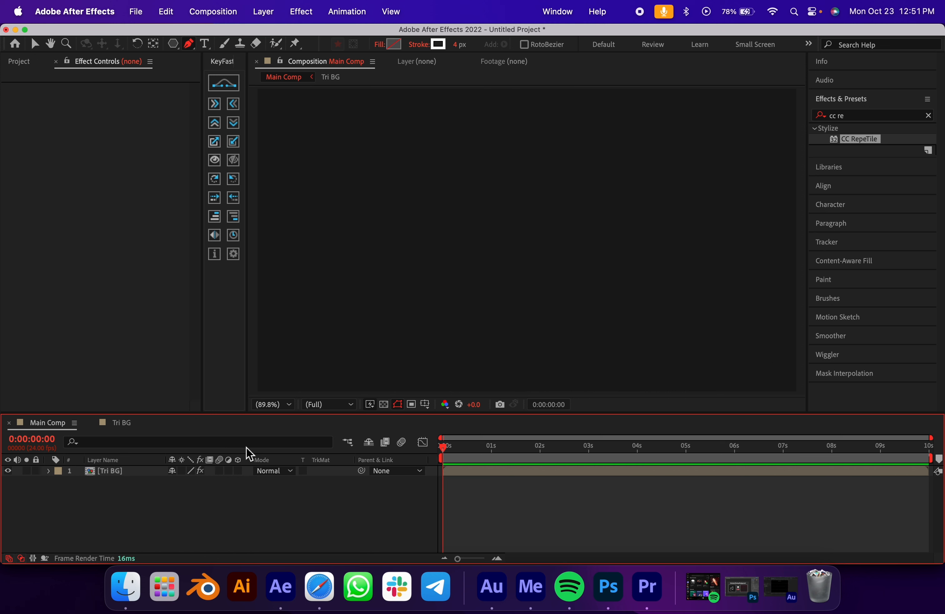
Make the triangle on Shape Layer 1 in Tri BG visible, collapse the layers, and preview the combined pattern in Main Comp.
click(116, 422)
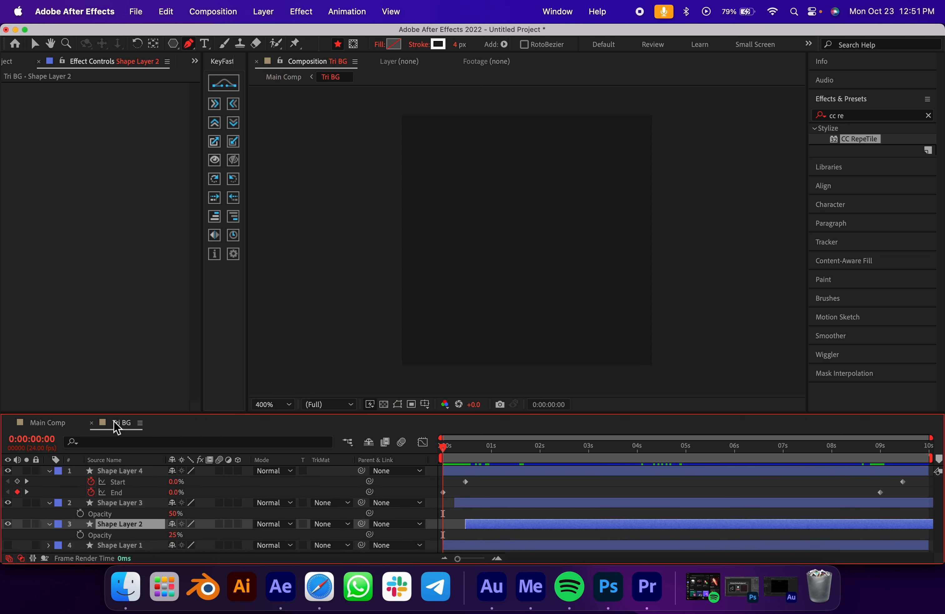
click(8, 544)
key(super+a)
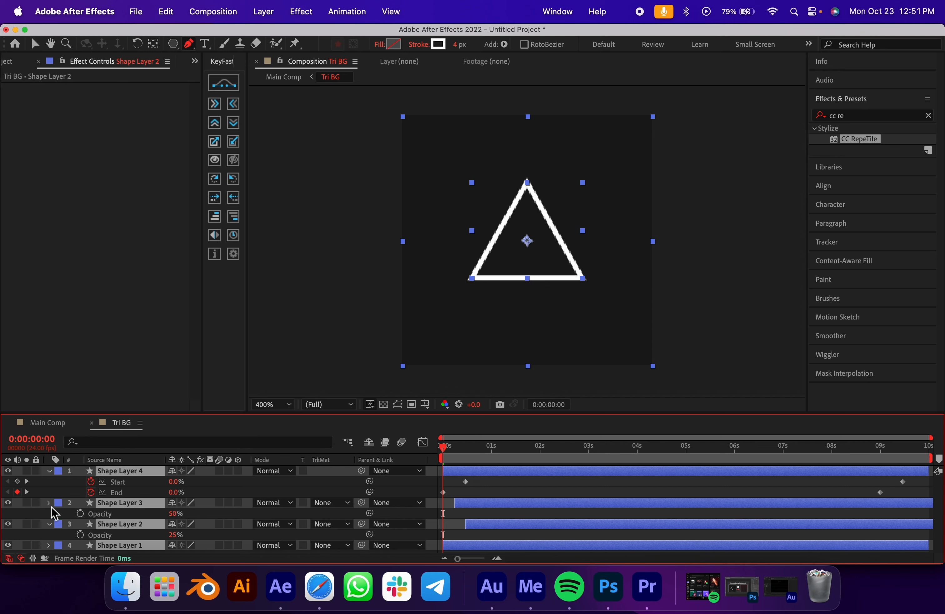
click(49, 502)
click(74, 527)
click(50, 424)
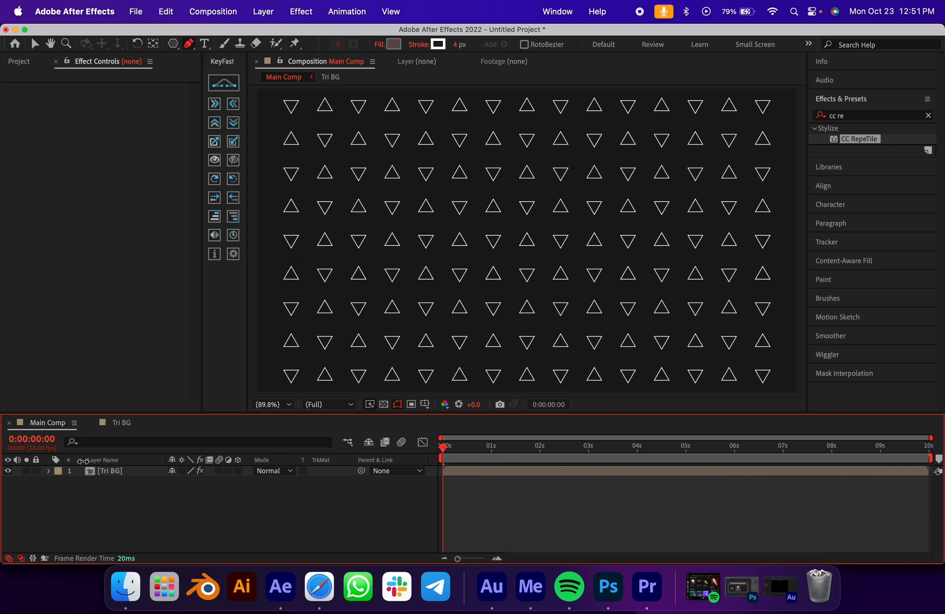
key(space)
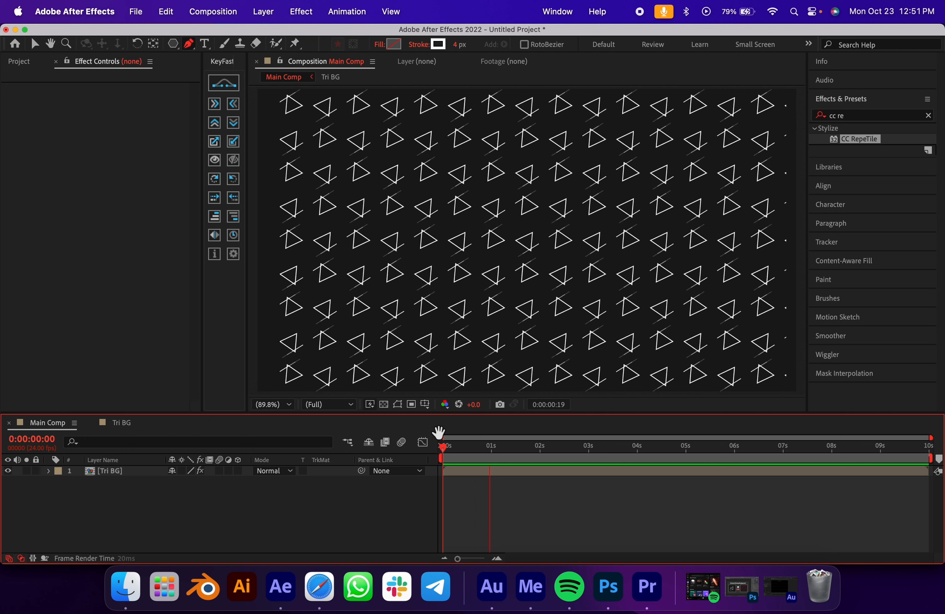
key(space)
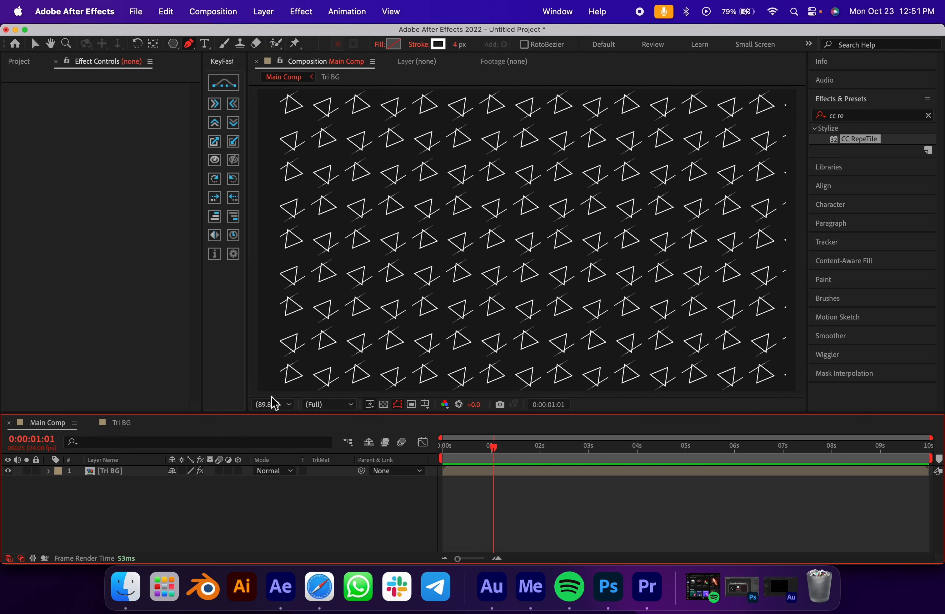
Create a comp-sized solid layer named BG in Main Comp.
scroll(447, 324, down, 1)
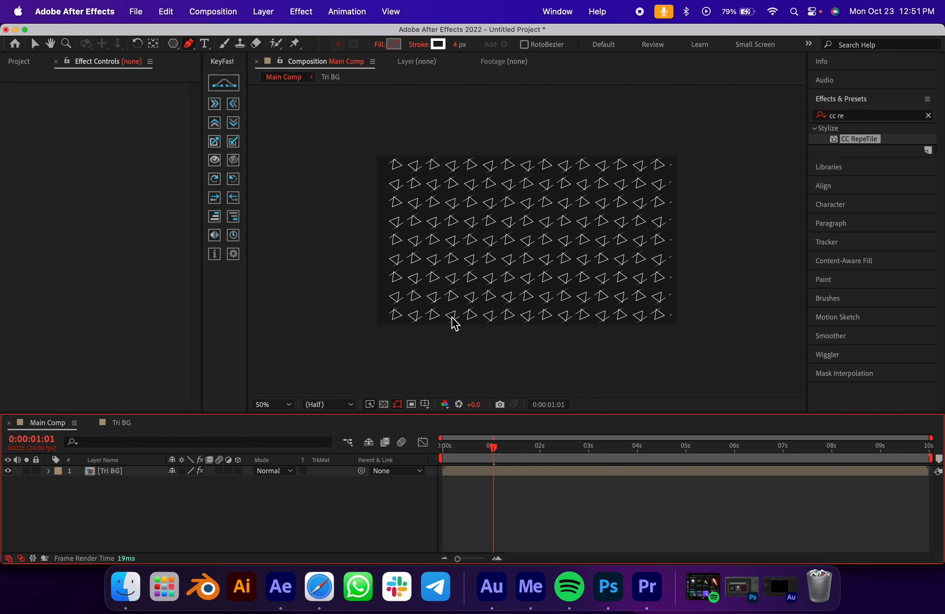
key(v)
click(263, 403)
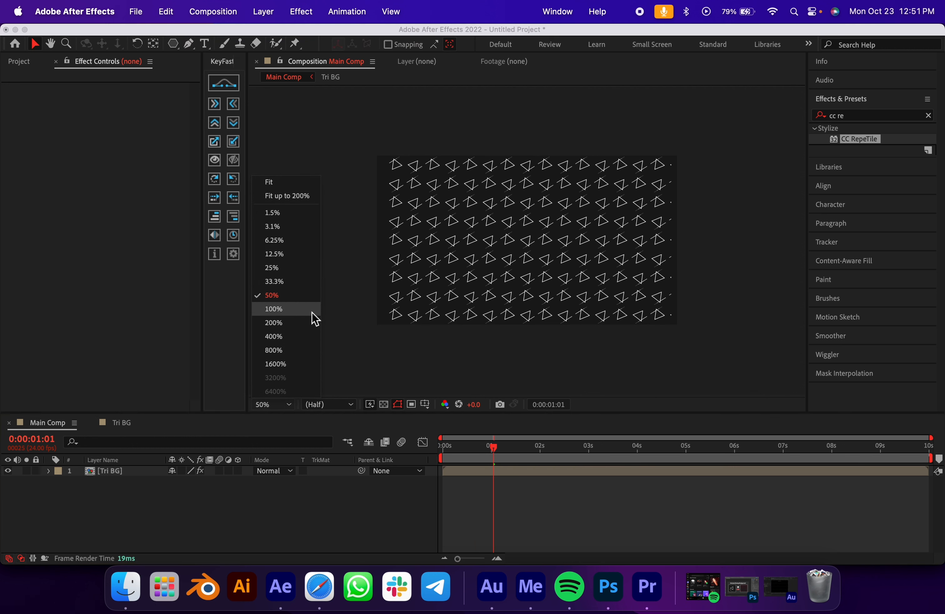
click(314, 197)
right_click(207, 493)
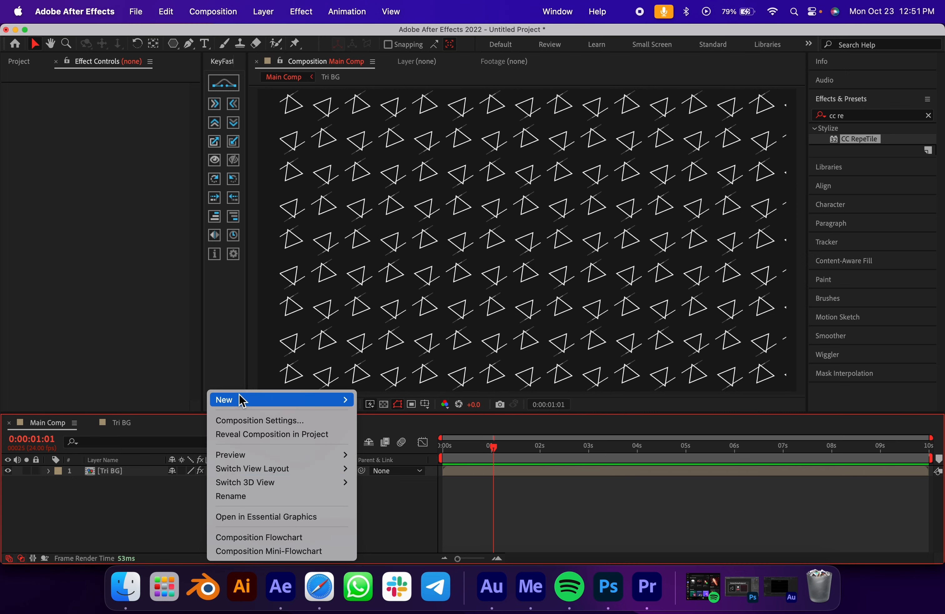
mouse_move(242, 399)
click(386, 436)
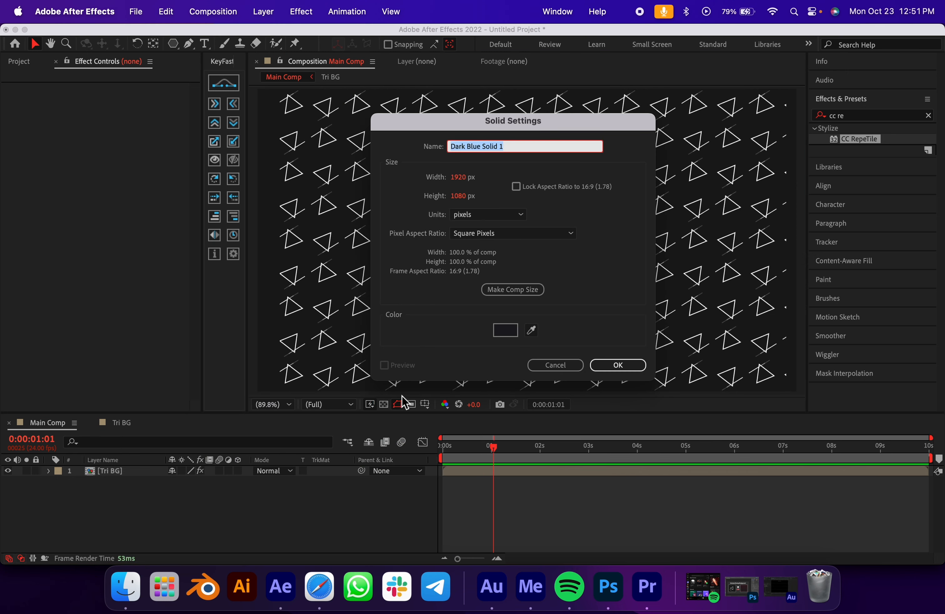
text(BG)
click(511, 290)
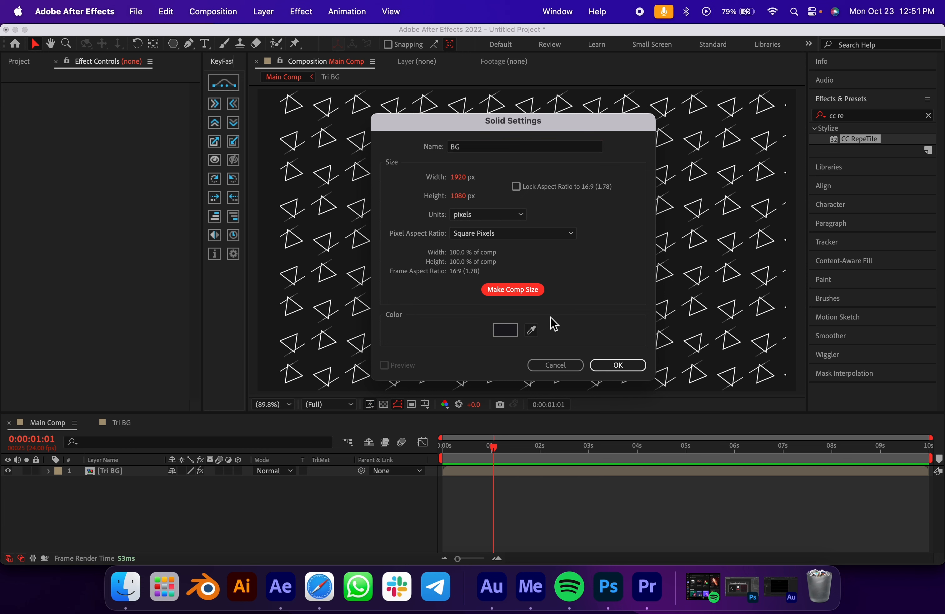
click(607, 366)
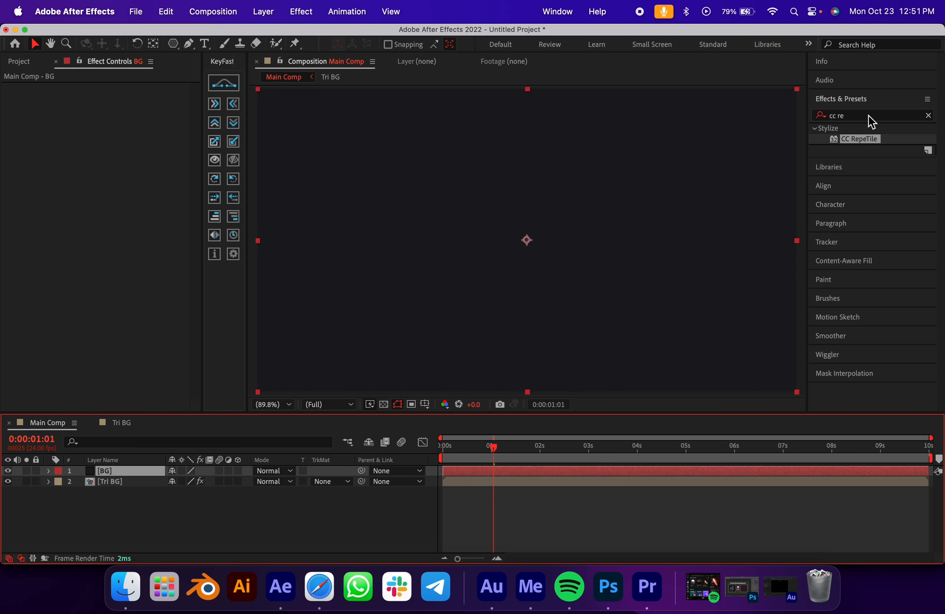
Apply the Fill effect to the BG solid and place that layer beneath Tri BG.
click(818, 115)
text(fill)
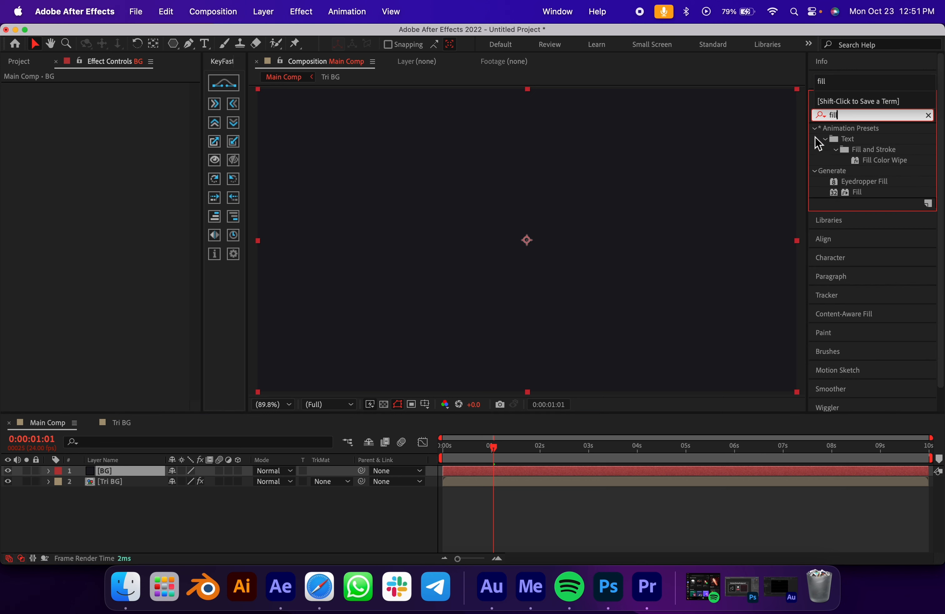
drag(856, 193, 115, 487)
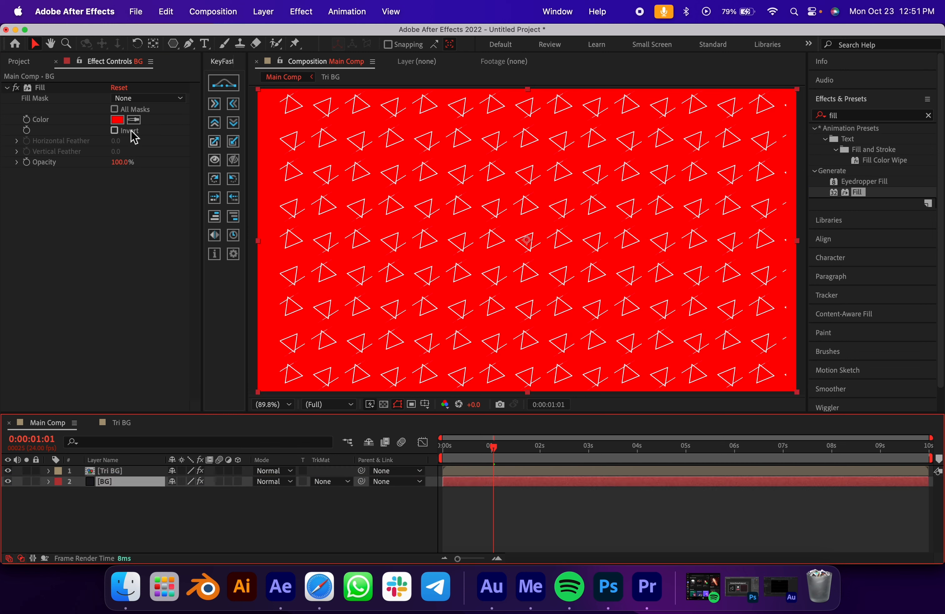
Set the BG solid's Fill color to a very dark blue-gray, about 1D1E24, and preview the pattern over it.
click(118, 120)
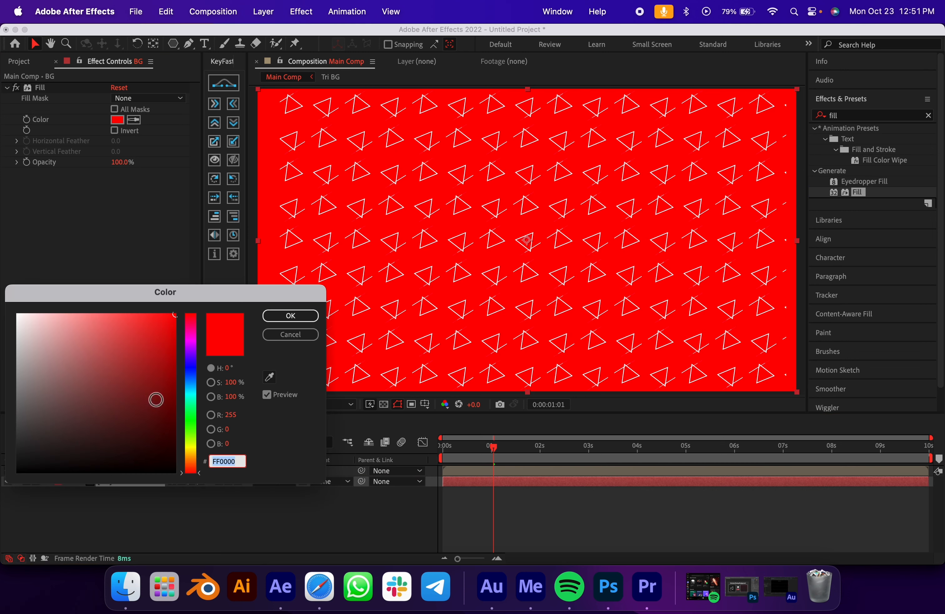
click(192, 371)
drag(67, 434, 43, 452)
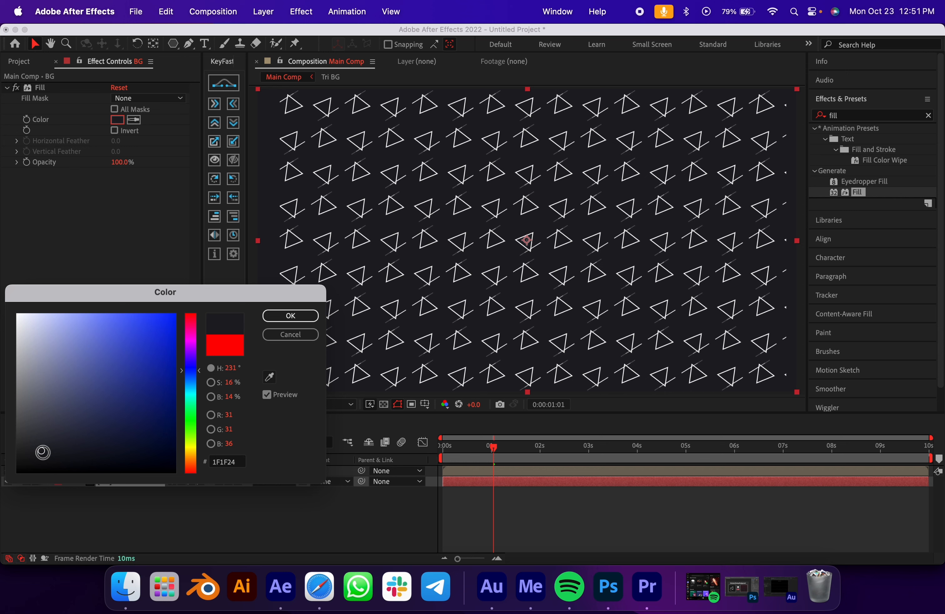
drag(42, 452, 47, 452)
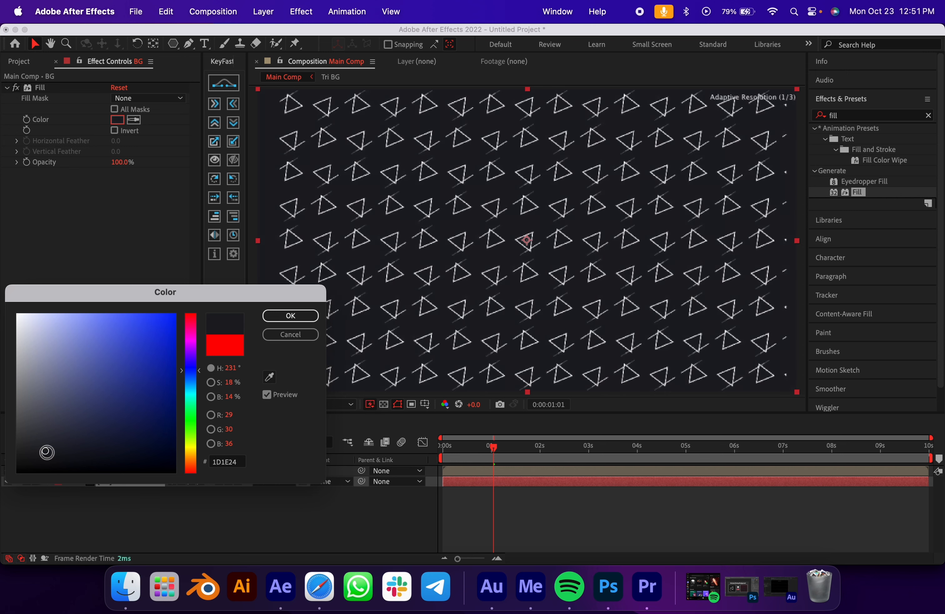
click(281, 320)
click(280, 523)
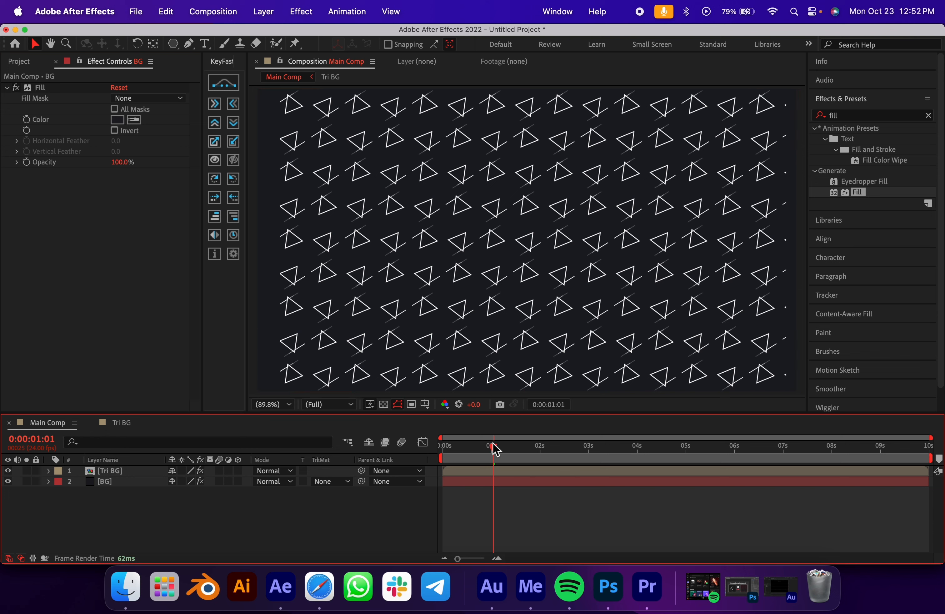
mouse_move(494, 446)
mouse_down()
mouse_move(442, 447)
mouse_move(503, 460)
mouse_up()
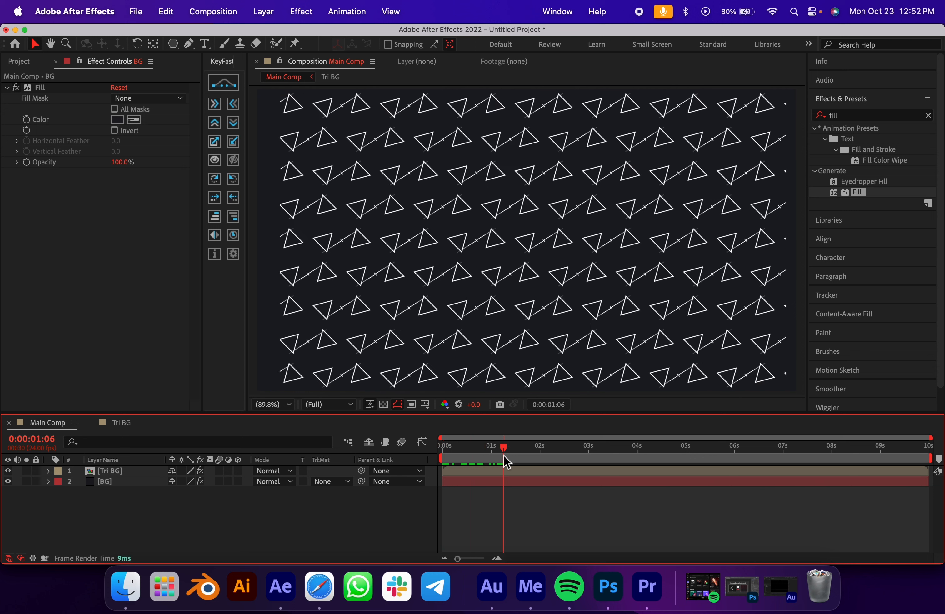
key(space)
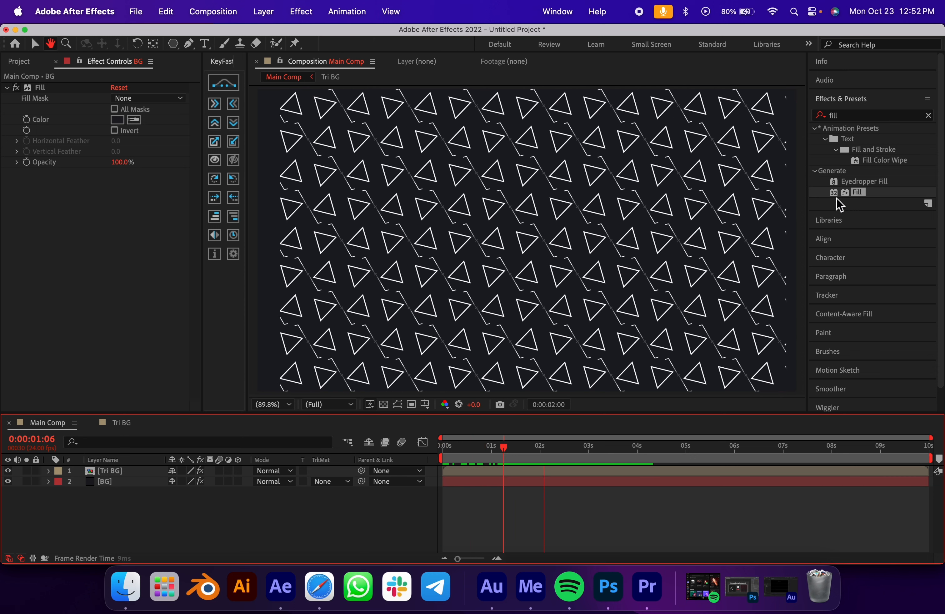
Color the Tri BG pattern dark red, D30000, with a Fill effect and preview the recolored animation.
click(860, 192)
drag(861, 190, 492, 470)
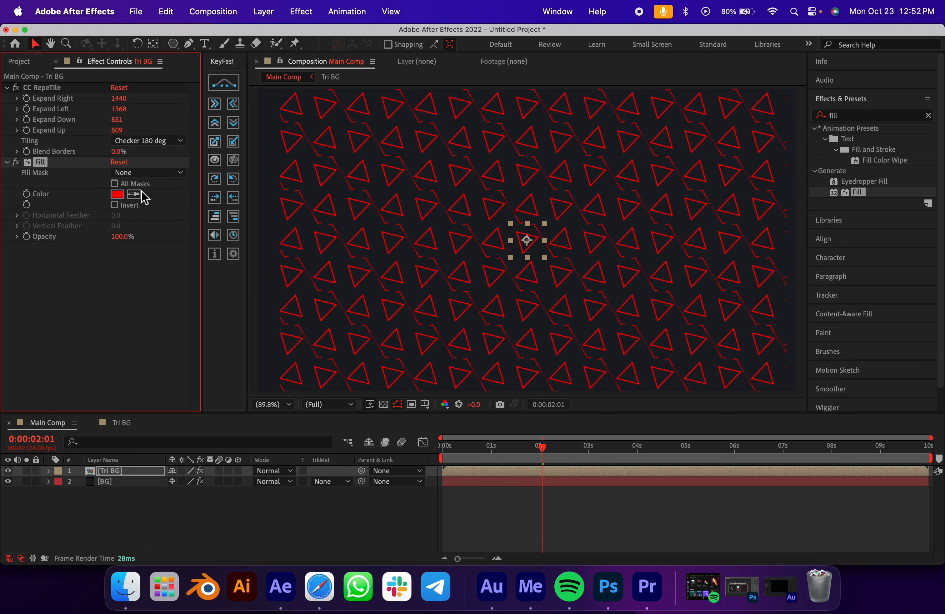
click(118, 194)
mouse_move(189, 299)
mouse_down()
mouse_move(202, 295)
mouse_move(192, 345)
mouse_up()
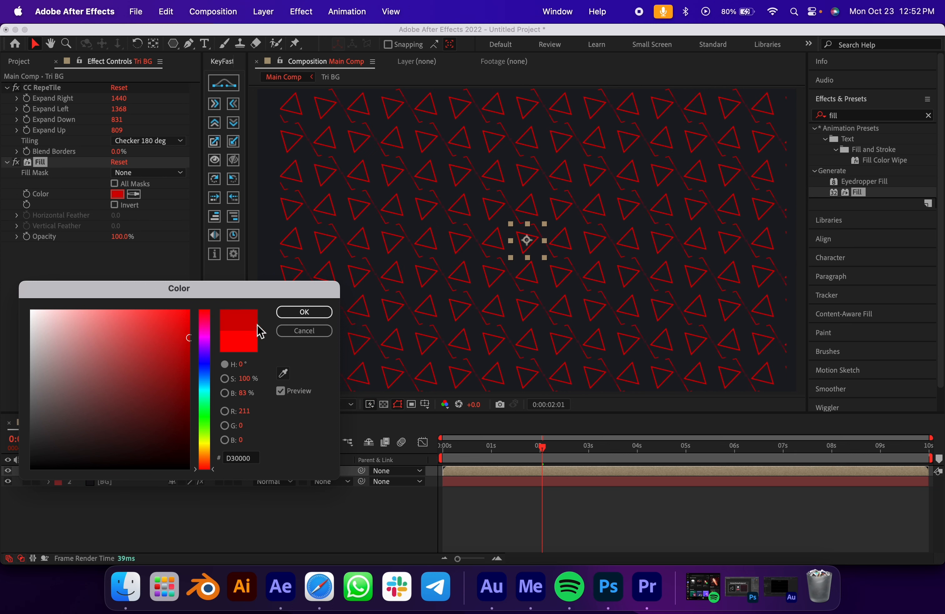
click(295, 314)
click(374, 518)
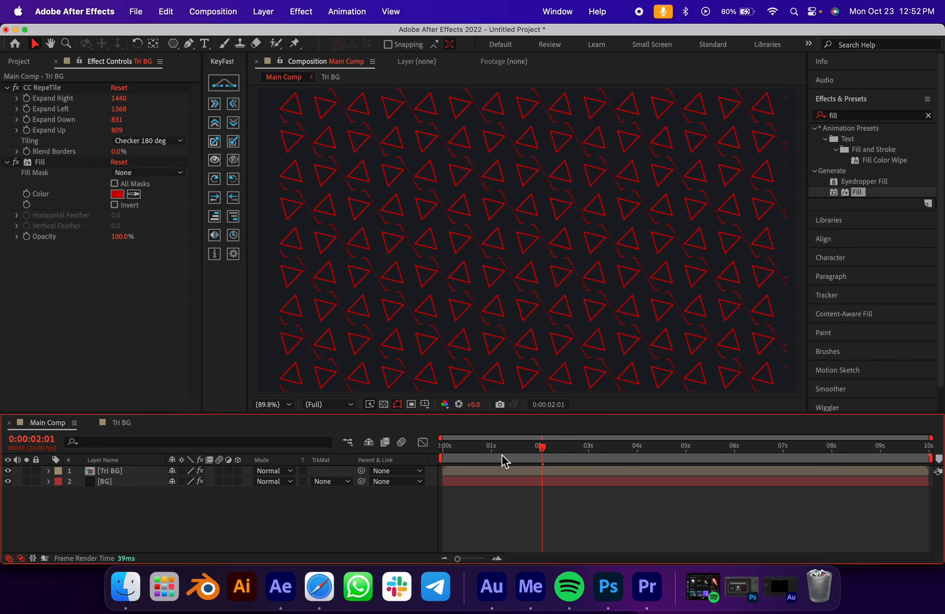
key(Home)
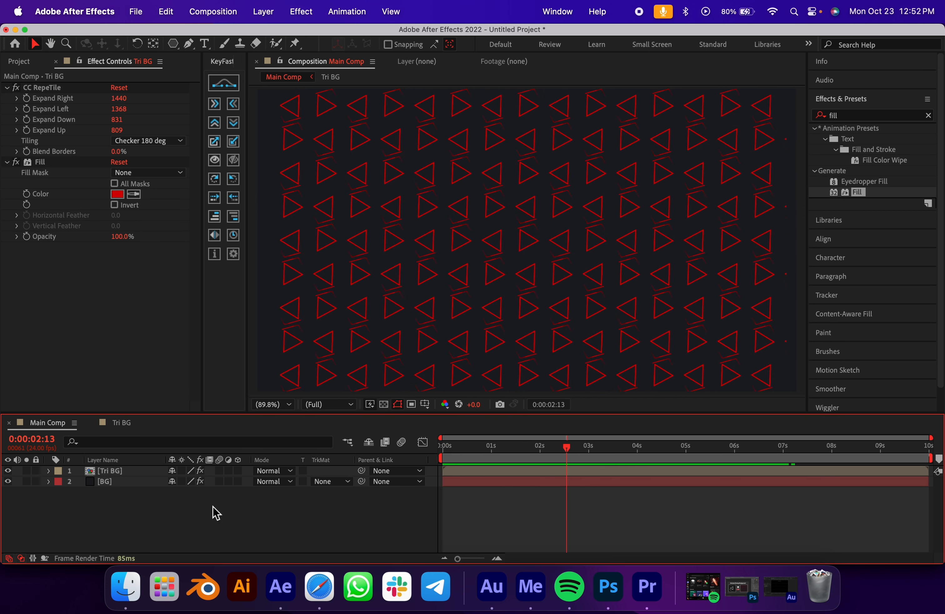
Turn the Tri BG layer in Main Comp into a 3D layer.
click(129, 473)
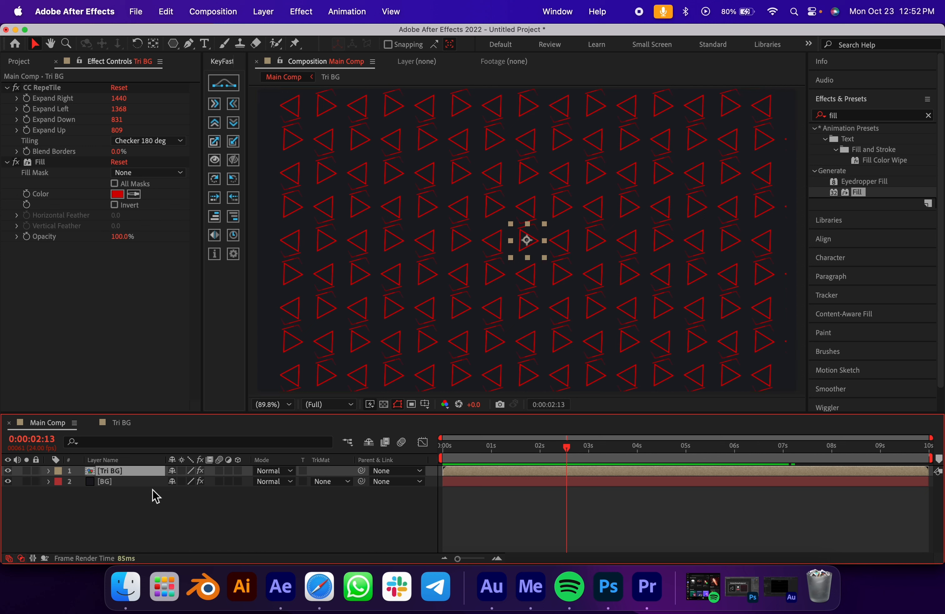
click(239, 470)
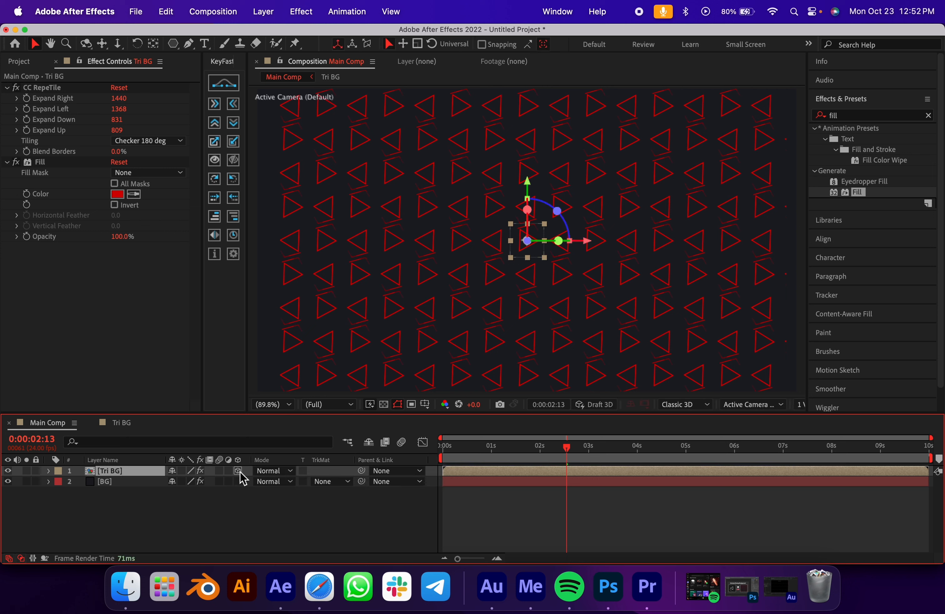
click(238, 471)
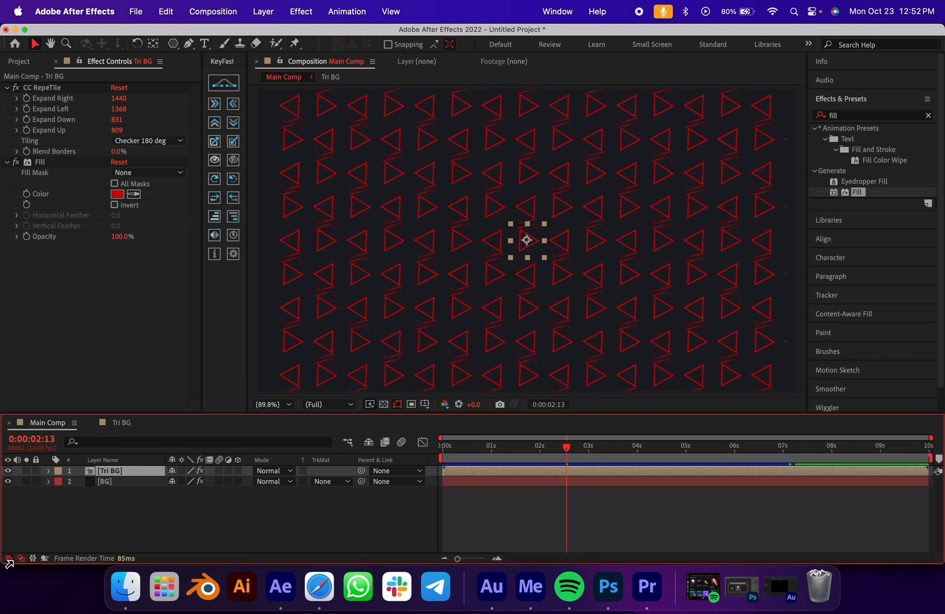
click(238, 470)
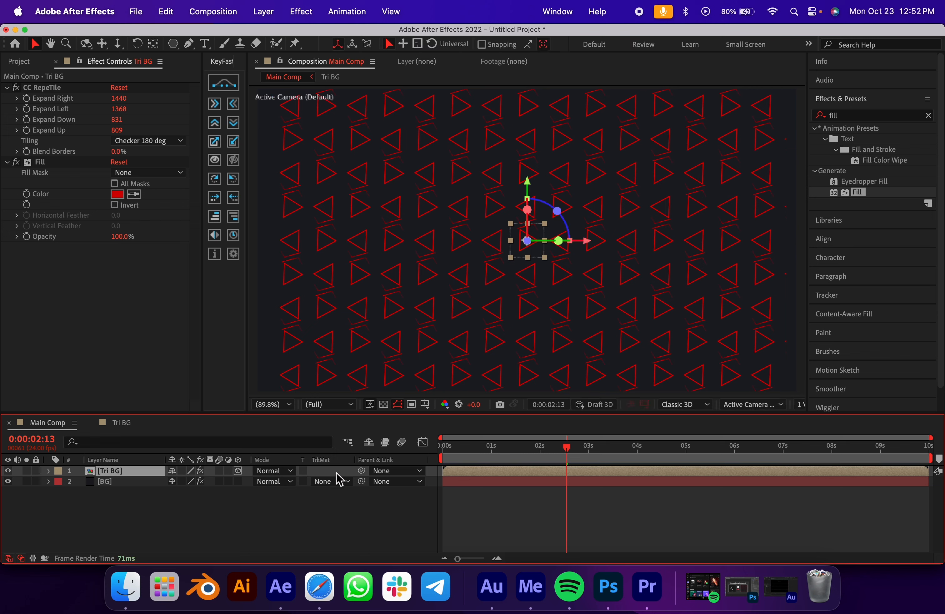
Tilt the Tri BG layer into a floor plane with an X orientation of 283.3° and scale it to 125%.
drag(502, 454, 462, 456)
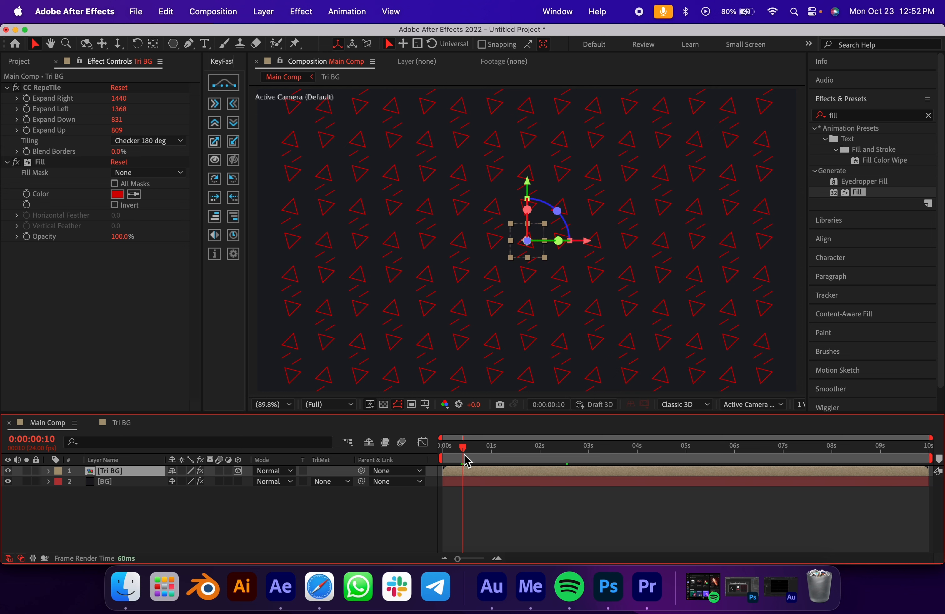
key(r)
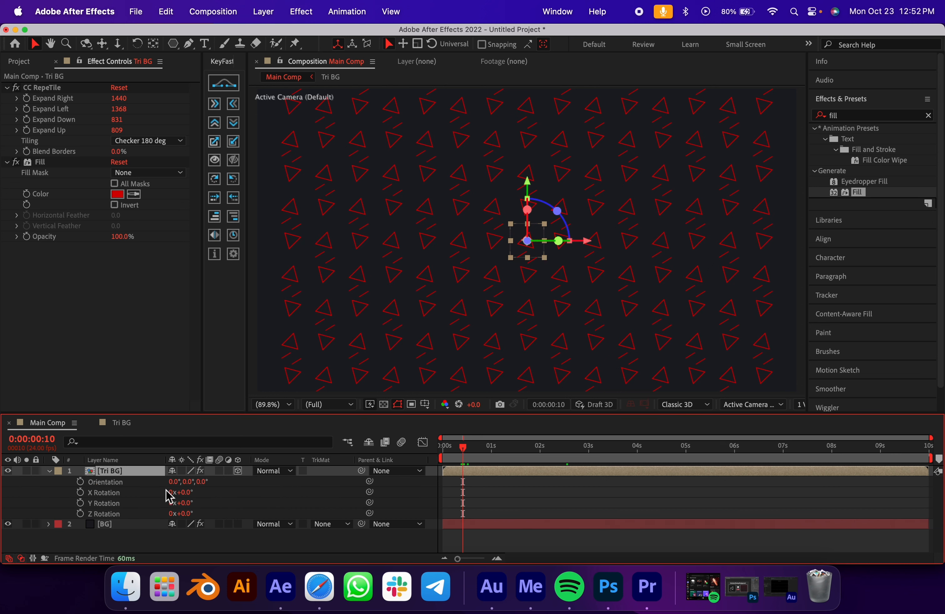
drag(174, 484, 144, 491)
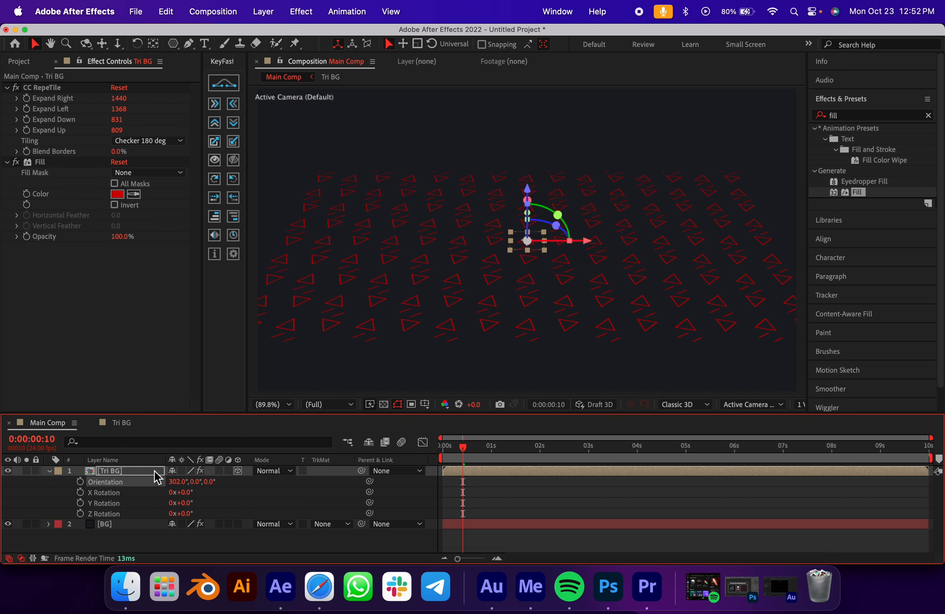
key(shift+s)
drag(187, 485, 312, 491)
key(super+z)
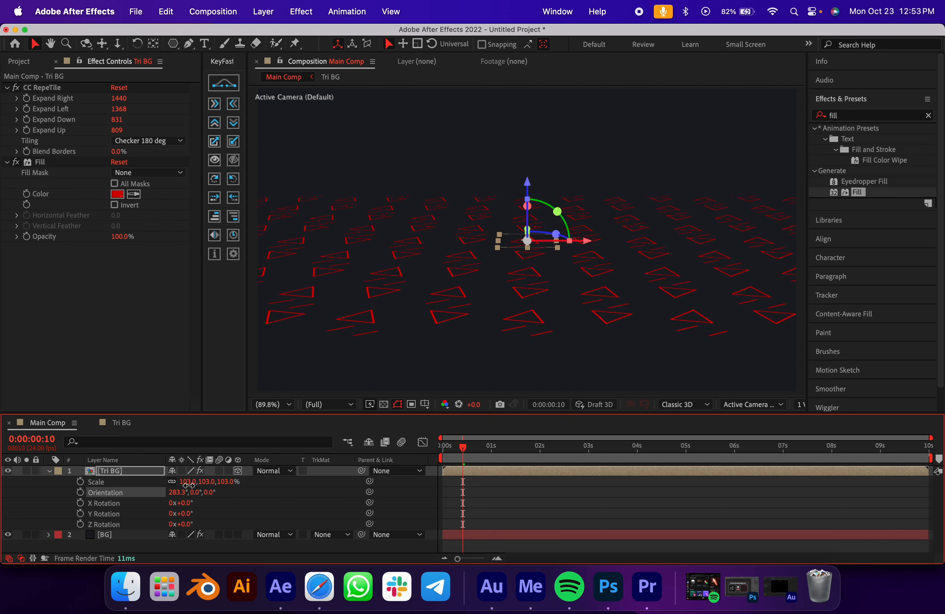
drag(191, 482, 203, 487)
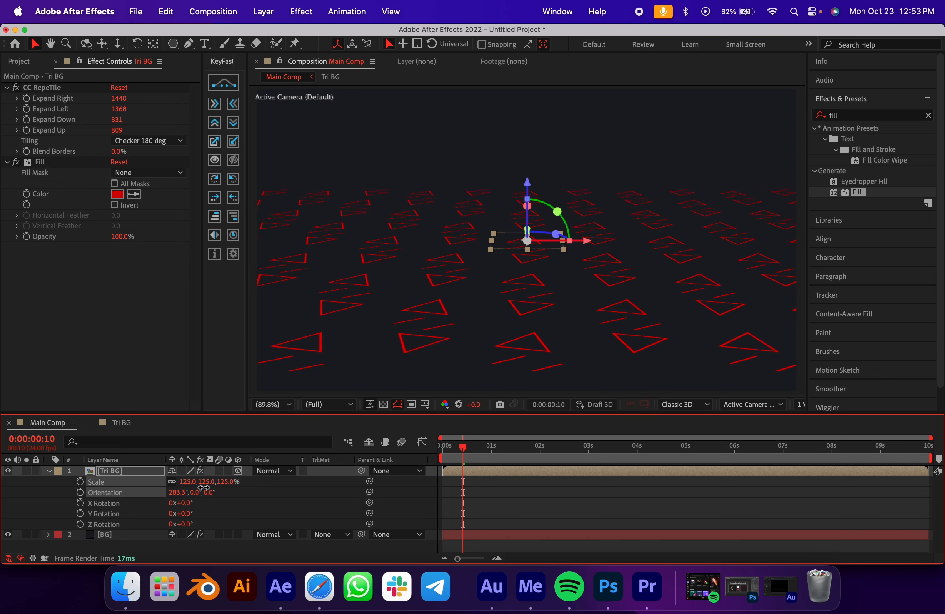
drag(491, 452, 616, 466)
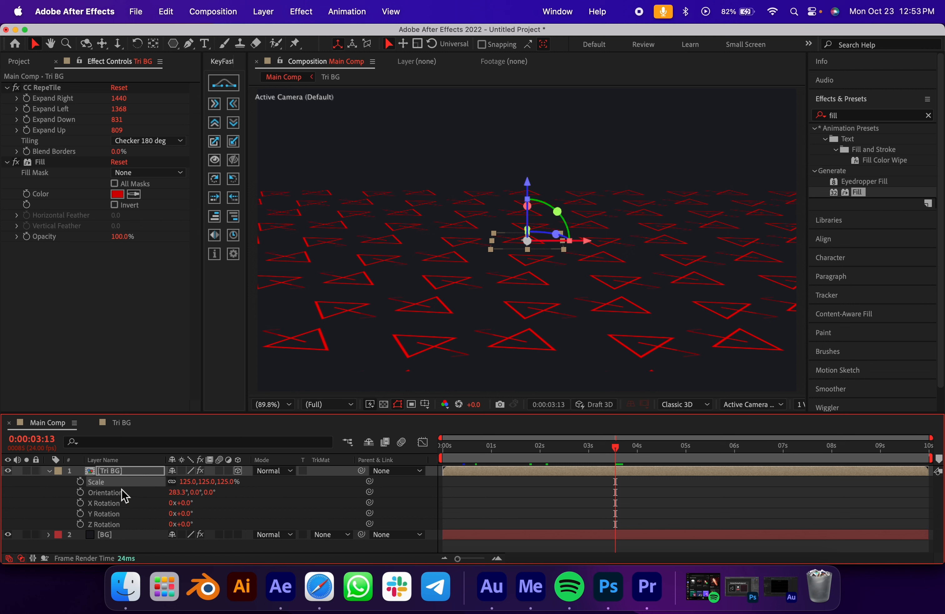
Try raising CC RepeTile's Expand Right on Tri BG to 1472, and undo the change.
click(45, 505)
click(107, 472)
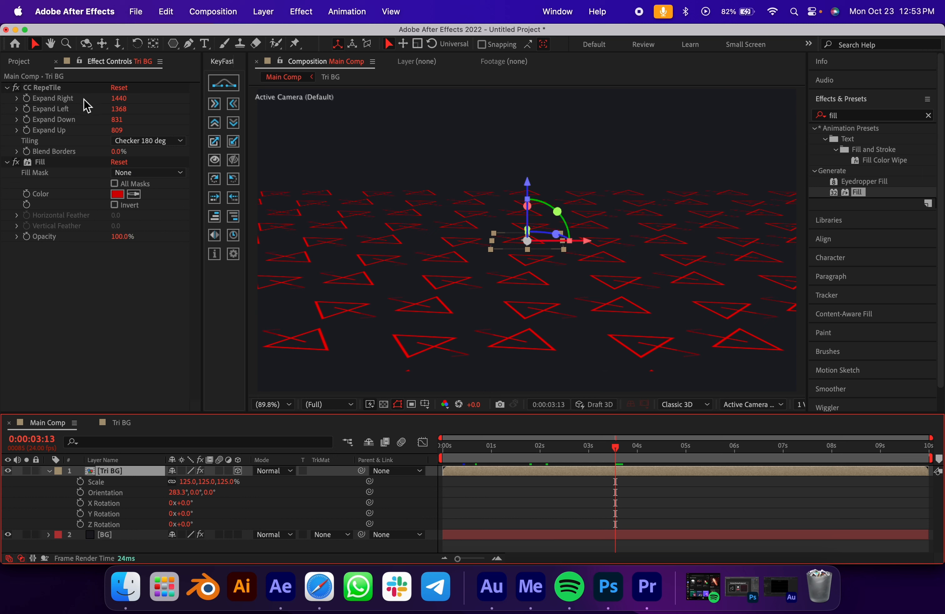
drag(111, 104, 139, 104)
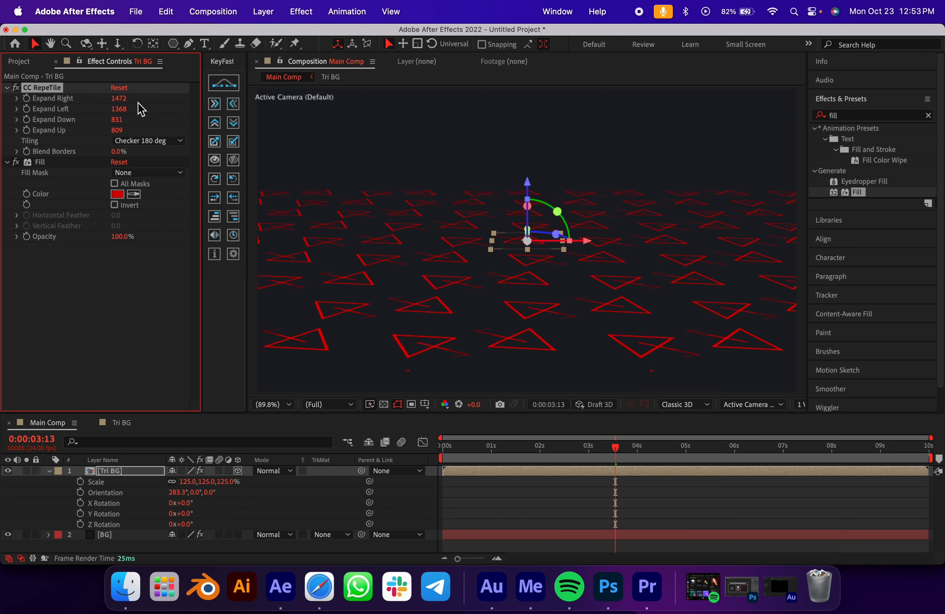
key(super+z)
key(super+shift+z)
key(super+z)
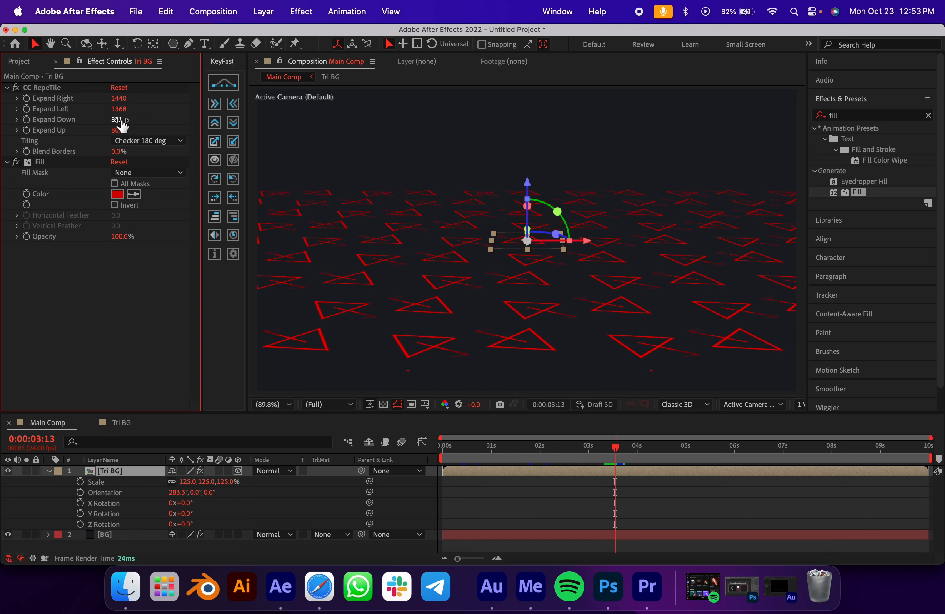
Extend the tiled floor on Tri BG by setting CC RepeTile's Expand Down to 956 and Expand Up to 3497.
drag(117, 119, 207, 128)
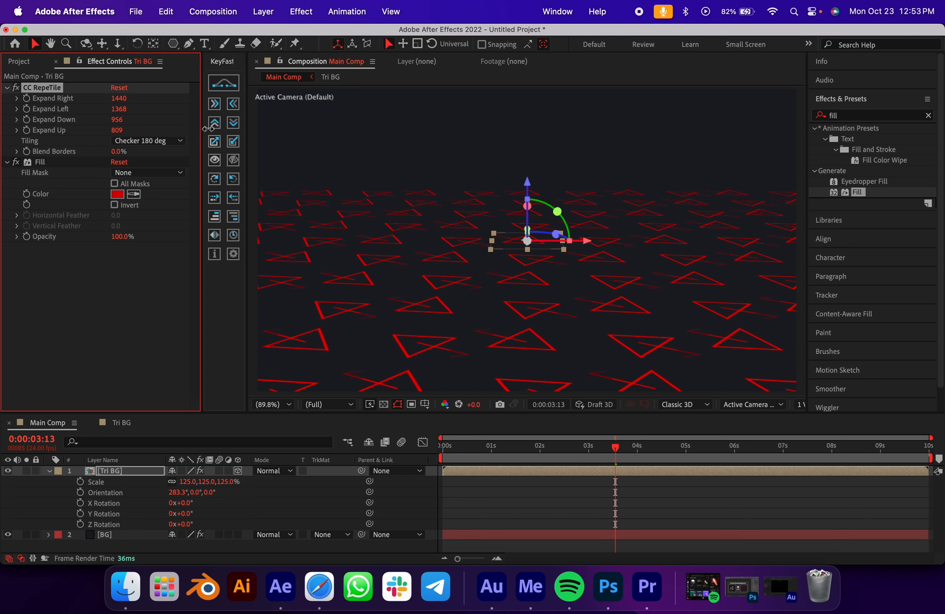
drag(119, 130, 868, 96)
drag(129, 131, 864, 76)
Preview the tilted red floor pattern in Main Comp from the first frame and collapse the Tri BG layer's properties.
drag(526, 444, 411, 479)
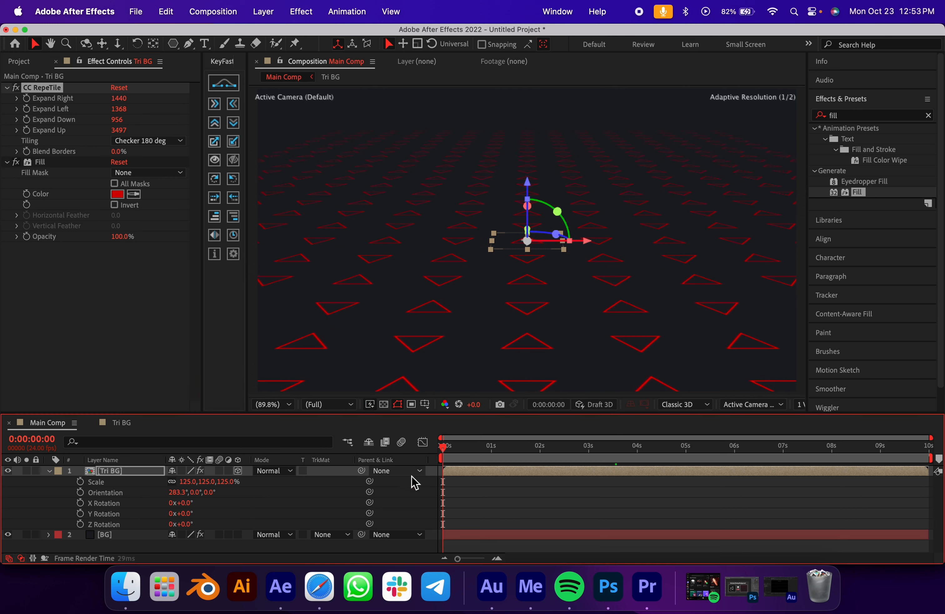
key(space)
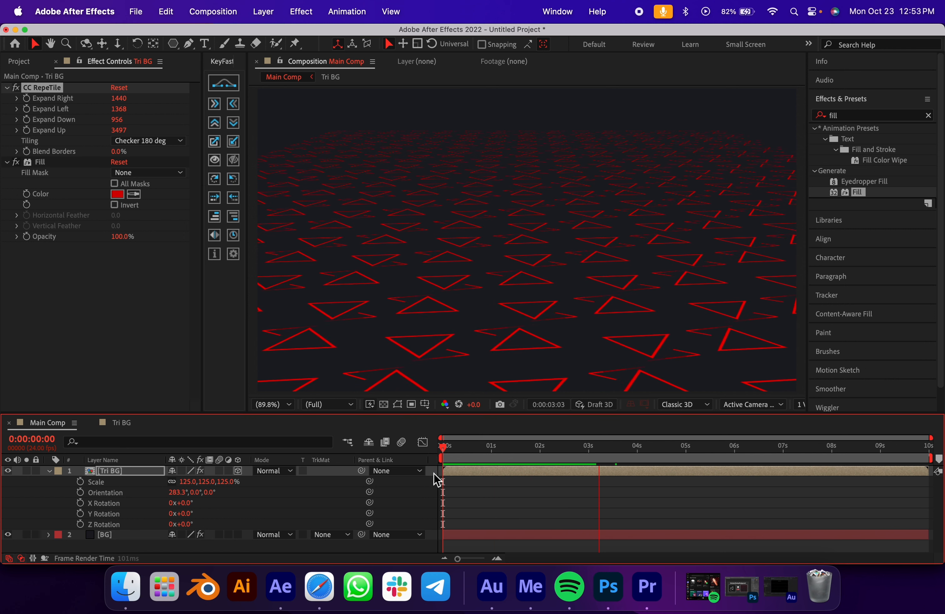
key(space)
click(50, 470)
click(484, 505)
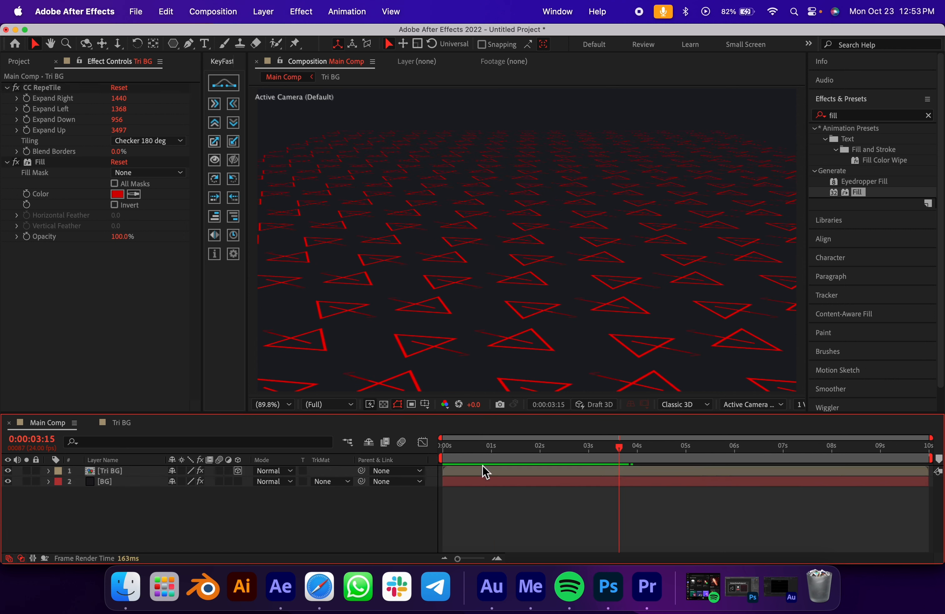
Add a new adjustment layer above Tri BG in Main Comp, with the playhead at the first frame.
key(Home)
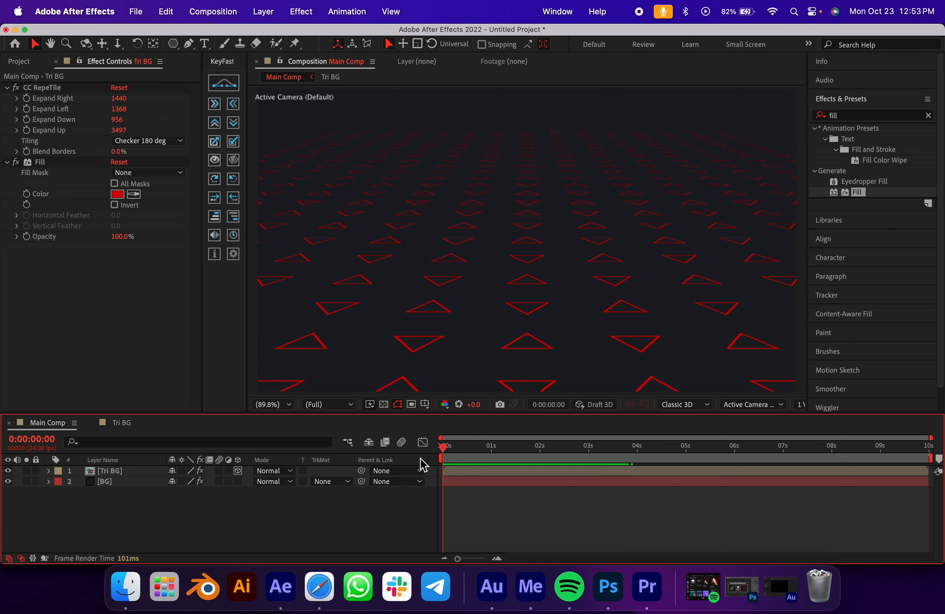
right_click(297, 505)
mouse_move(311, 400)
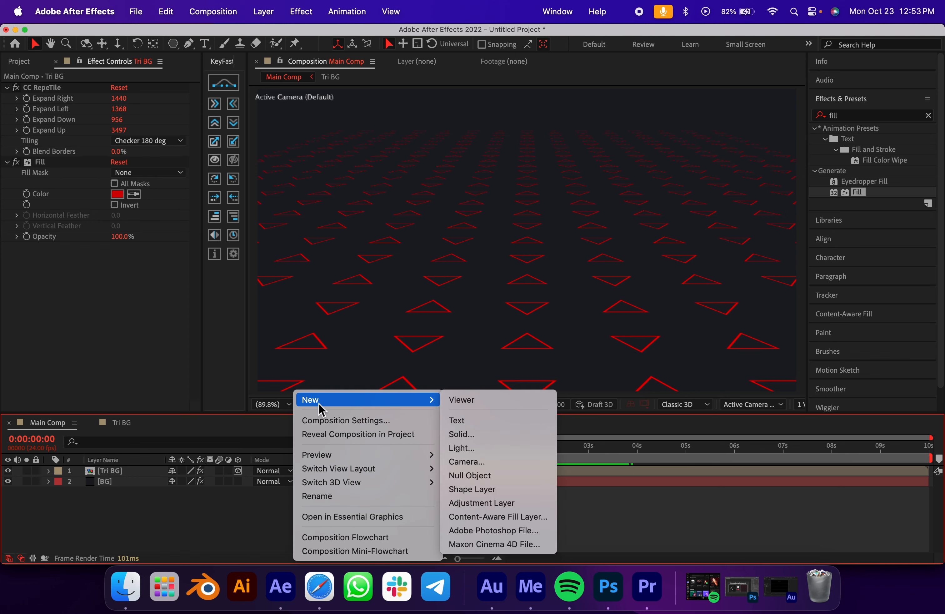
click(484, 502)
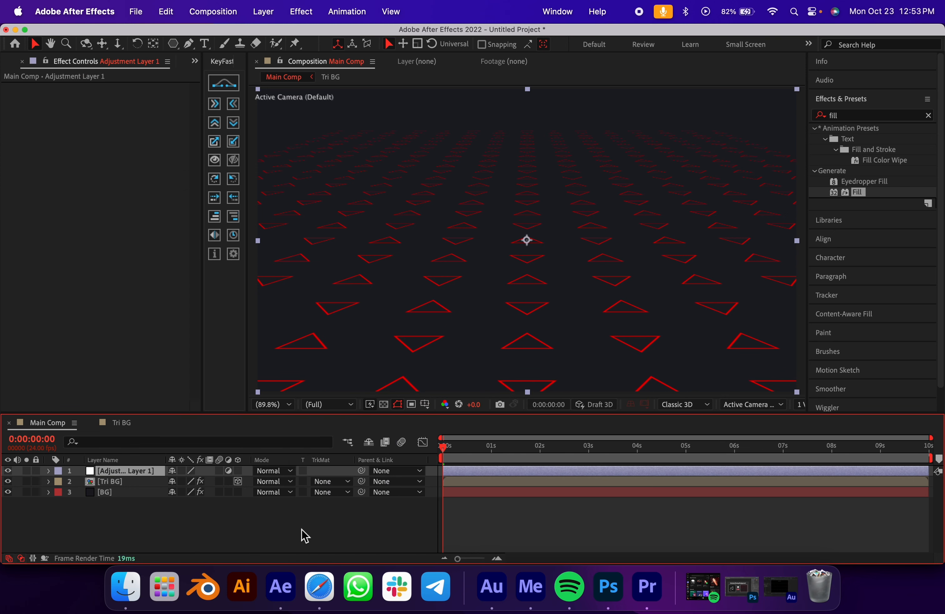
Find the Camera Lens Blur effect and apply it to the adjustment layer.
click(854, 116)
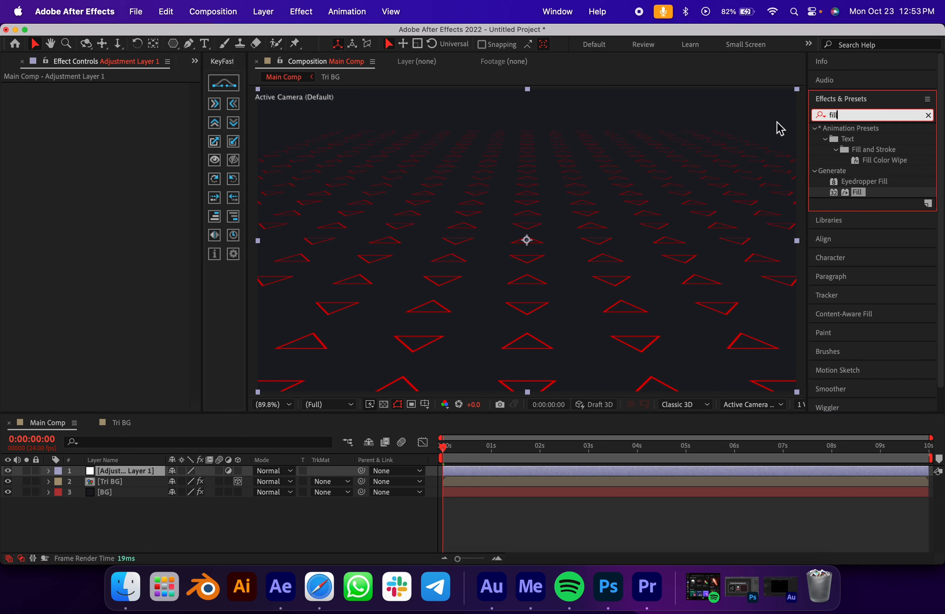
key(super+a)
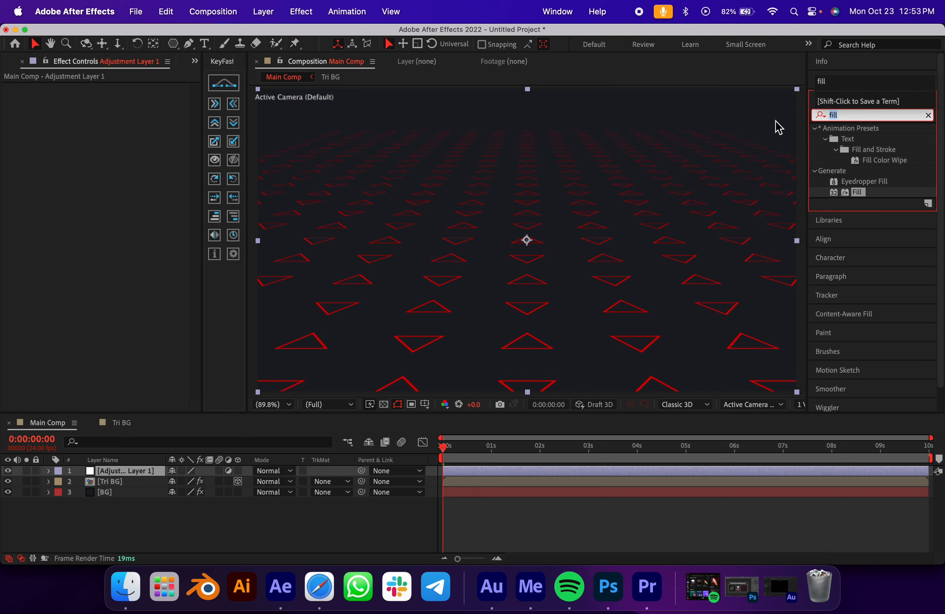
text(len)
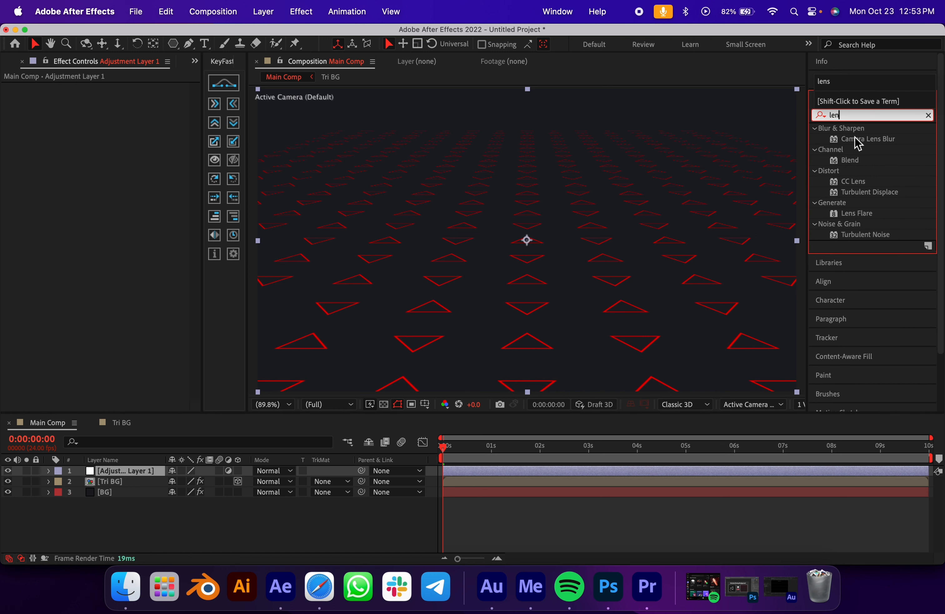
drag(856, 140, 480, 472)
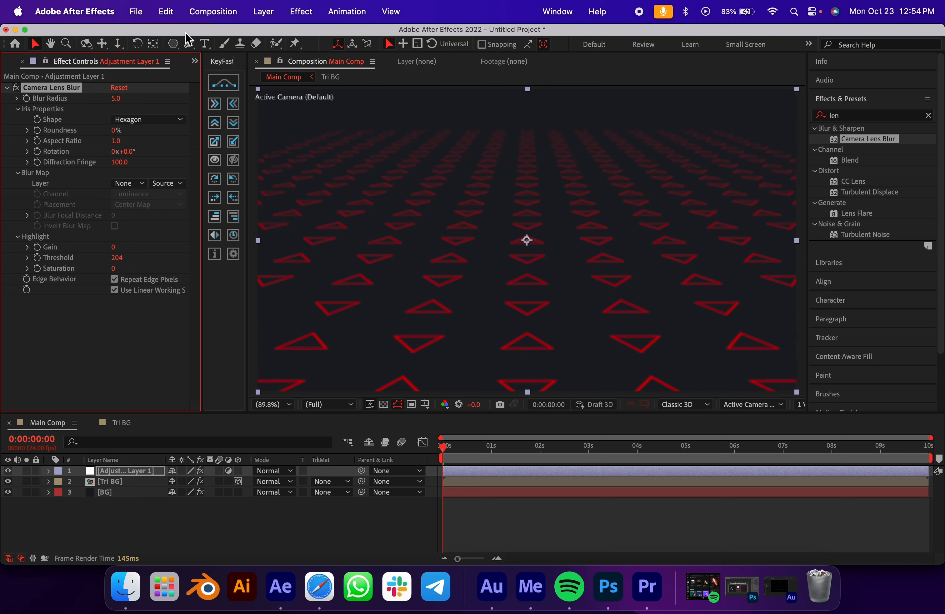
Draw a wide elliptical mask around the near part of the floor on the adjustment layer and invert it.
click(173, 43)
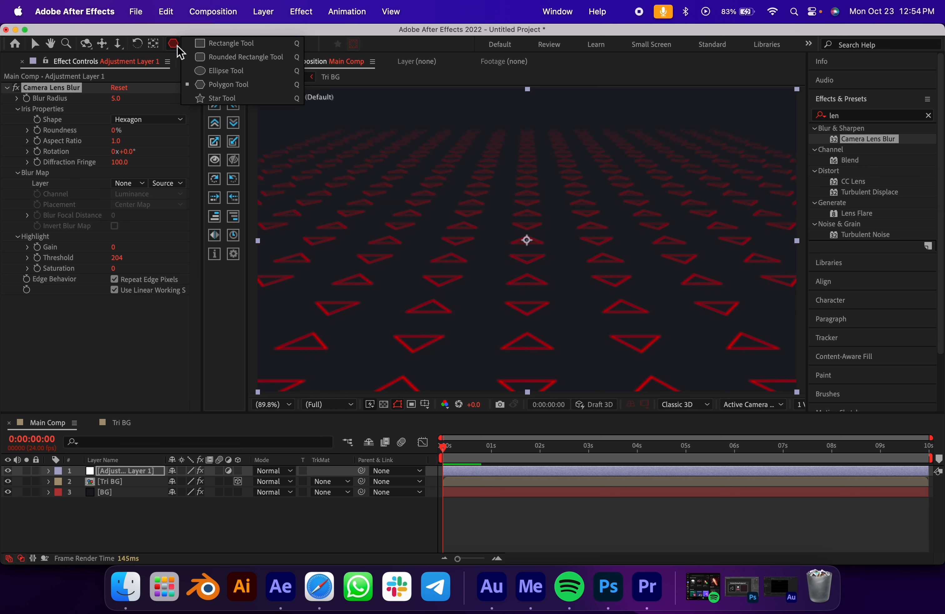
click(236, 73)
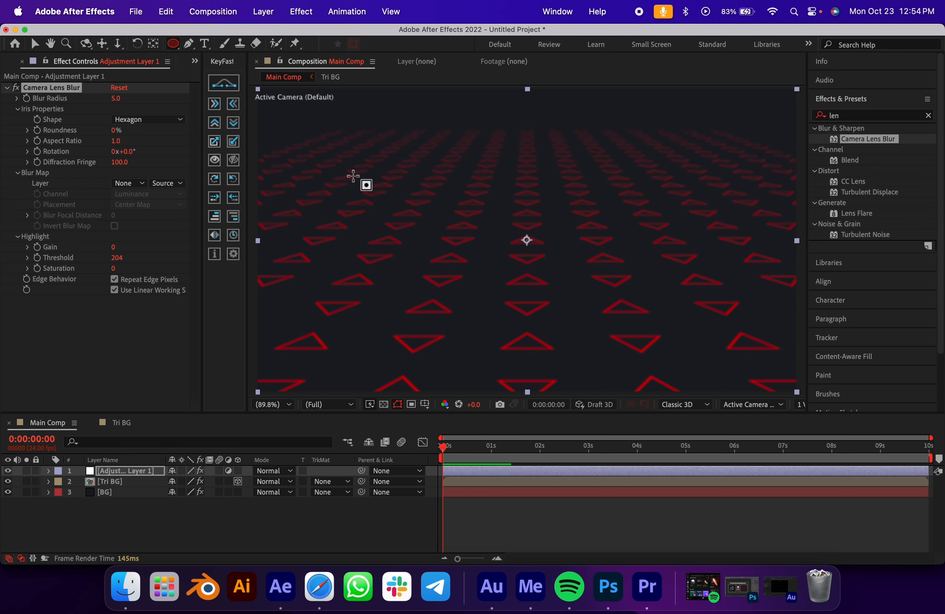
key(comma)
key(comma)
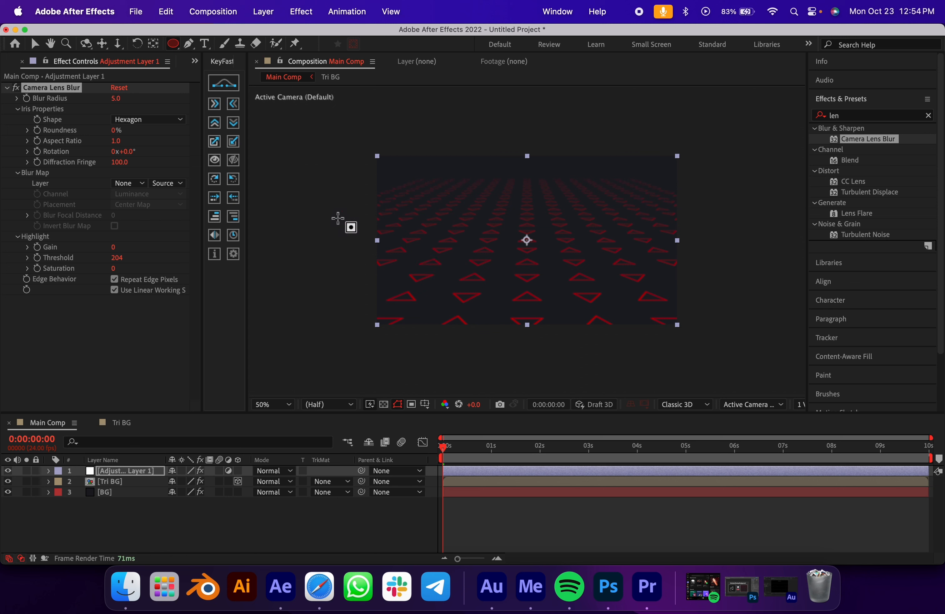
drag(337, 217, 713, 353)
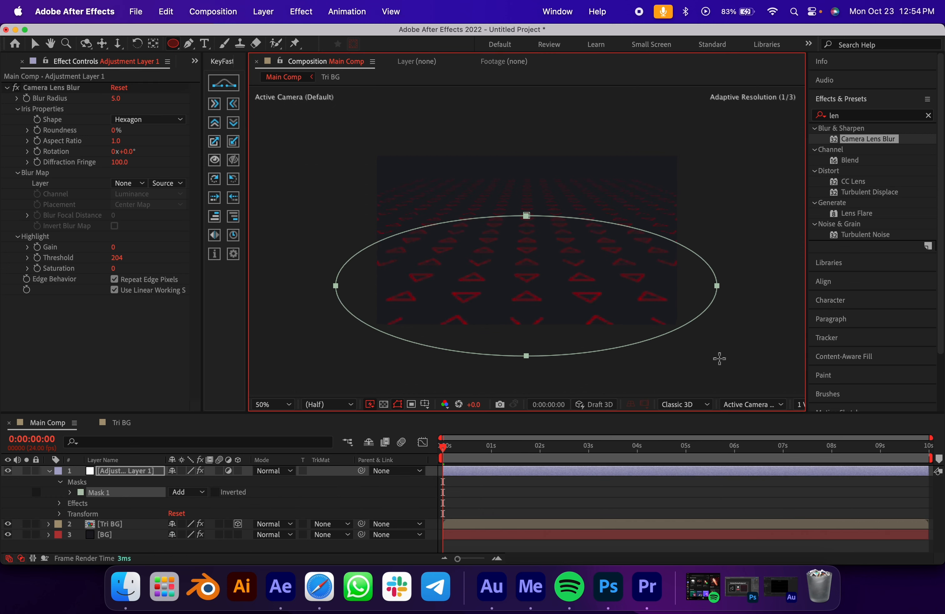
key(period)
key(period)
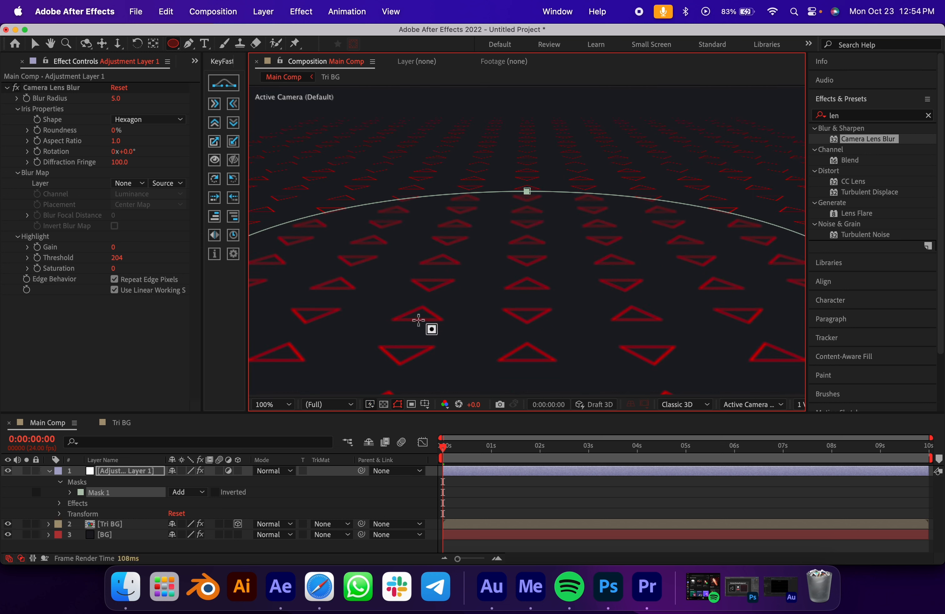
click(216, 494)
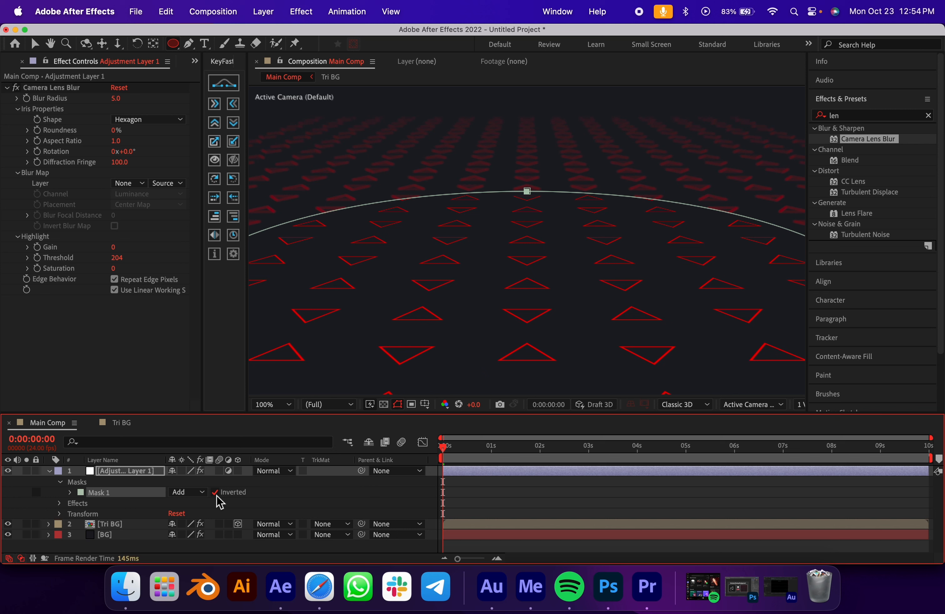
click(510, 512)
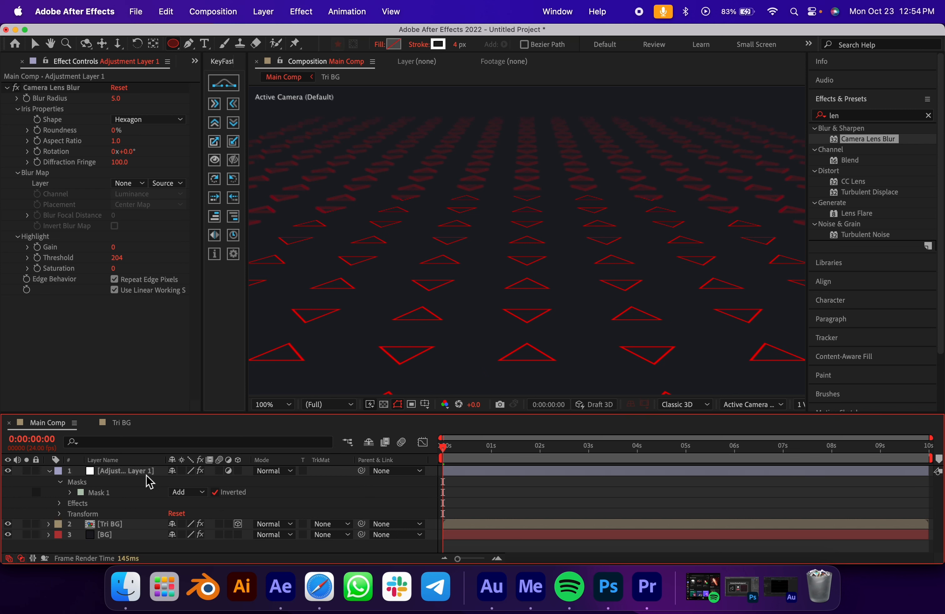
Set the Mask Feather of the adjustment layer's elliptical mask to 193 pixels.
click(130, 475)
click(70, 492)
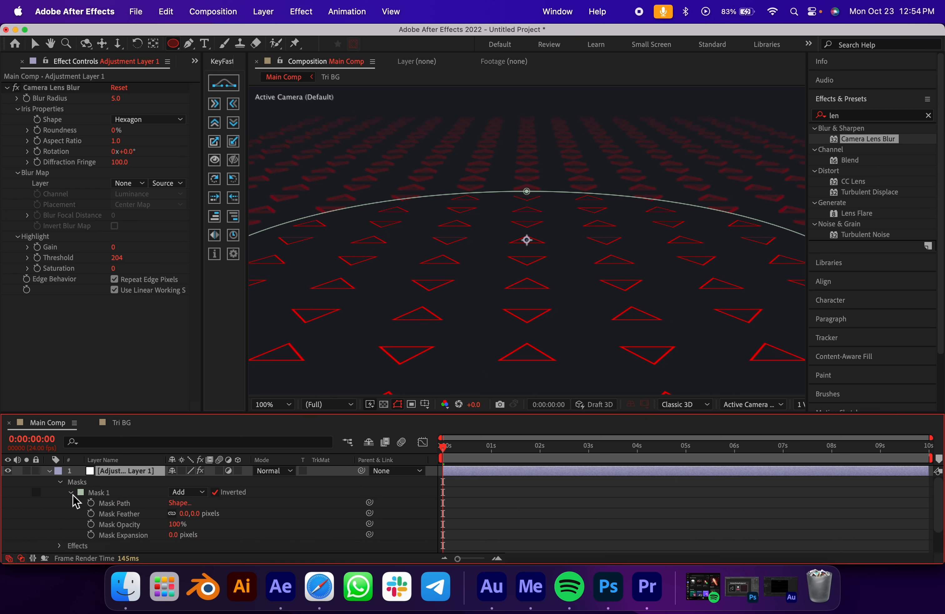
scroll(66, 516, down, 1)
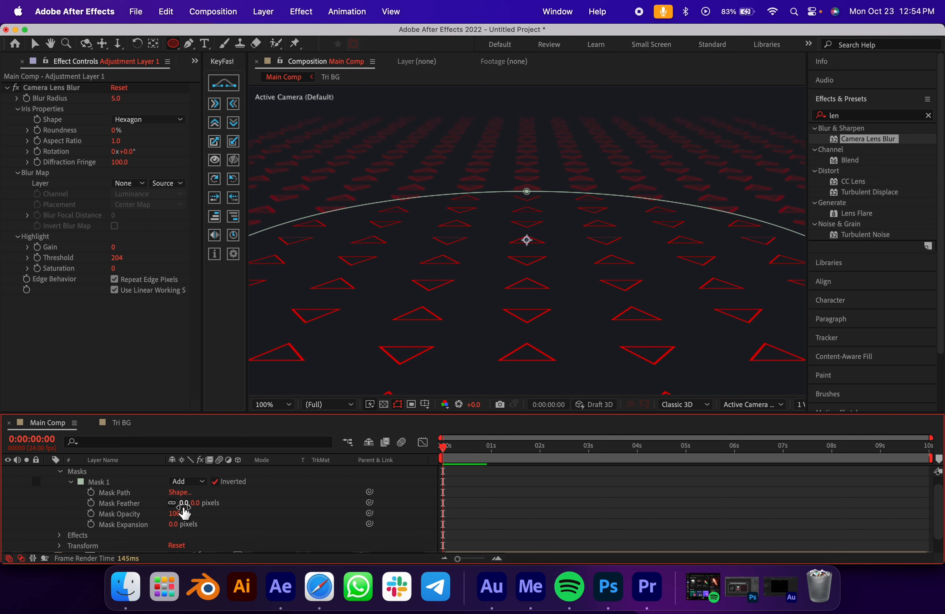
drag(184, 508, 201, 509)
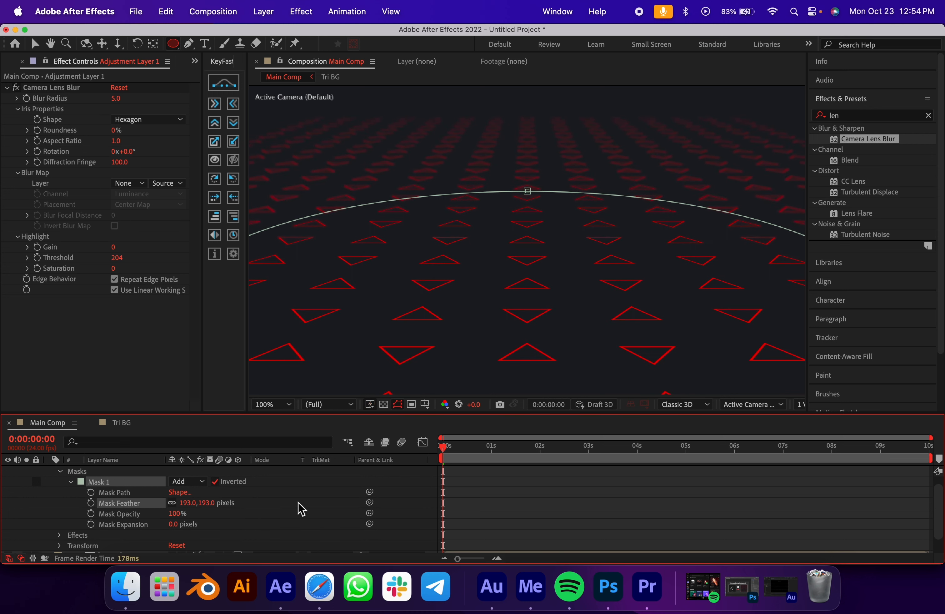
click(494, 489)
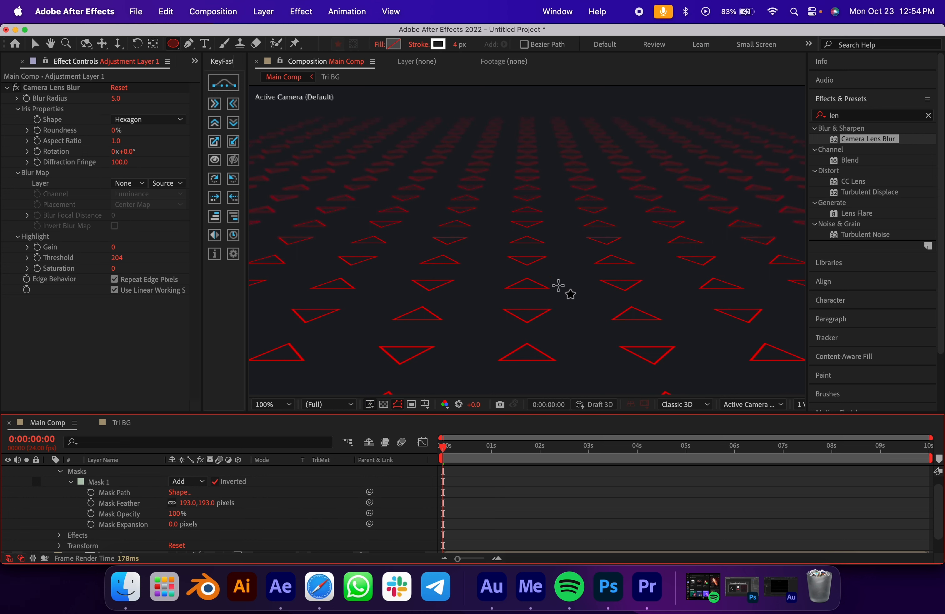
Fit the composition in the viewer, preview the softly blurred floor from the start, and collapse the adjustment layer's properties.
scroll(557, 286, down, 2)
key(v)
scroll(567, 282, up, 2)
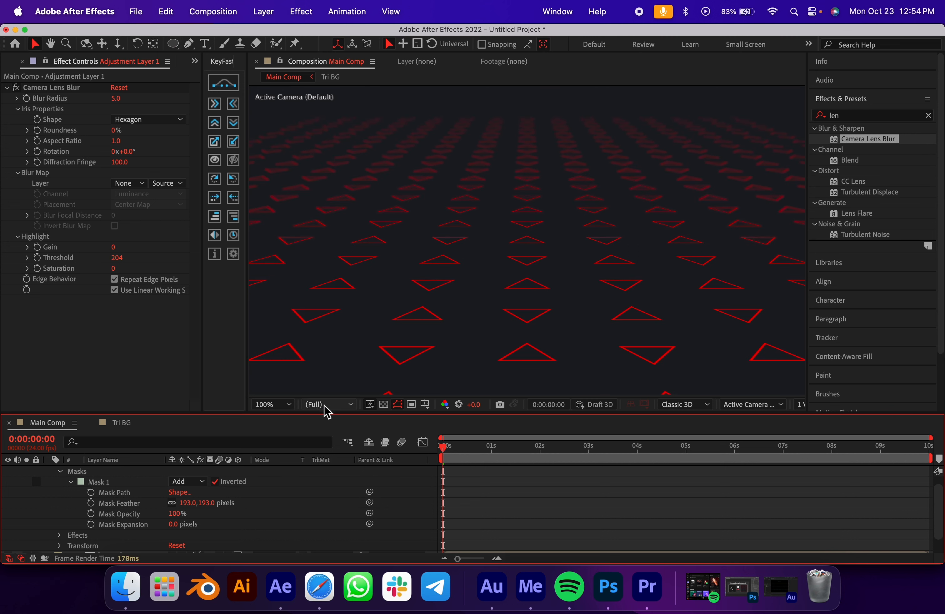
click(282, 405)
click(282, 196)
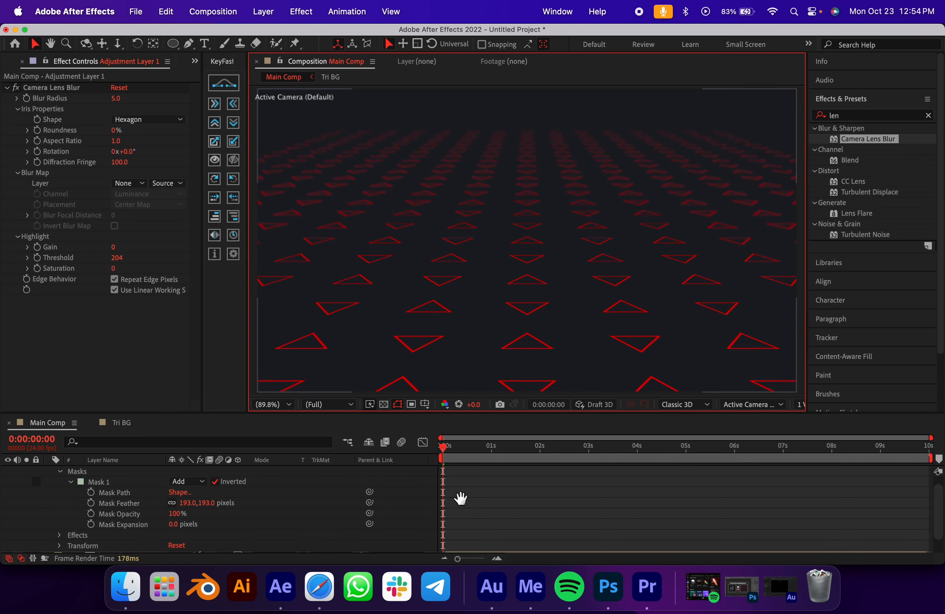
key(space)
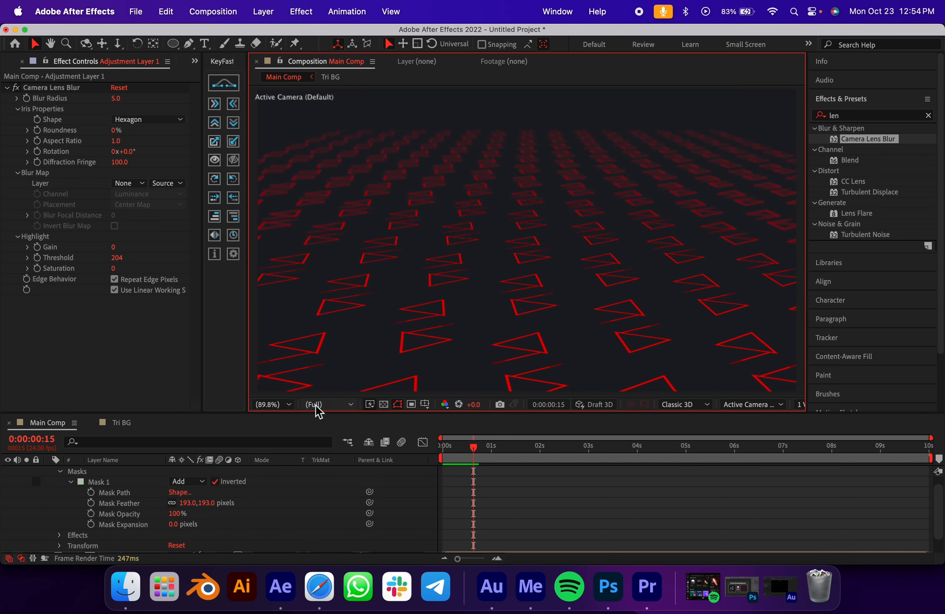
drag(460, 450, 433, 482)
key(space)
scroll(73, 490, up, 1)
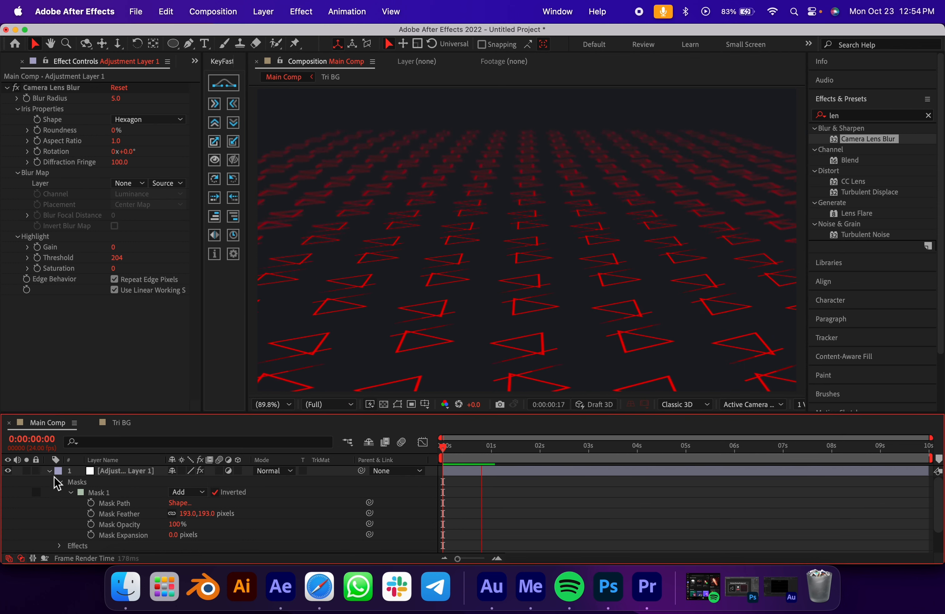
click(48, 470)
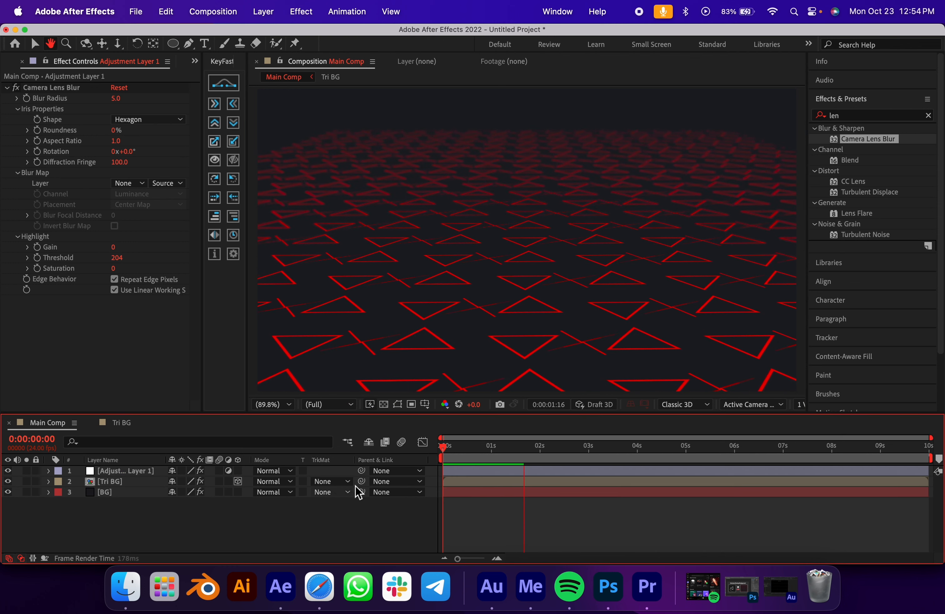
key(space)
Widen the tiled floor on Tri BG by setting CC RepeTile's Expand Left to 2807 and Expand Right to 2072.
click(494, 474)
click(495, 482)
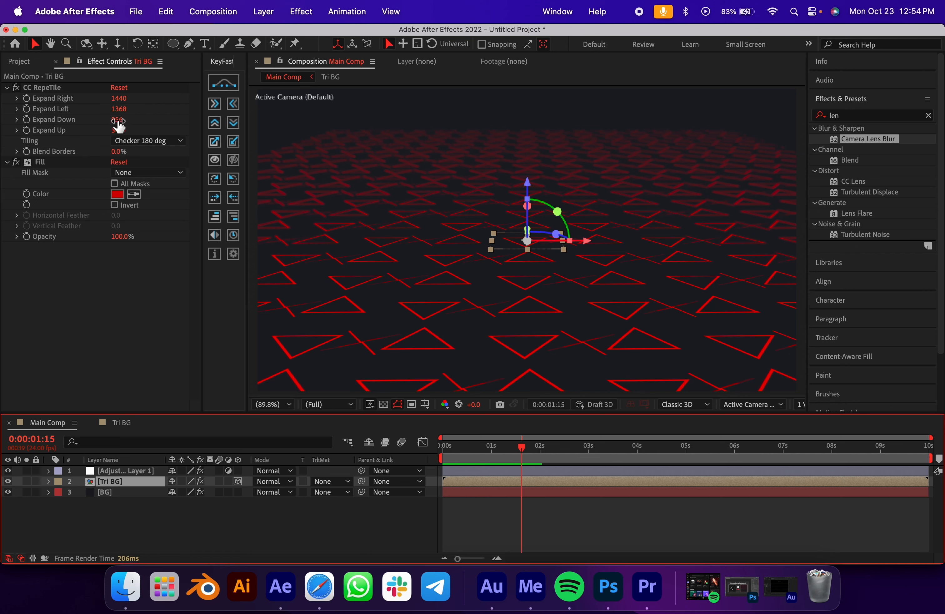
drag(119, 108, 154, 118)
drag(293, 120, 331, 142)
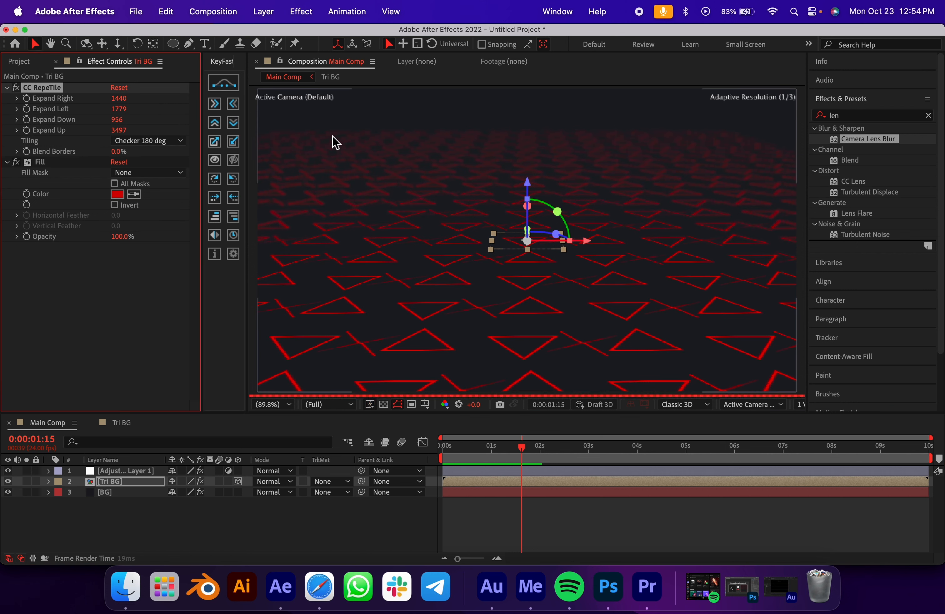
drag(120, 110, 727, 140)
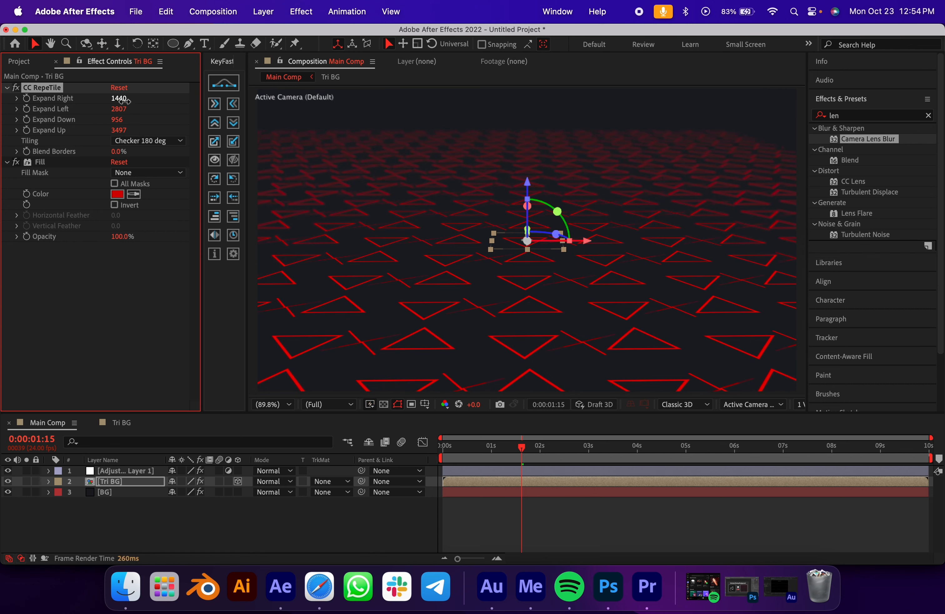
drag(119, 98, 421, 169)
click(533, 514)
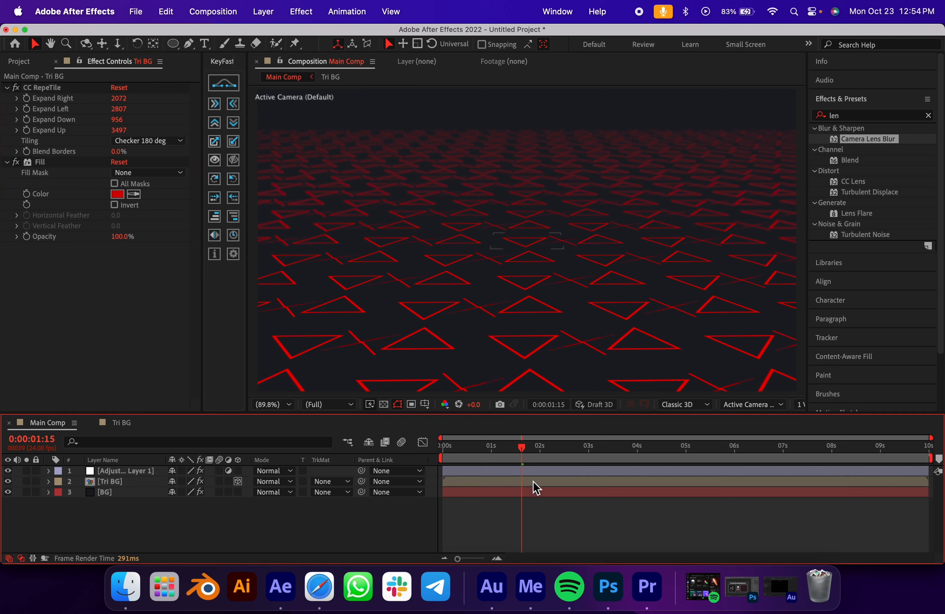
Lower the viewer resolution to Half and preview the widened floor pattern from the first frame.
key(Home)
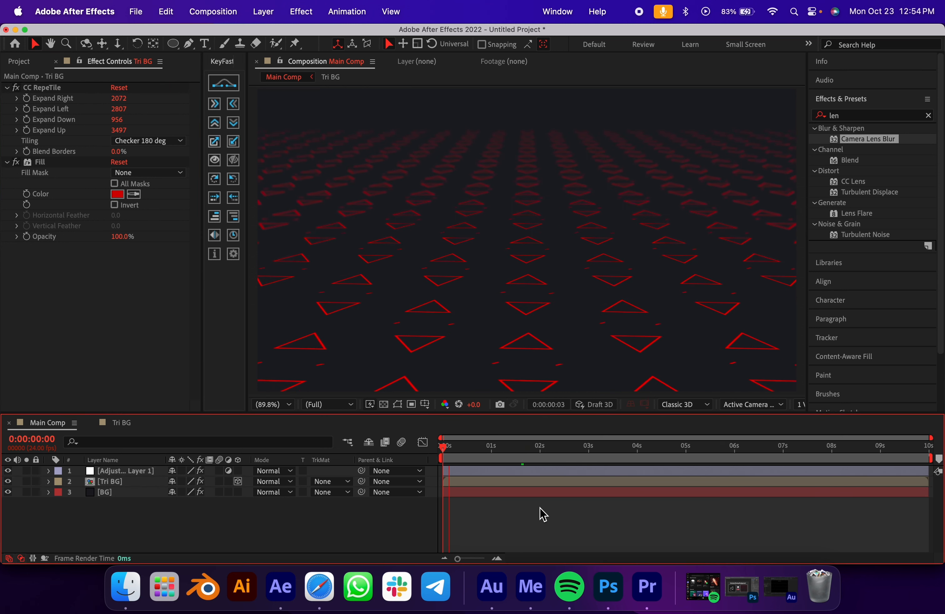
key(space)
click(337, 404)
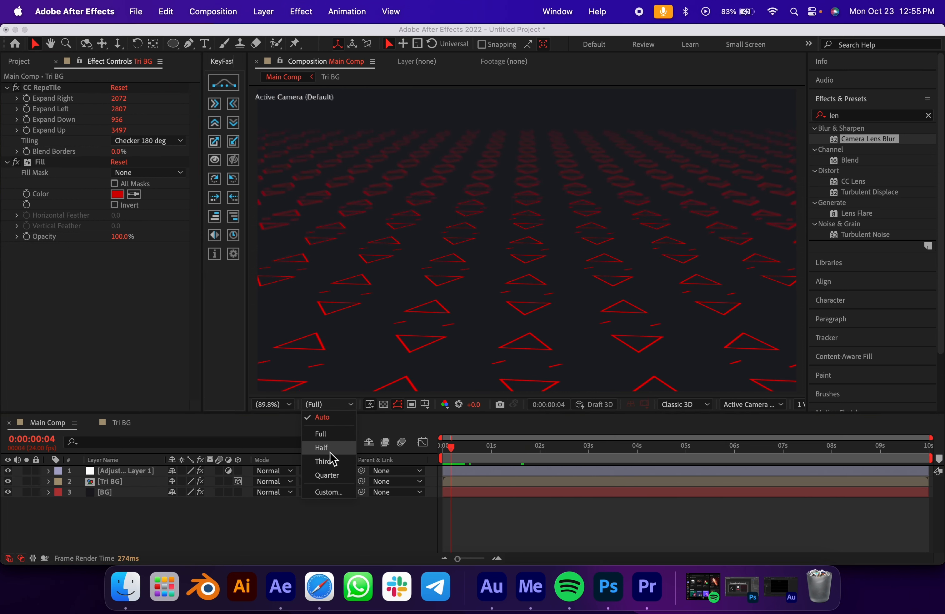
click(327, 447)
click(498, 512)
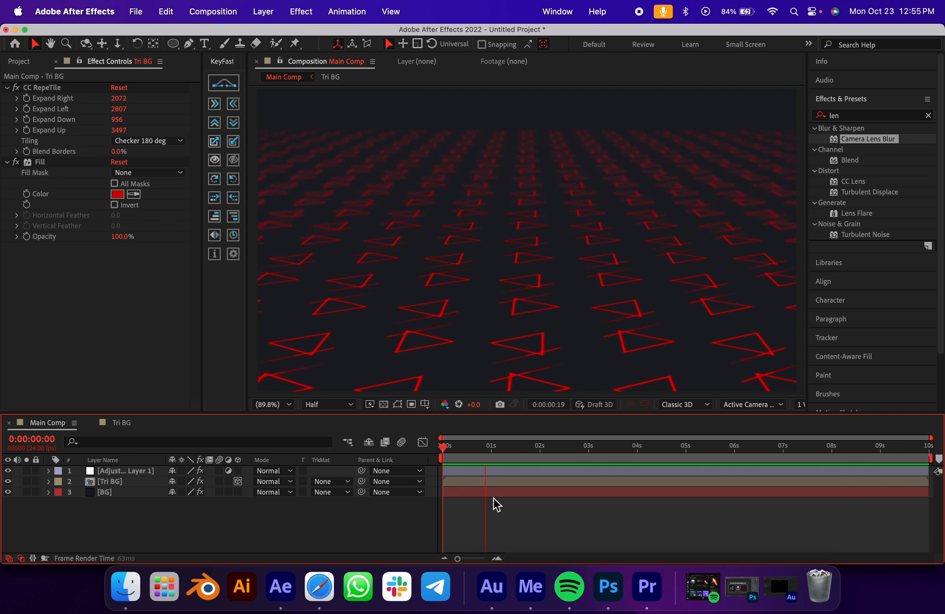
key(space)
Set the Camera Lens Blur's Blur Radius on the adjustment layer to 10.
click(460, 474)
click(116, 99)
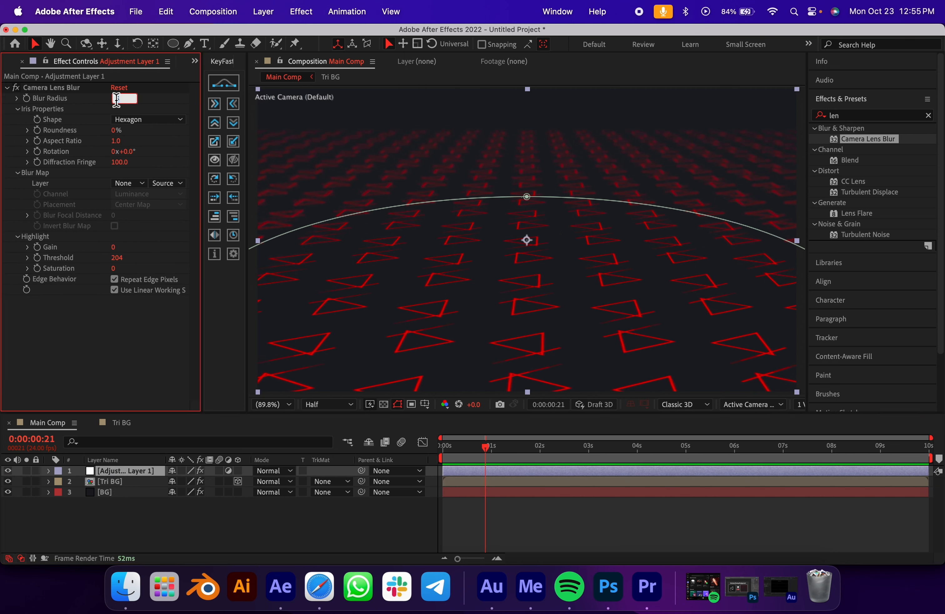
text(10)
key(Return)
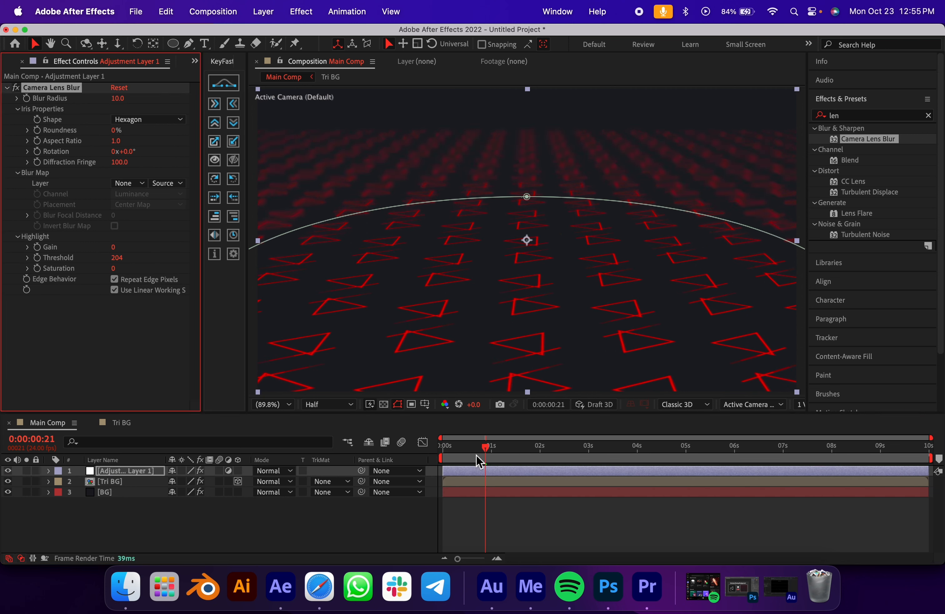
click(524, 522)
Preview the more strongly blurred floor animation from the first frame and return to the start.
key(Home)
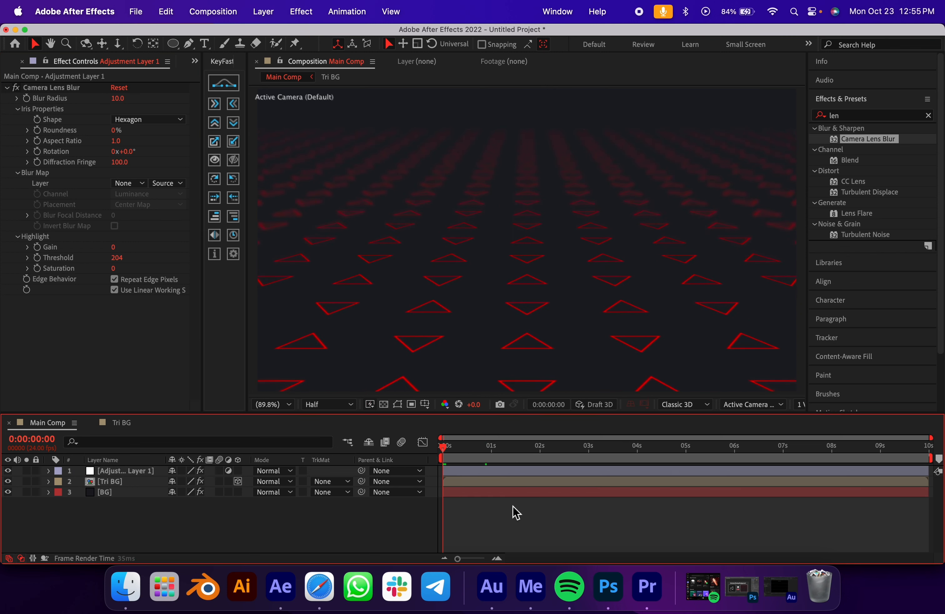
key(space)
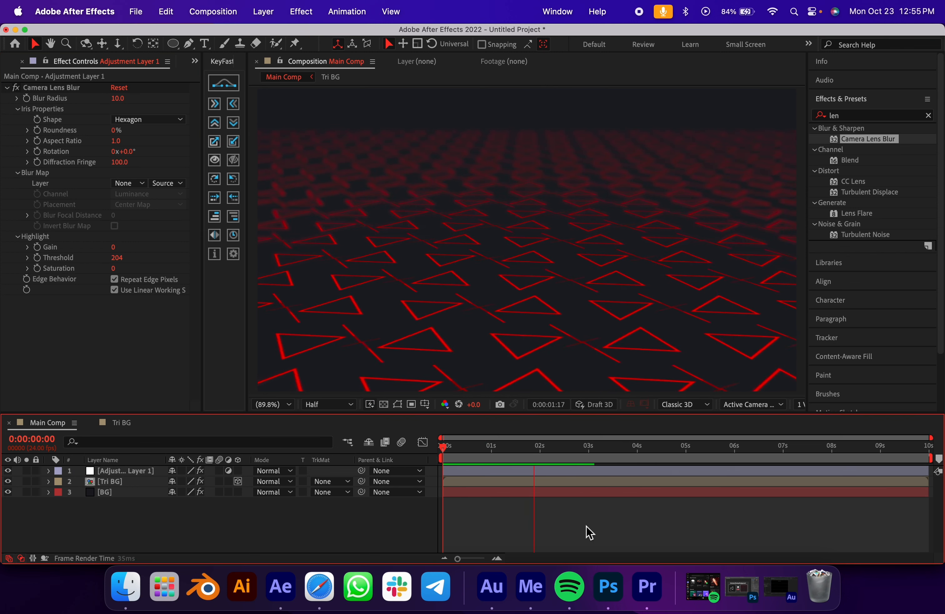
key(space)
key(Home)
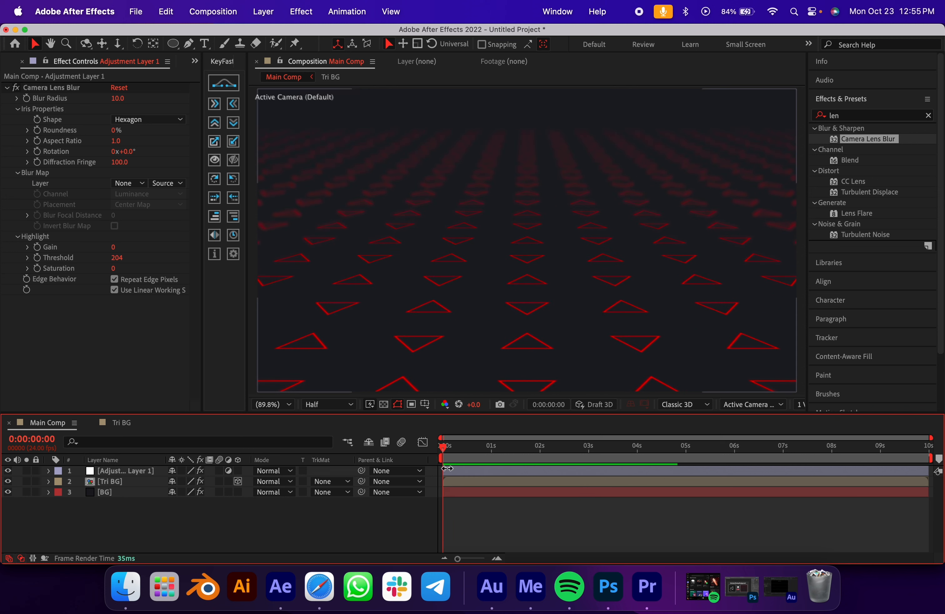
Keyframe Tri BG's Position at the first frame and set its Z value to -837 at 0:00:09:23.
click(457, 482)
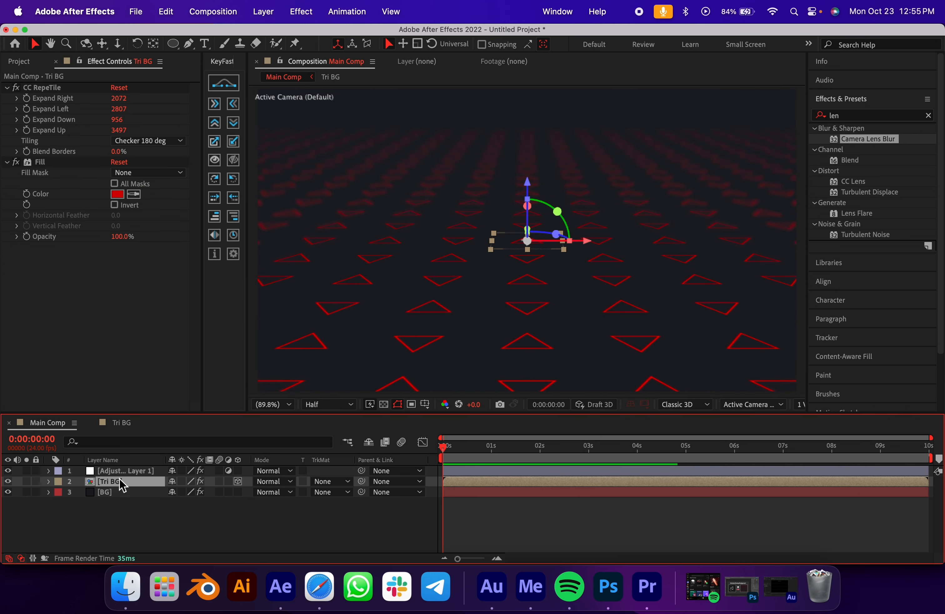
key(p)
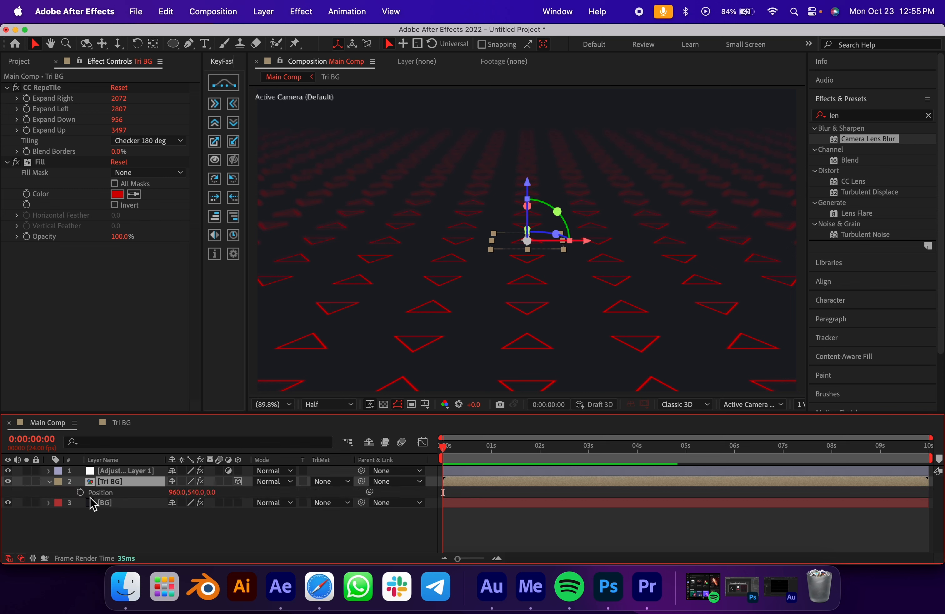
click(80, 491)
drag(581, 452, 917, 470)
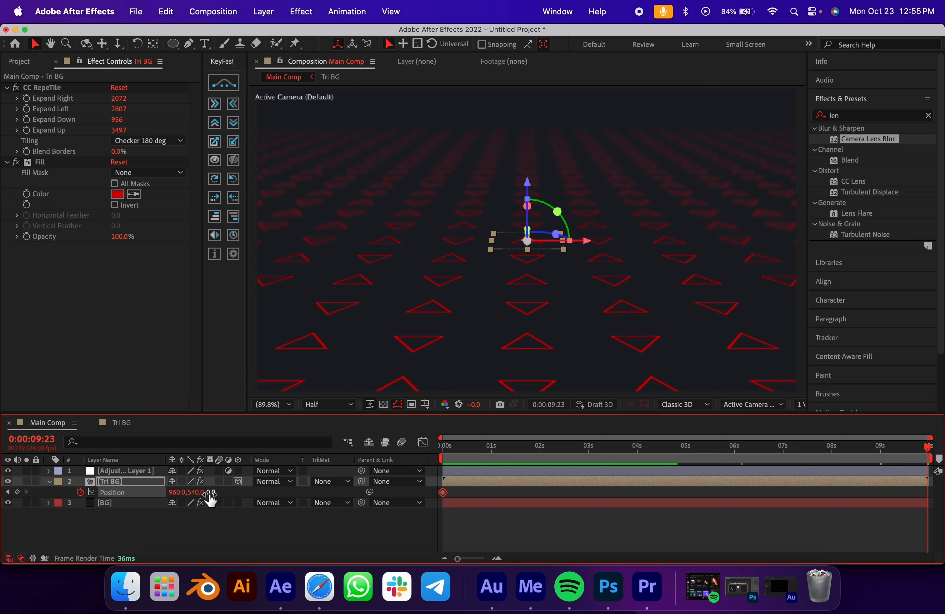
drag(194, 492, 31, 539)
key(super+z)
drag(220, 494, 4, 529)
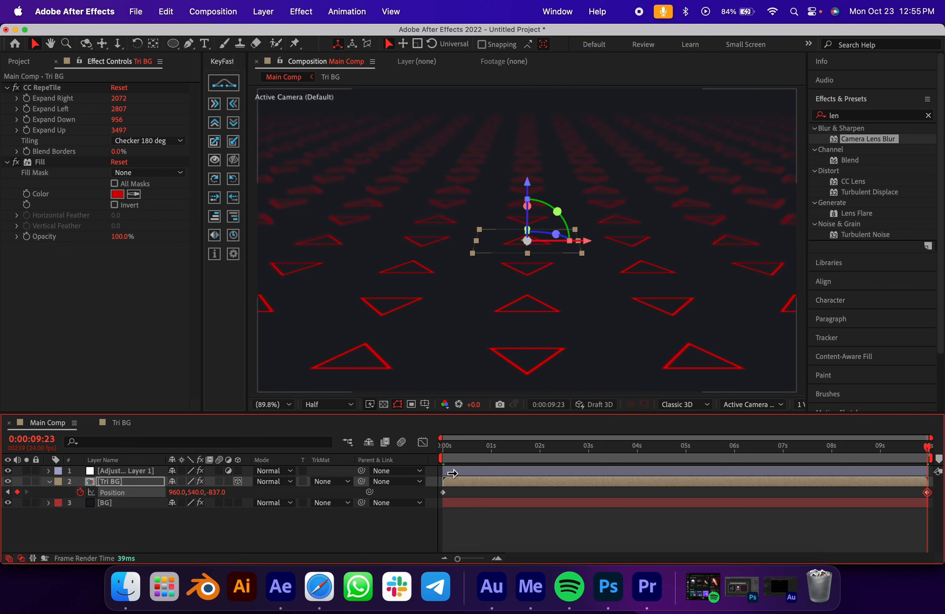
Preview the floor moving toward the camera from the first frame and return to the start.
click(448, 449)
key(space)
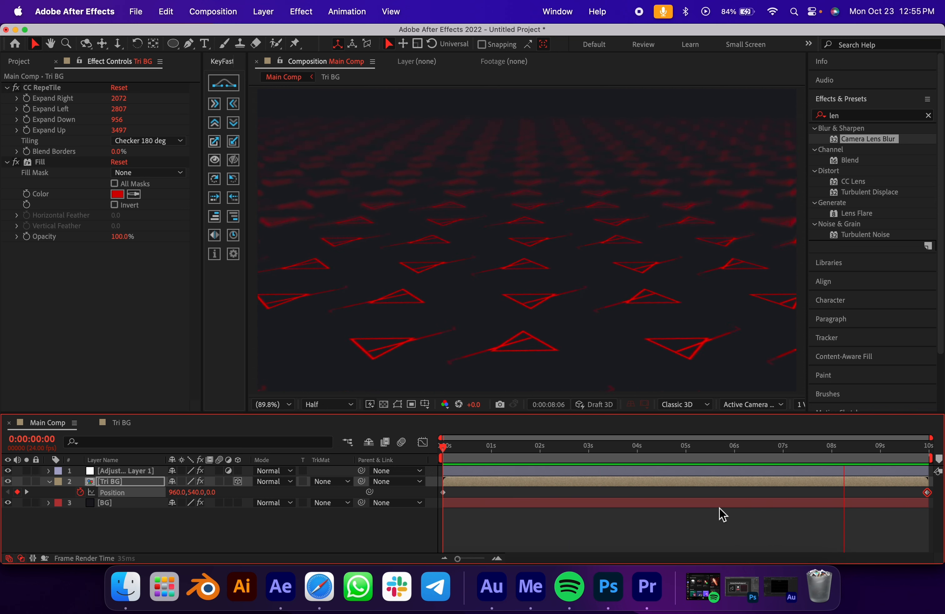
key(space)
key(space)
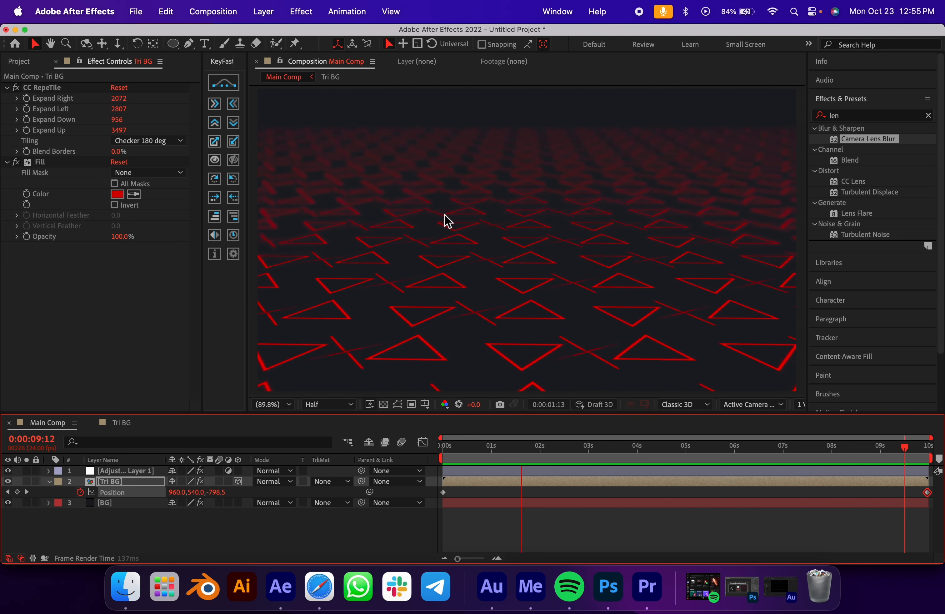
key(space)
key(Home)
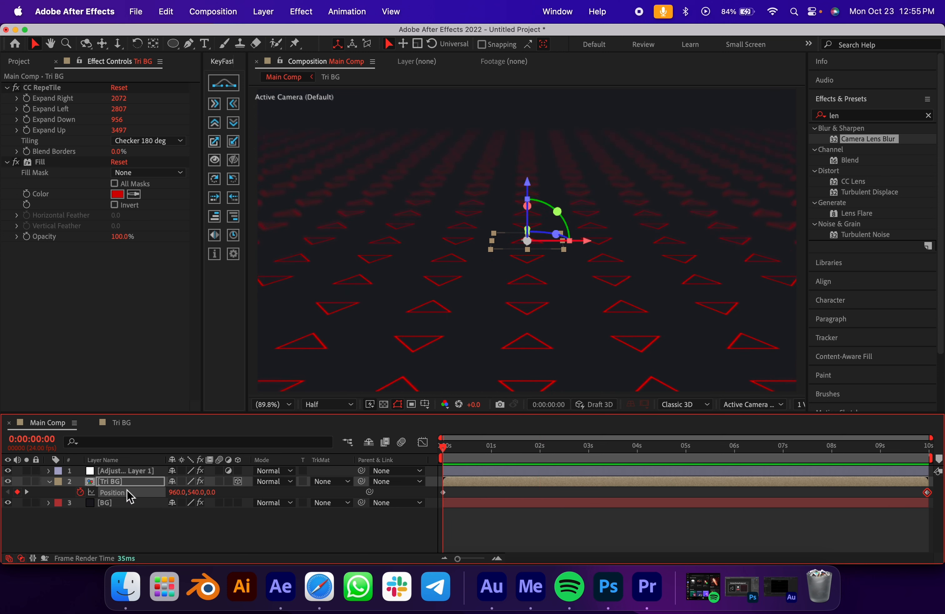
Remove Tri BG's Position animation and preview the stationary floor.
click(80, 492)
click(156, 525)
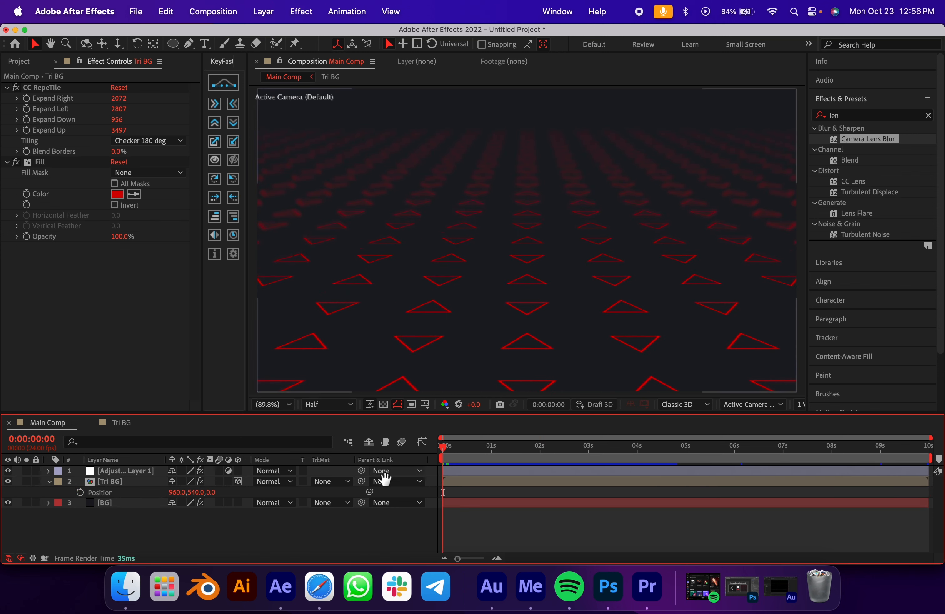
key(space)
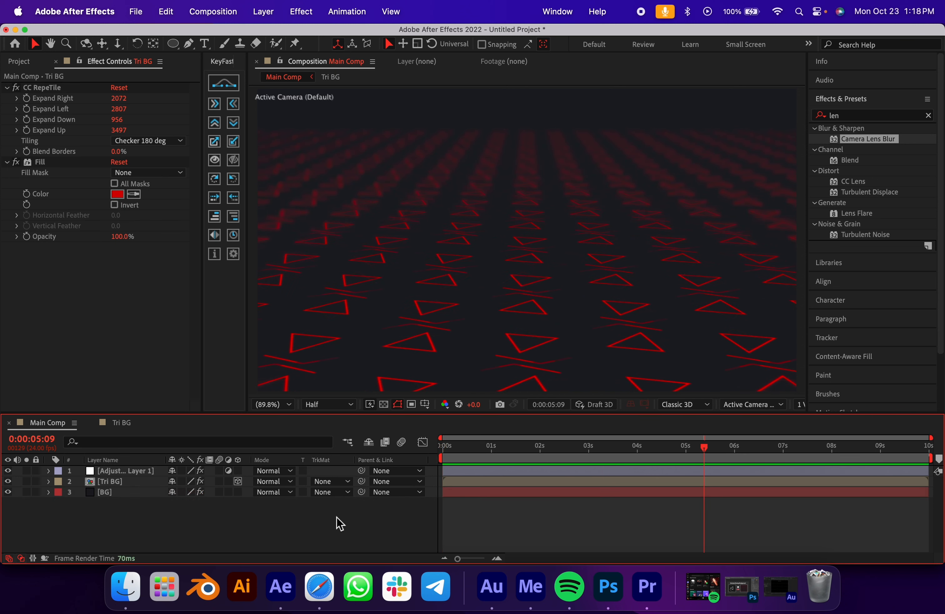
Add a text layer to Main Comp reading "Subscribe To my Channel".
right_click(337, 523)
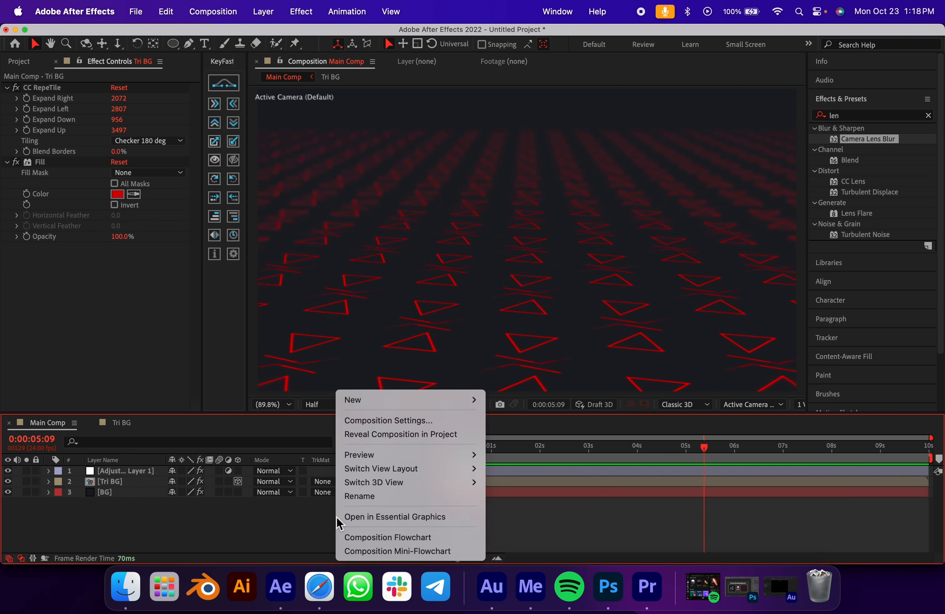
click(280, 546)
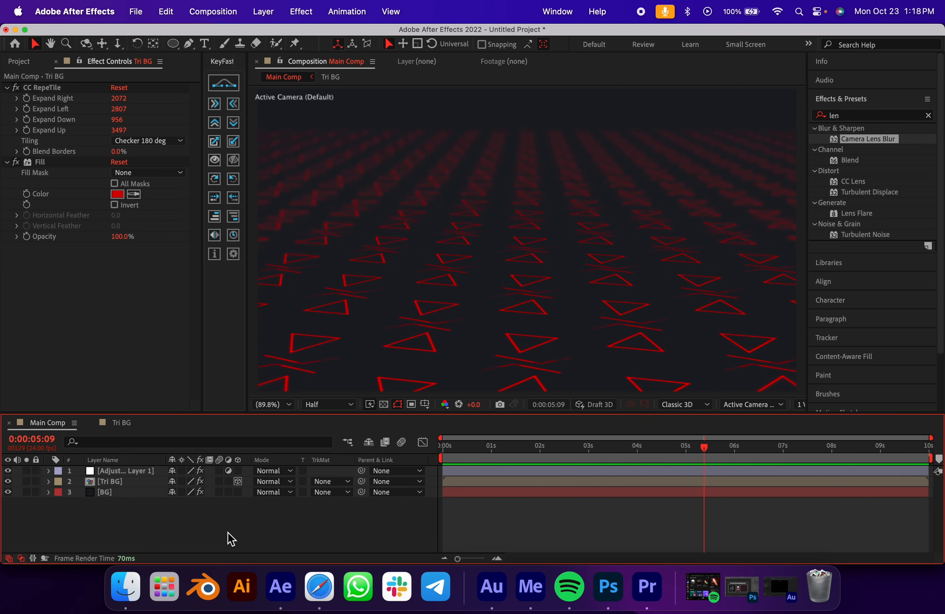
right_click(250, 519)
mouse_move(316, 398)
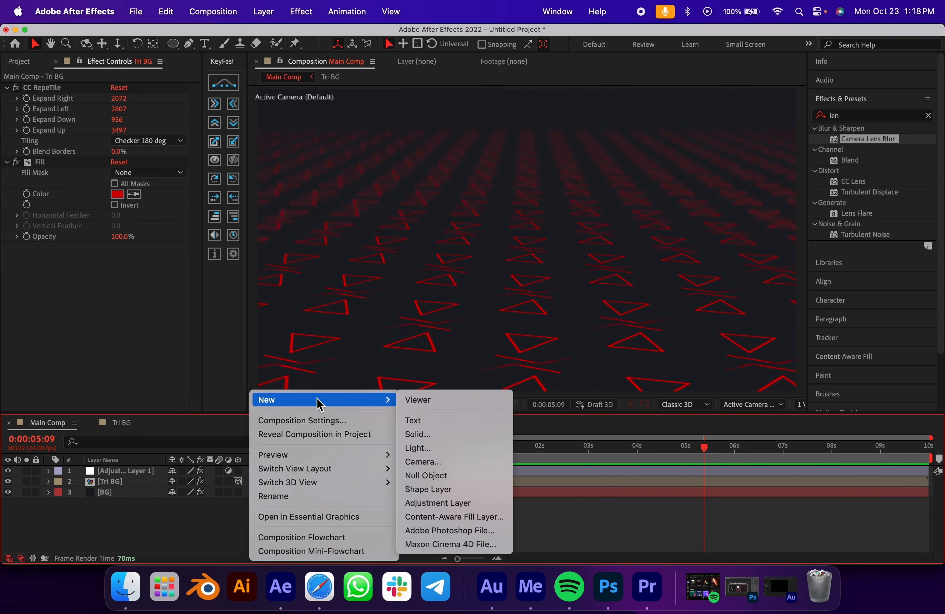
click(439, 423)
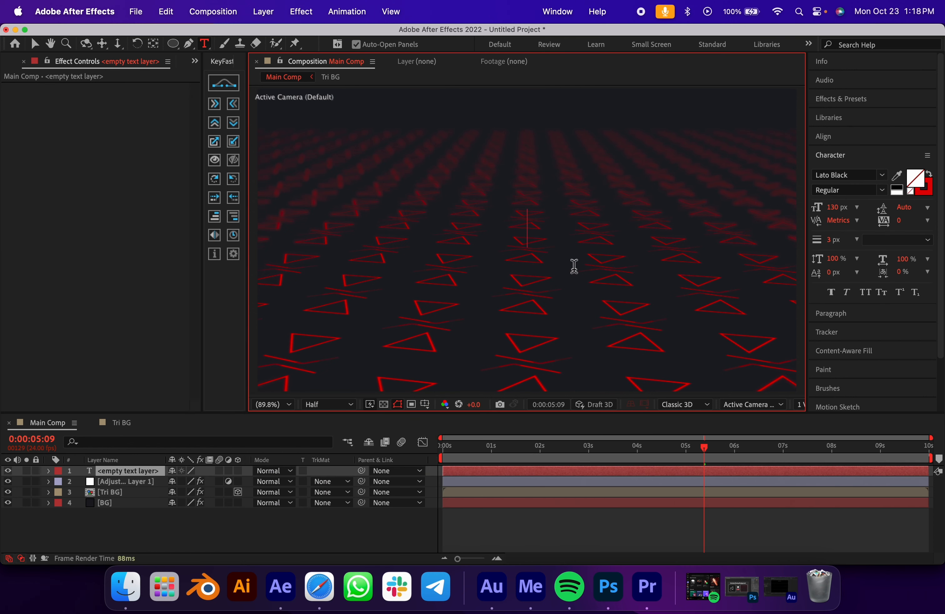
text(I)
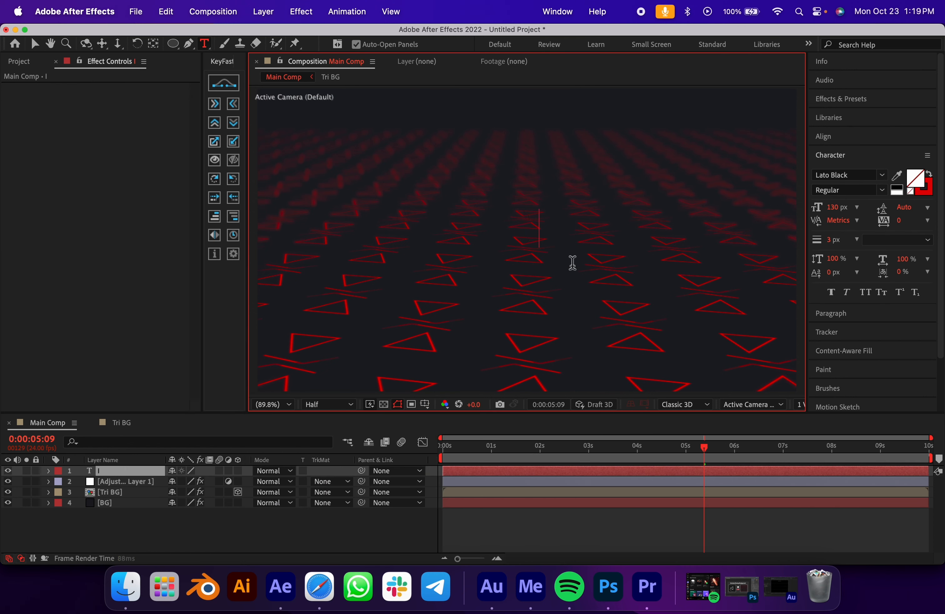
text(n)
key(BackSpace)
key(BackSpace)
text(Subsc)
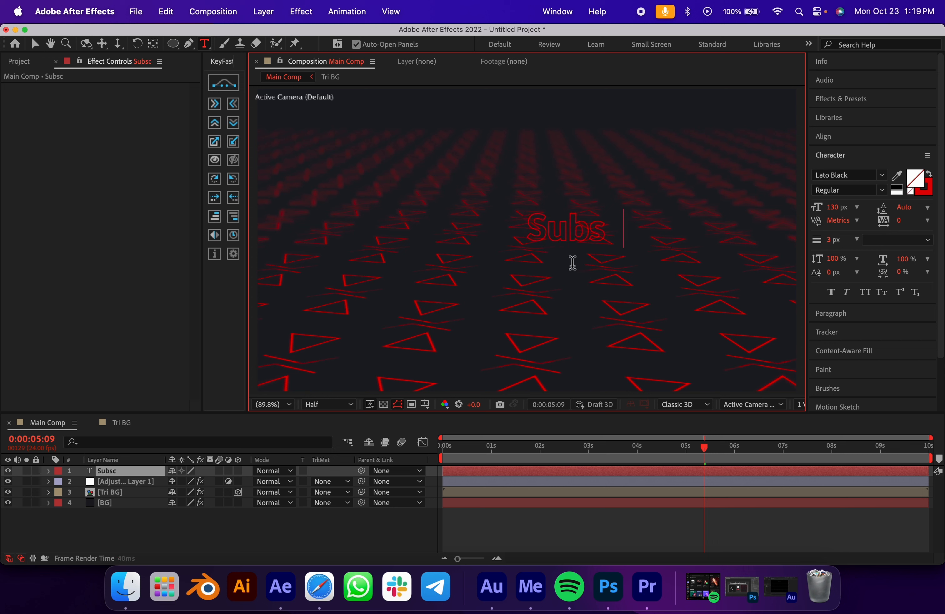
text(ribe To my)
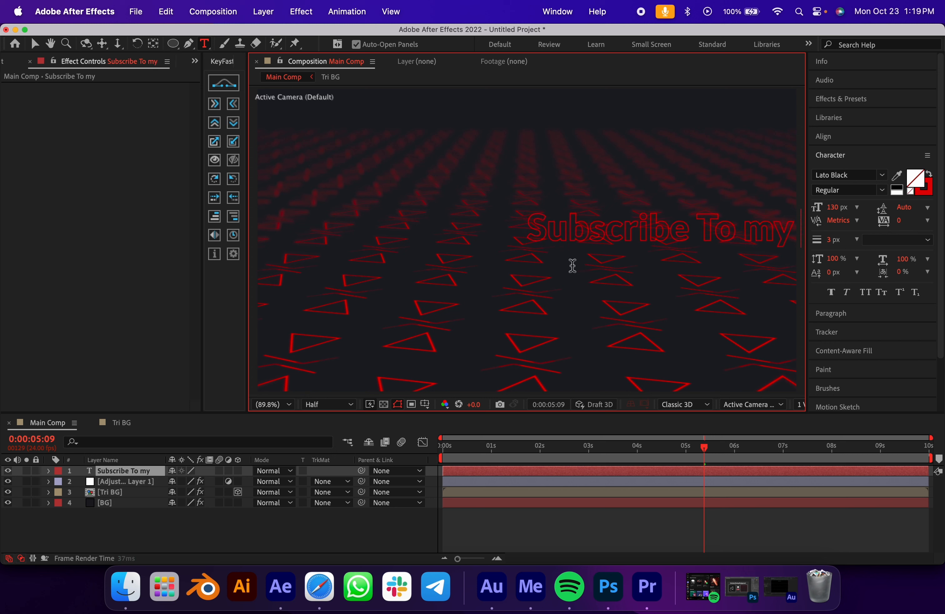
text( Channel)
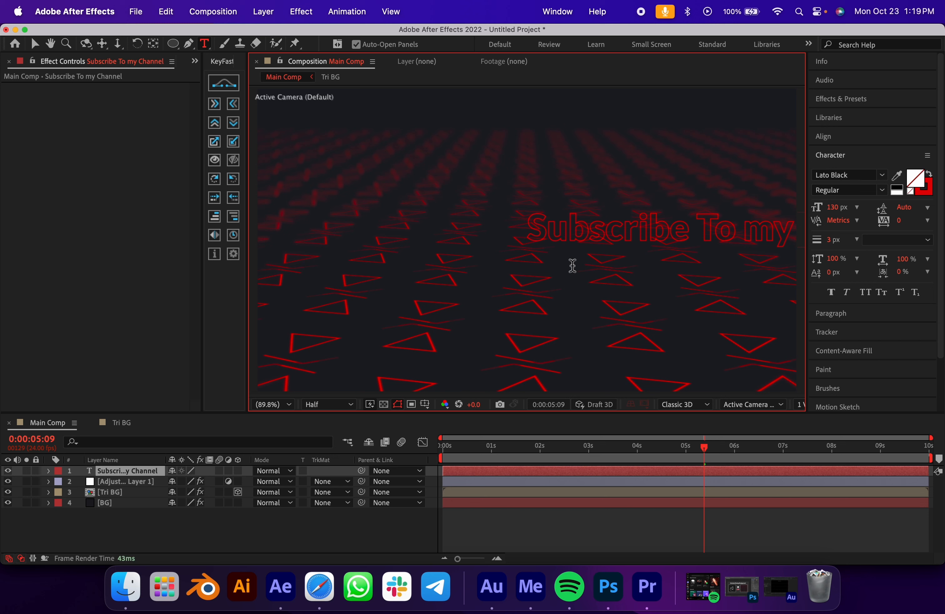
click(533, 517)
Center the title's anchor point and the title in the composition, and raise the title straight up to the floor's horizon.
click(535, 474)
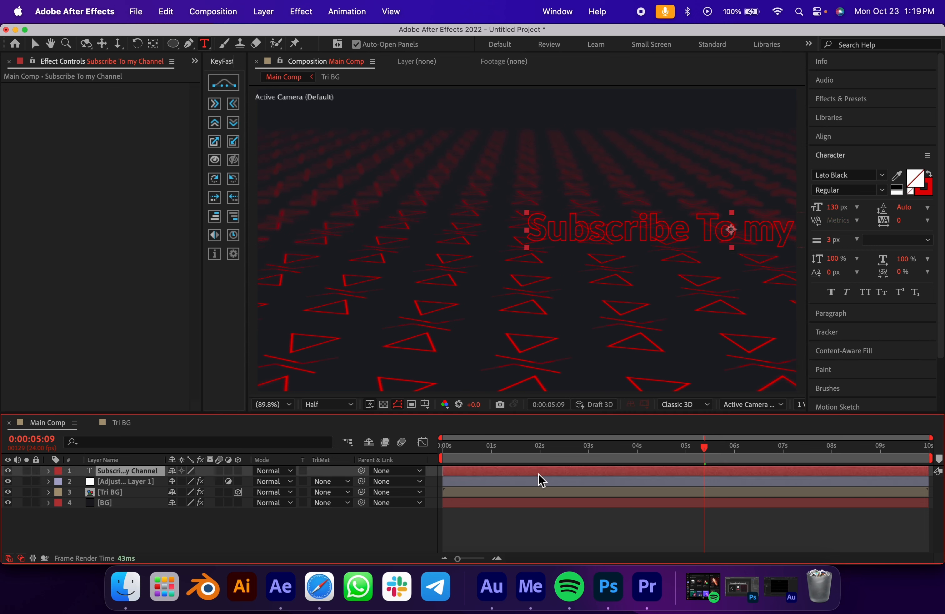
key(super+alt+Home)
key(super+Home)
key(v)
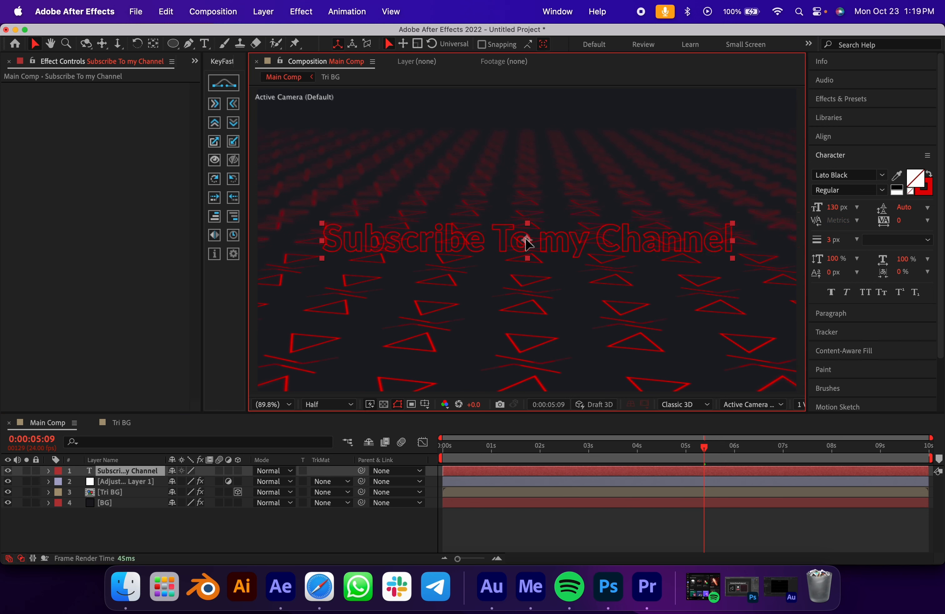
drag(546, 257, 548, 159)
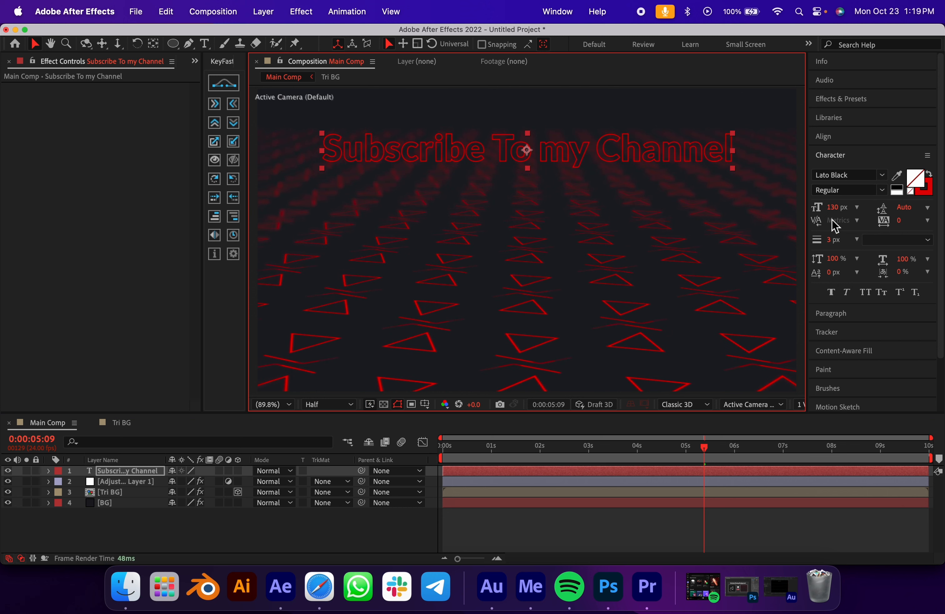
Set the title text's stroke color to a lighter red, F13C3C.
click(926, 192)
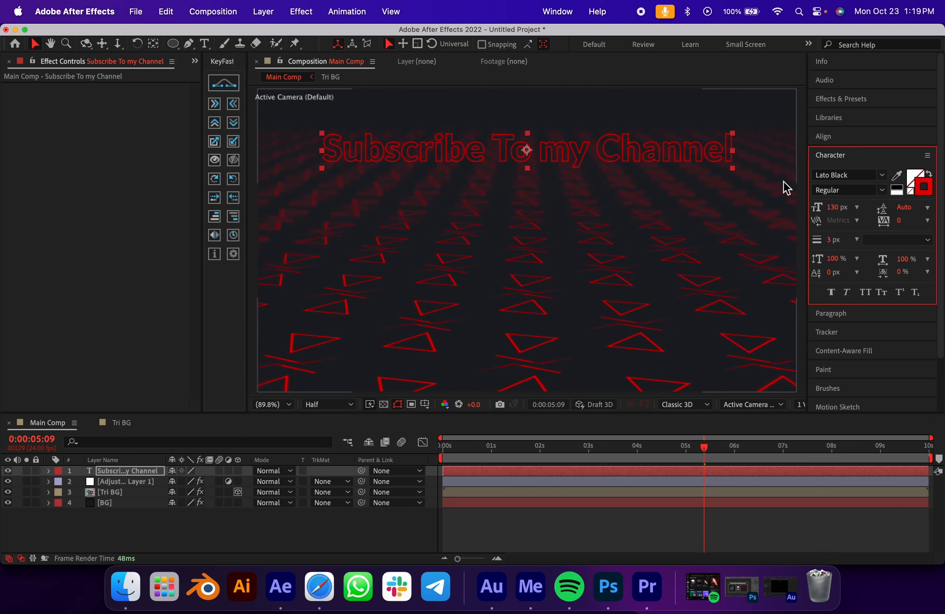
click(921, 185)
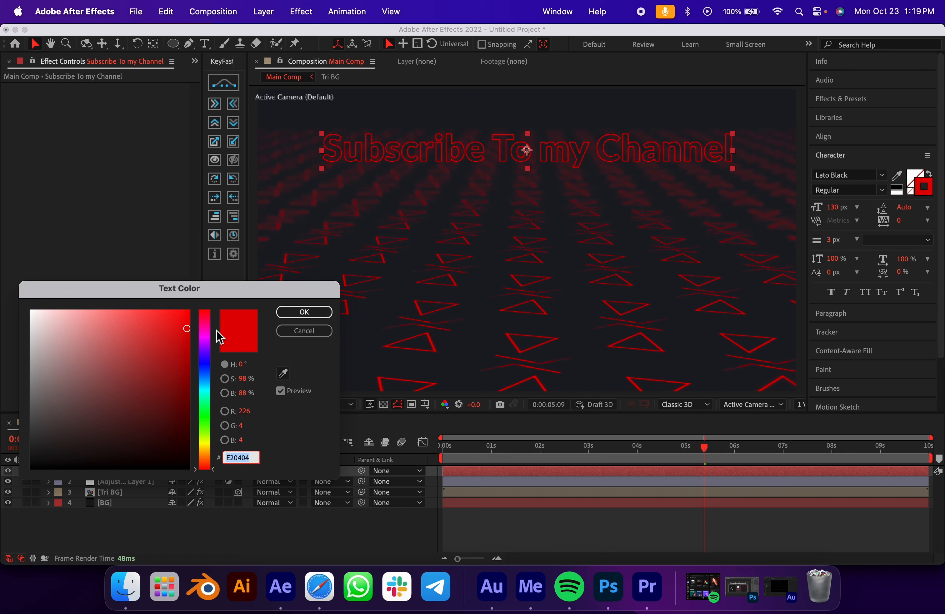
mouse_move(167, 324)
mouse_down()
mouse_move(120, 318)
mouse_move(128, 344)
mouse_move(149, 318)
mouse_up()
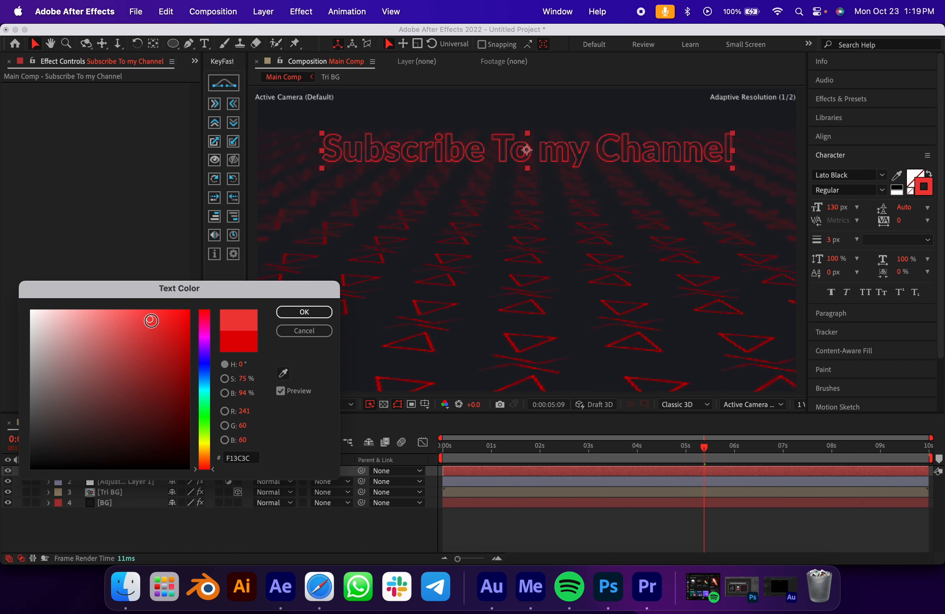
click(303, 312)
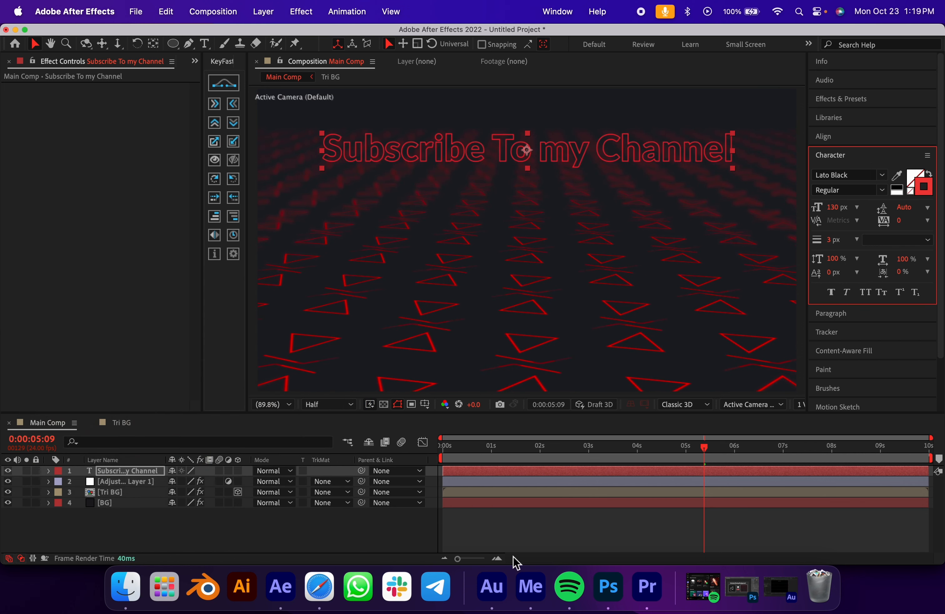
click(508, 513)
Return to the first frame, clear the effects search and open the Animate In text animation presets.
drag(470, 460, 422, 472)
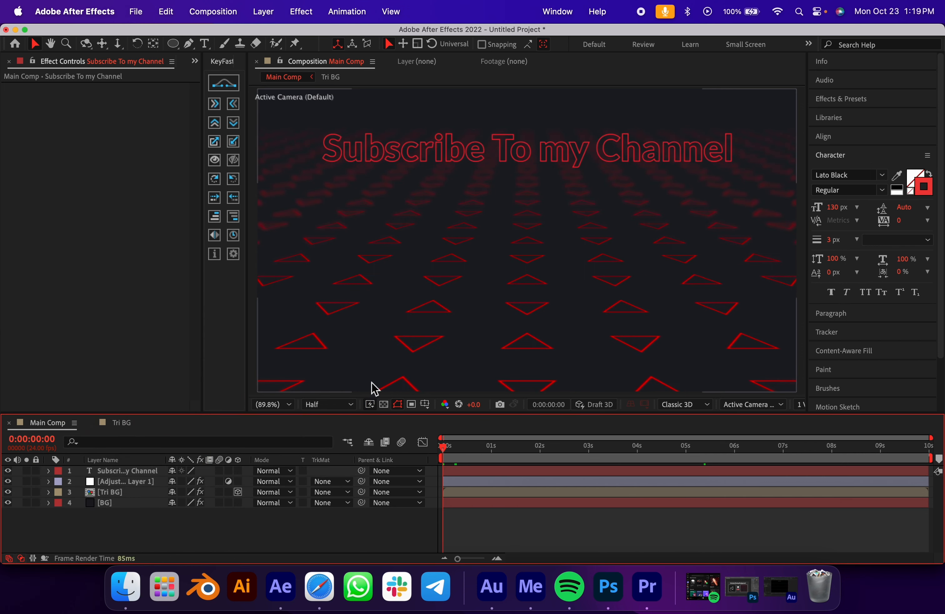
click(841, 99)
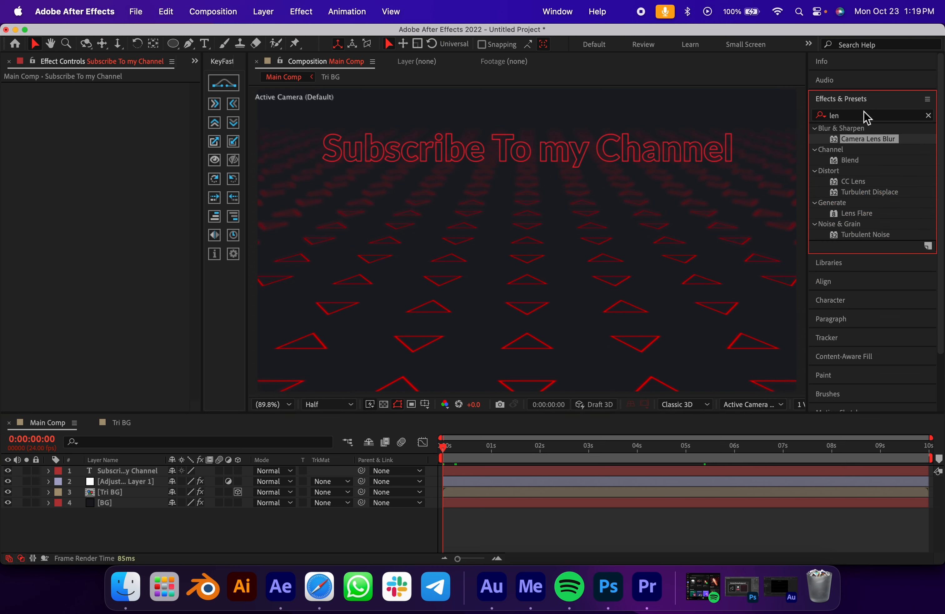
click(926, 115)
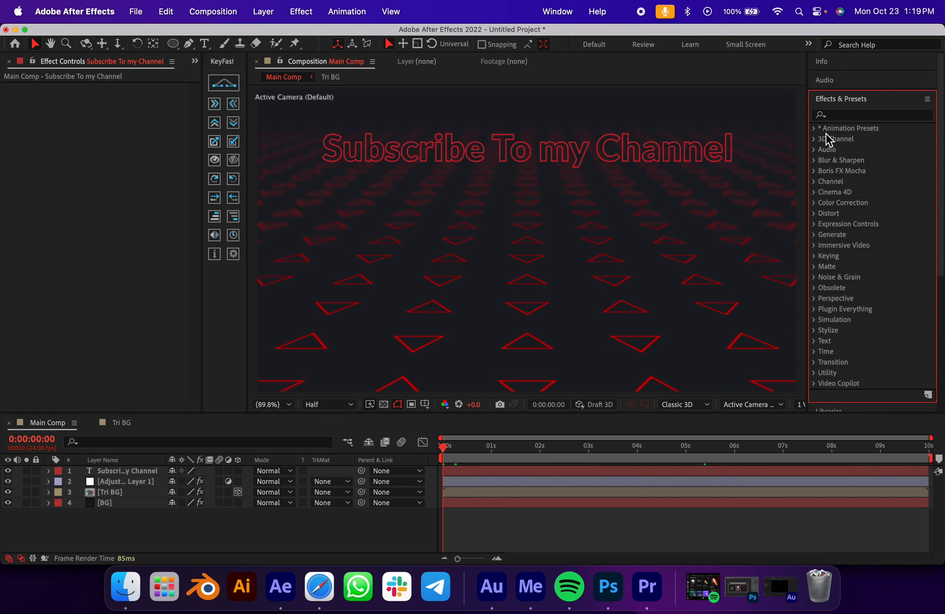
click(814, 128)
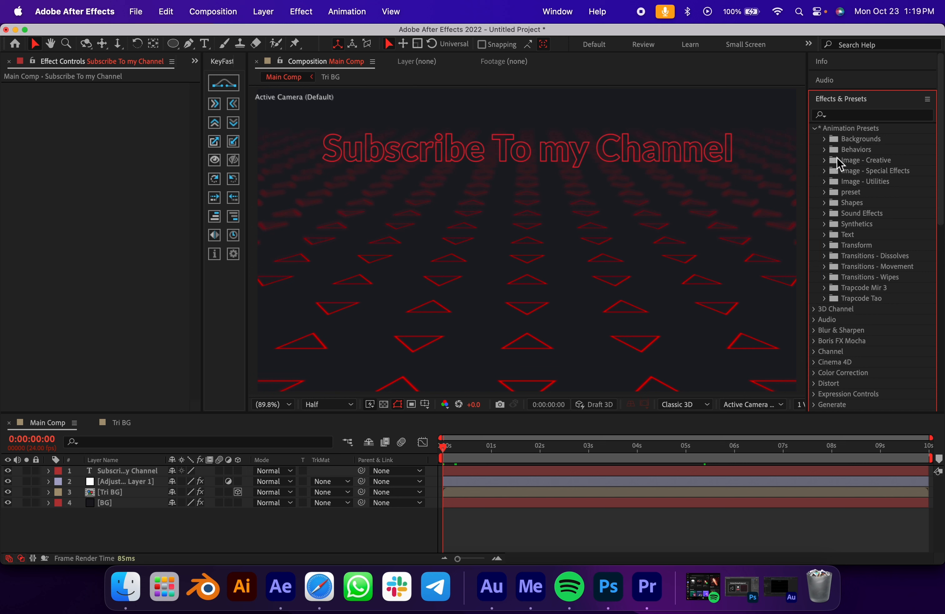
click(824, 235)
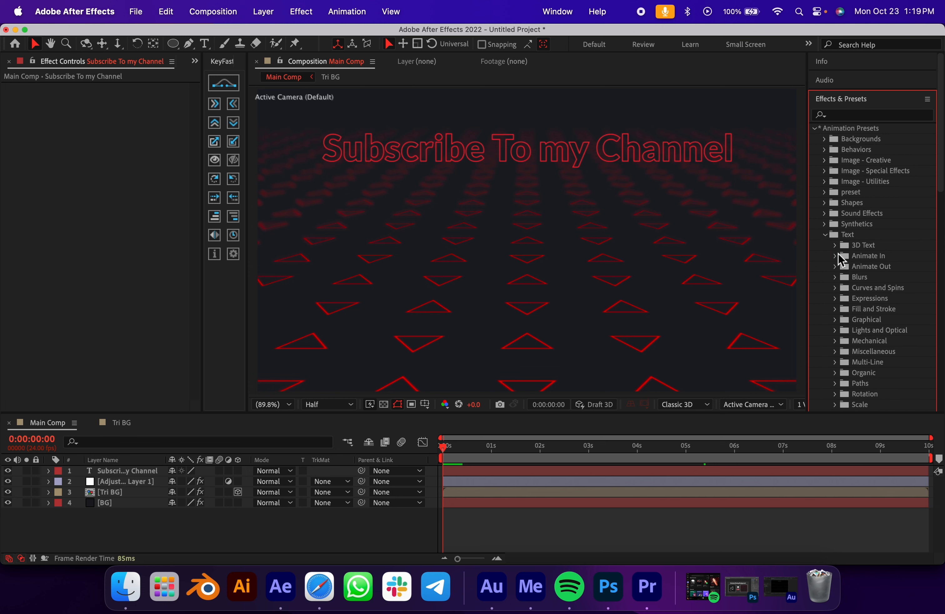
scroll(844, 262, down, 4)
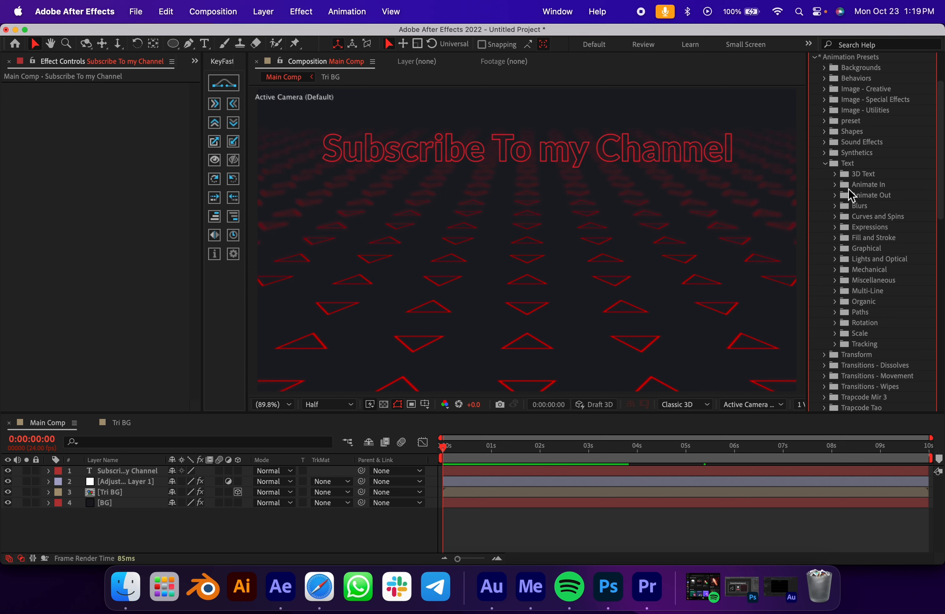
click(835, 185)
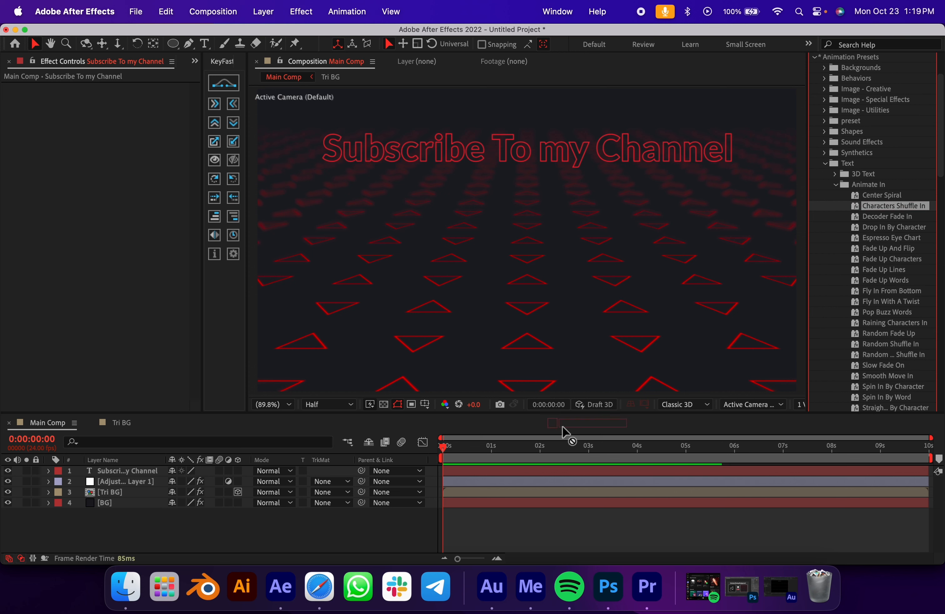